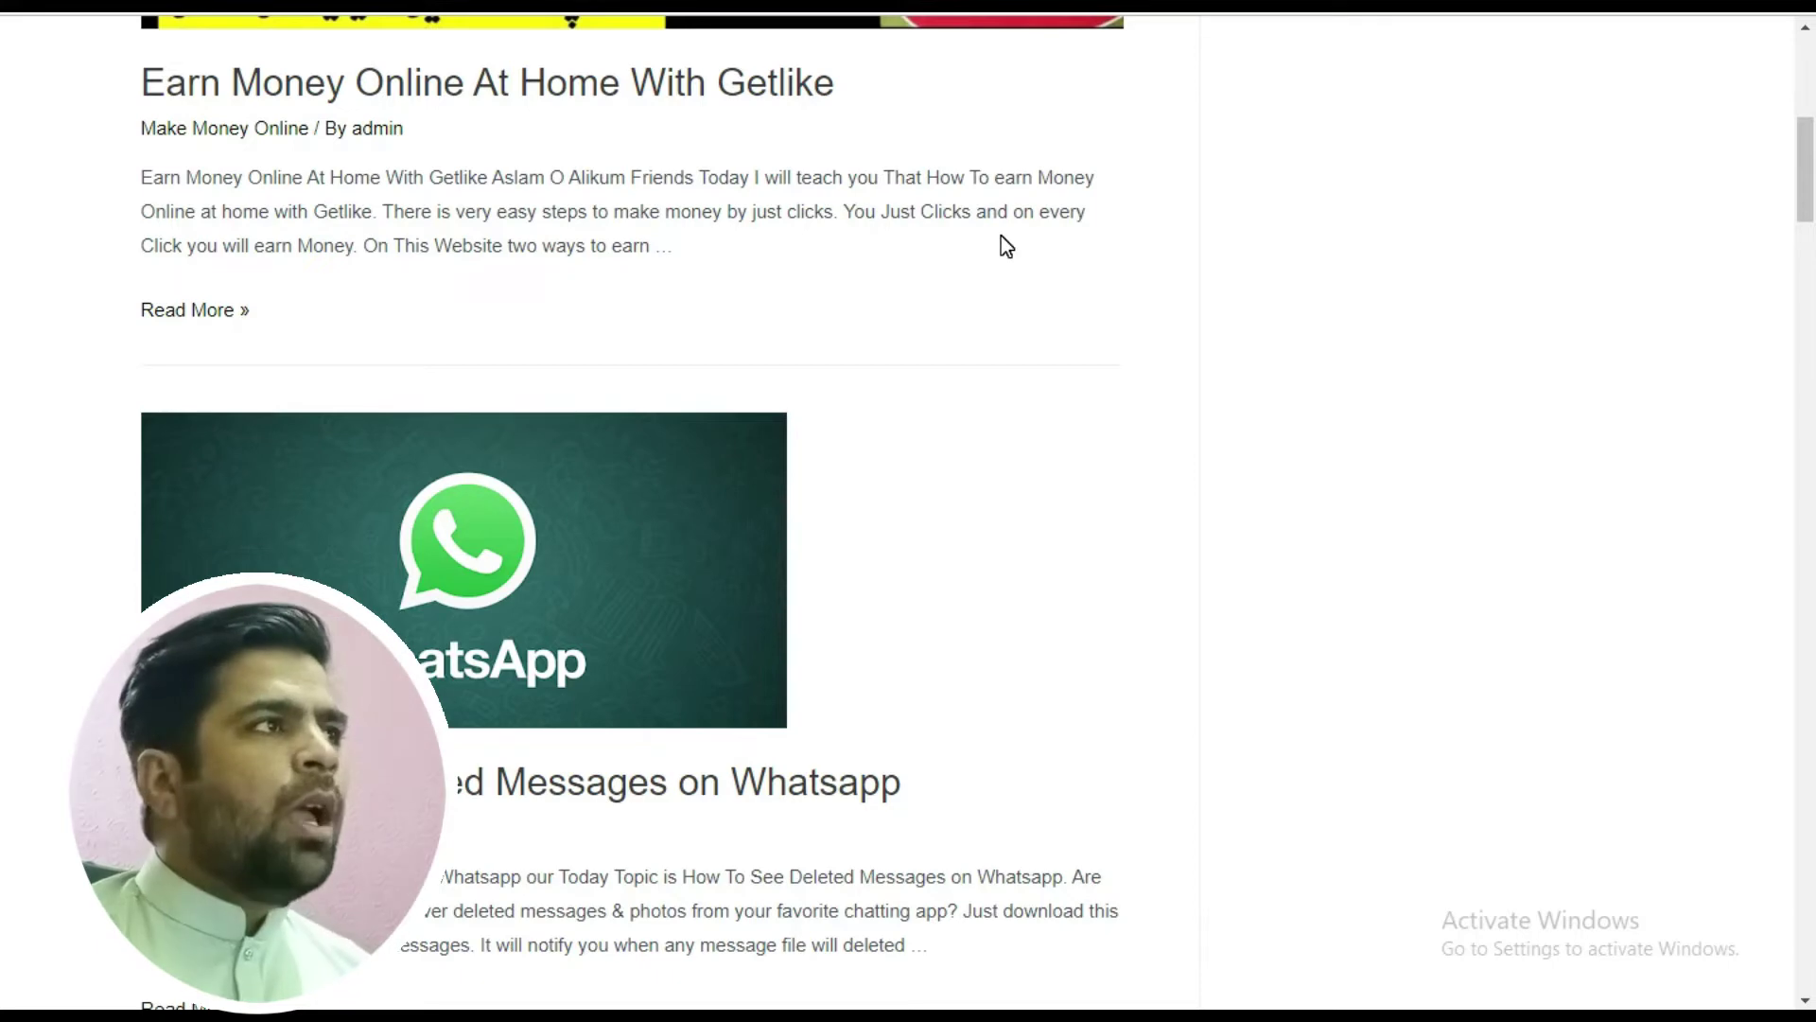
- Open the site's WordPress admin dashboard at jabbartv.com/admin
{"action": "scroll", "coordinate": [482, 596], "scroll_direction": "up", "scroll_amount": 7}
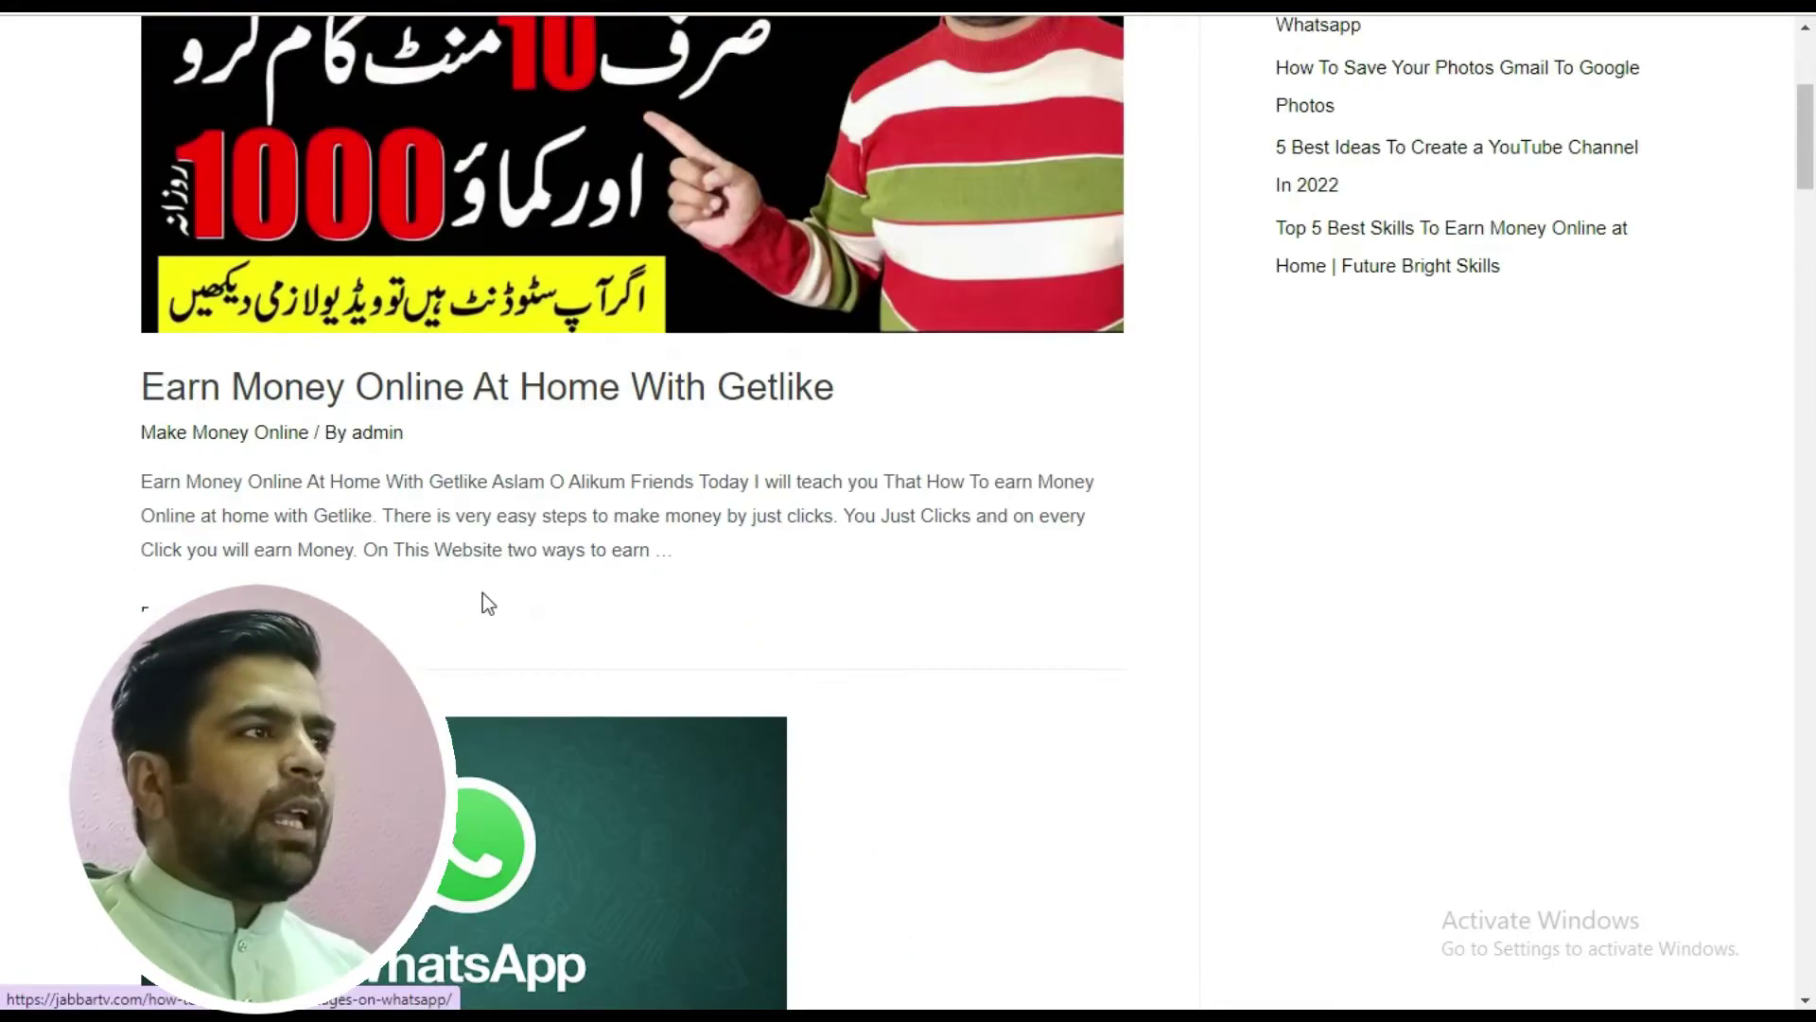
{"action": "scroll", "coordinate": [536, 57], "scroll_direction": "up", "scroll_amount": 2}
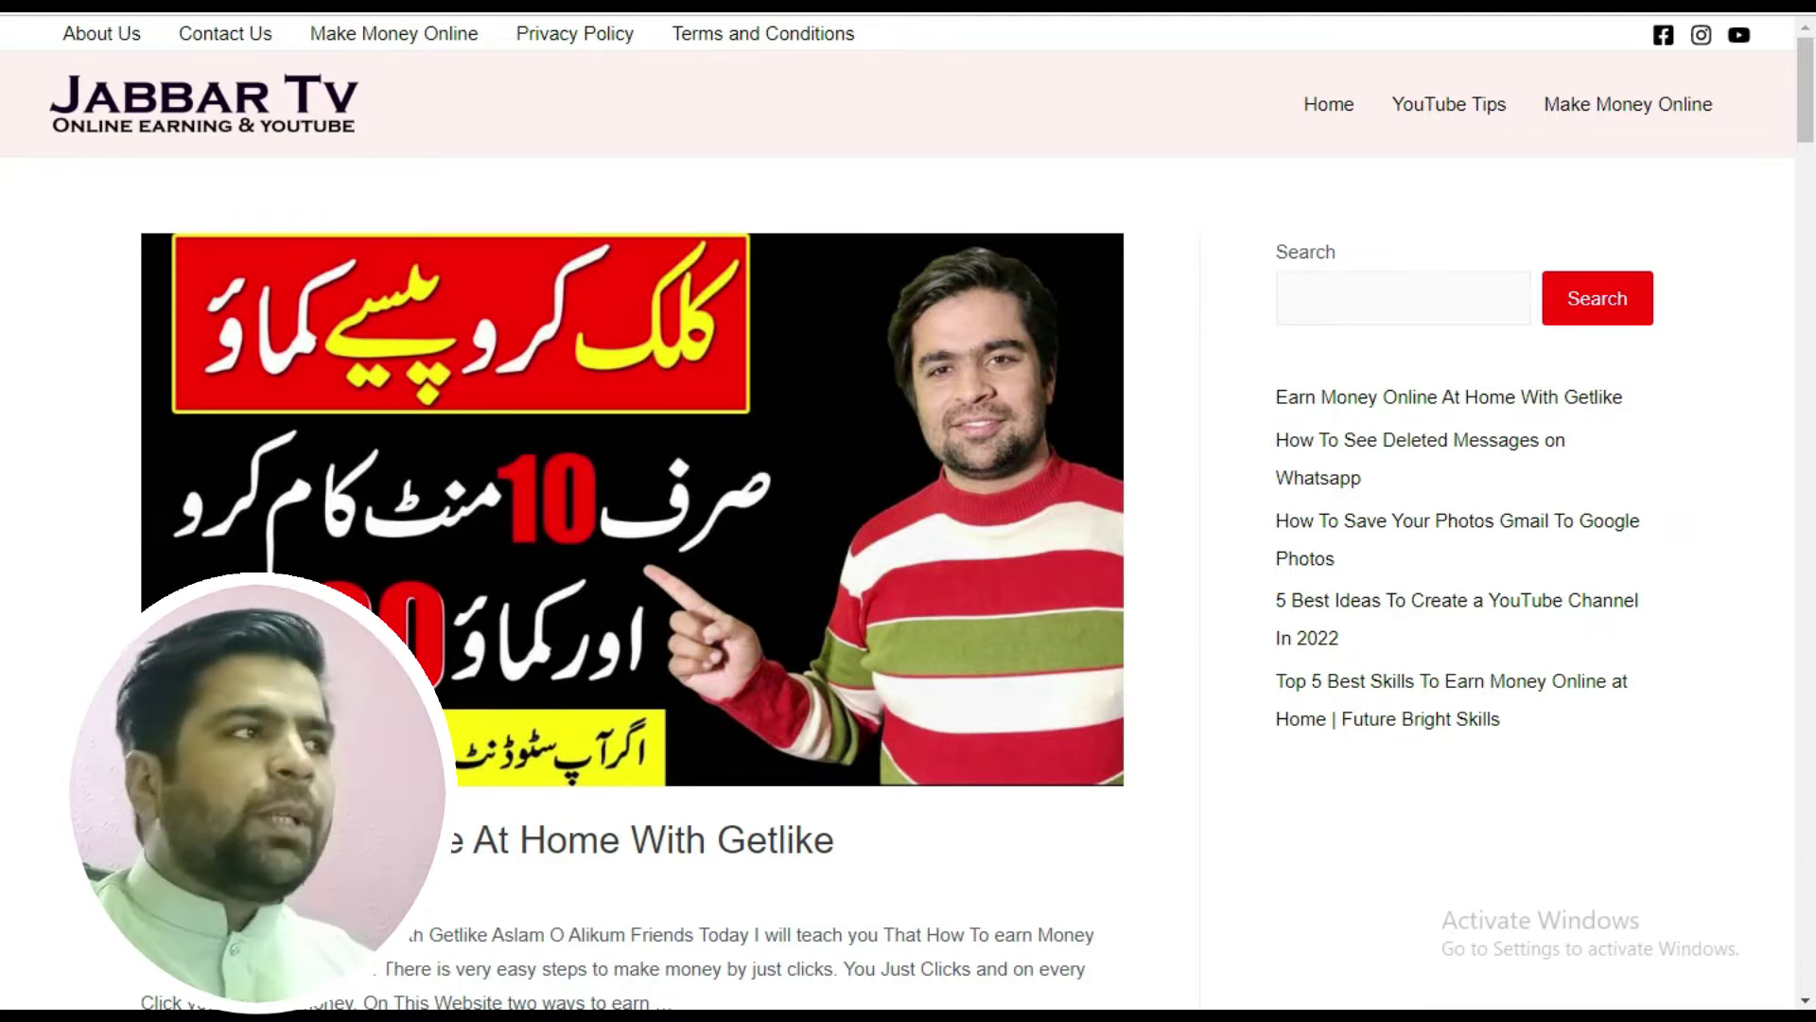
{"action": "key", "text": "ctrl+l"}
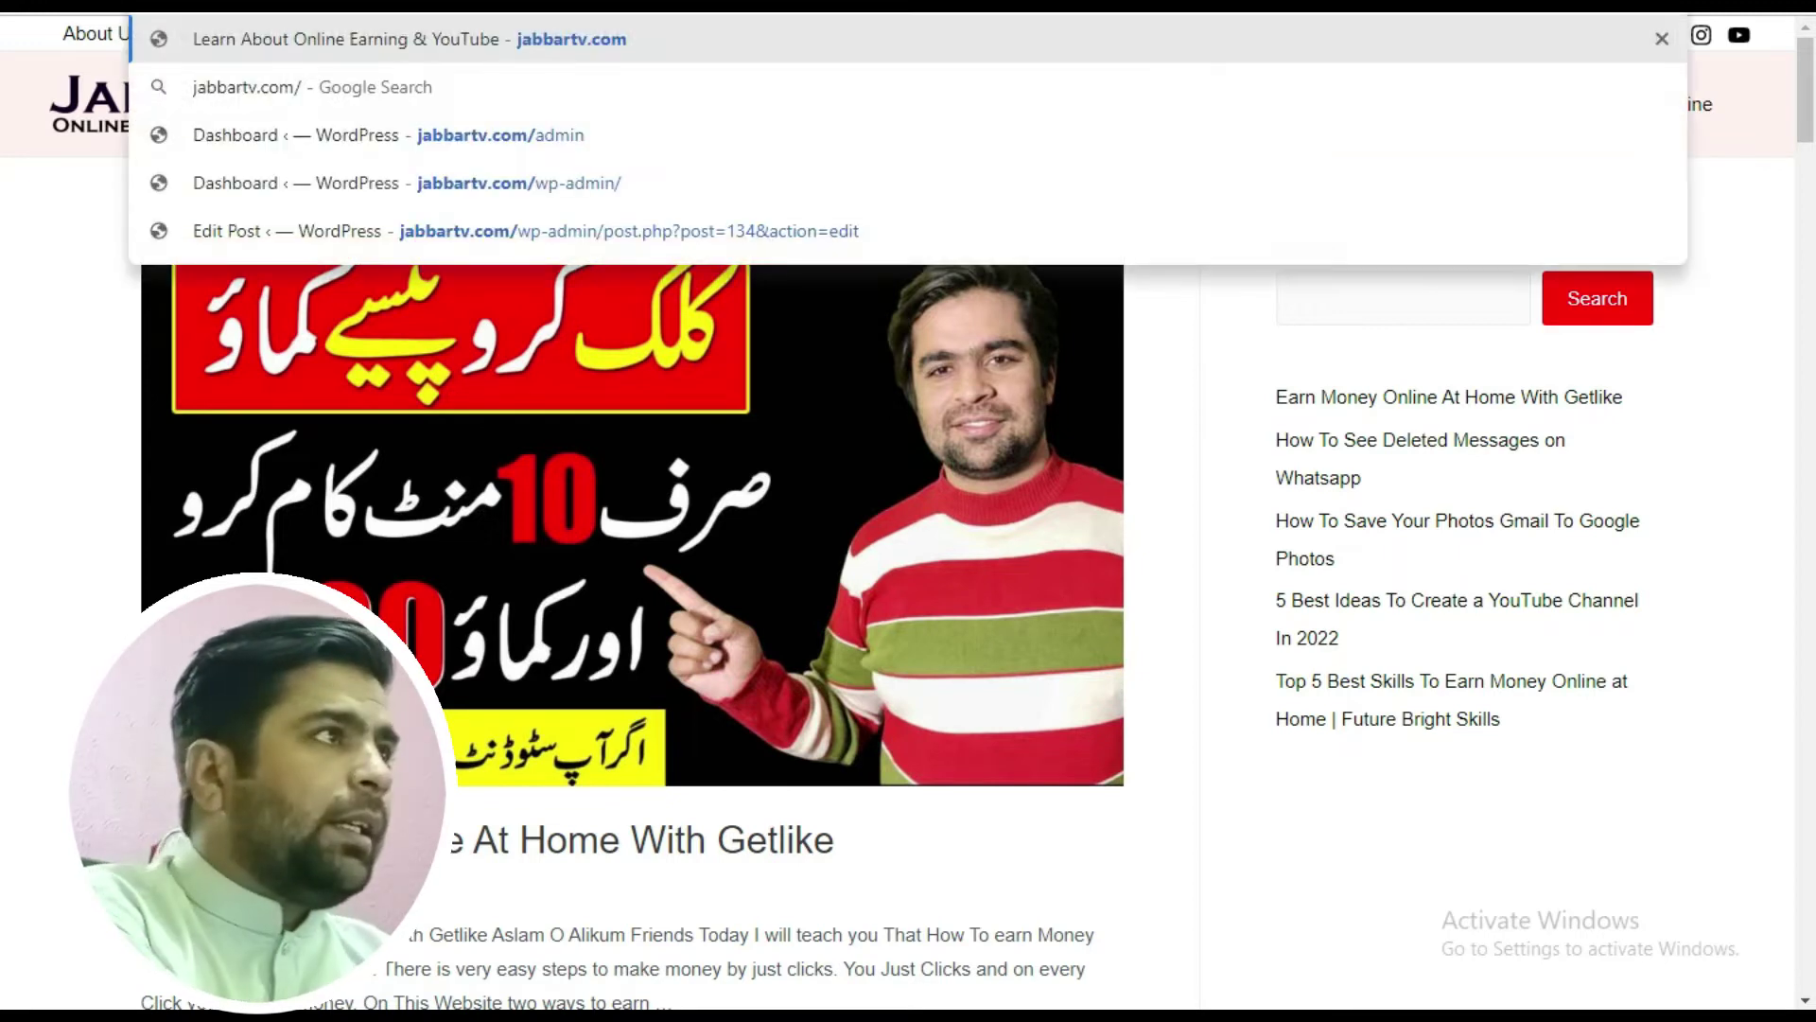
{"action": "type", "text": "admi"}
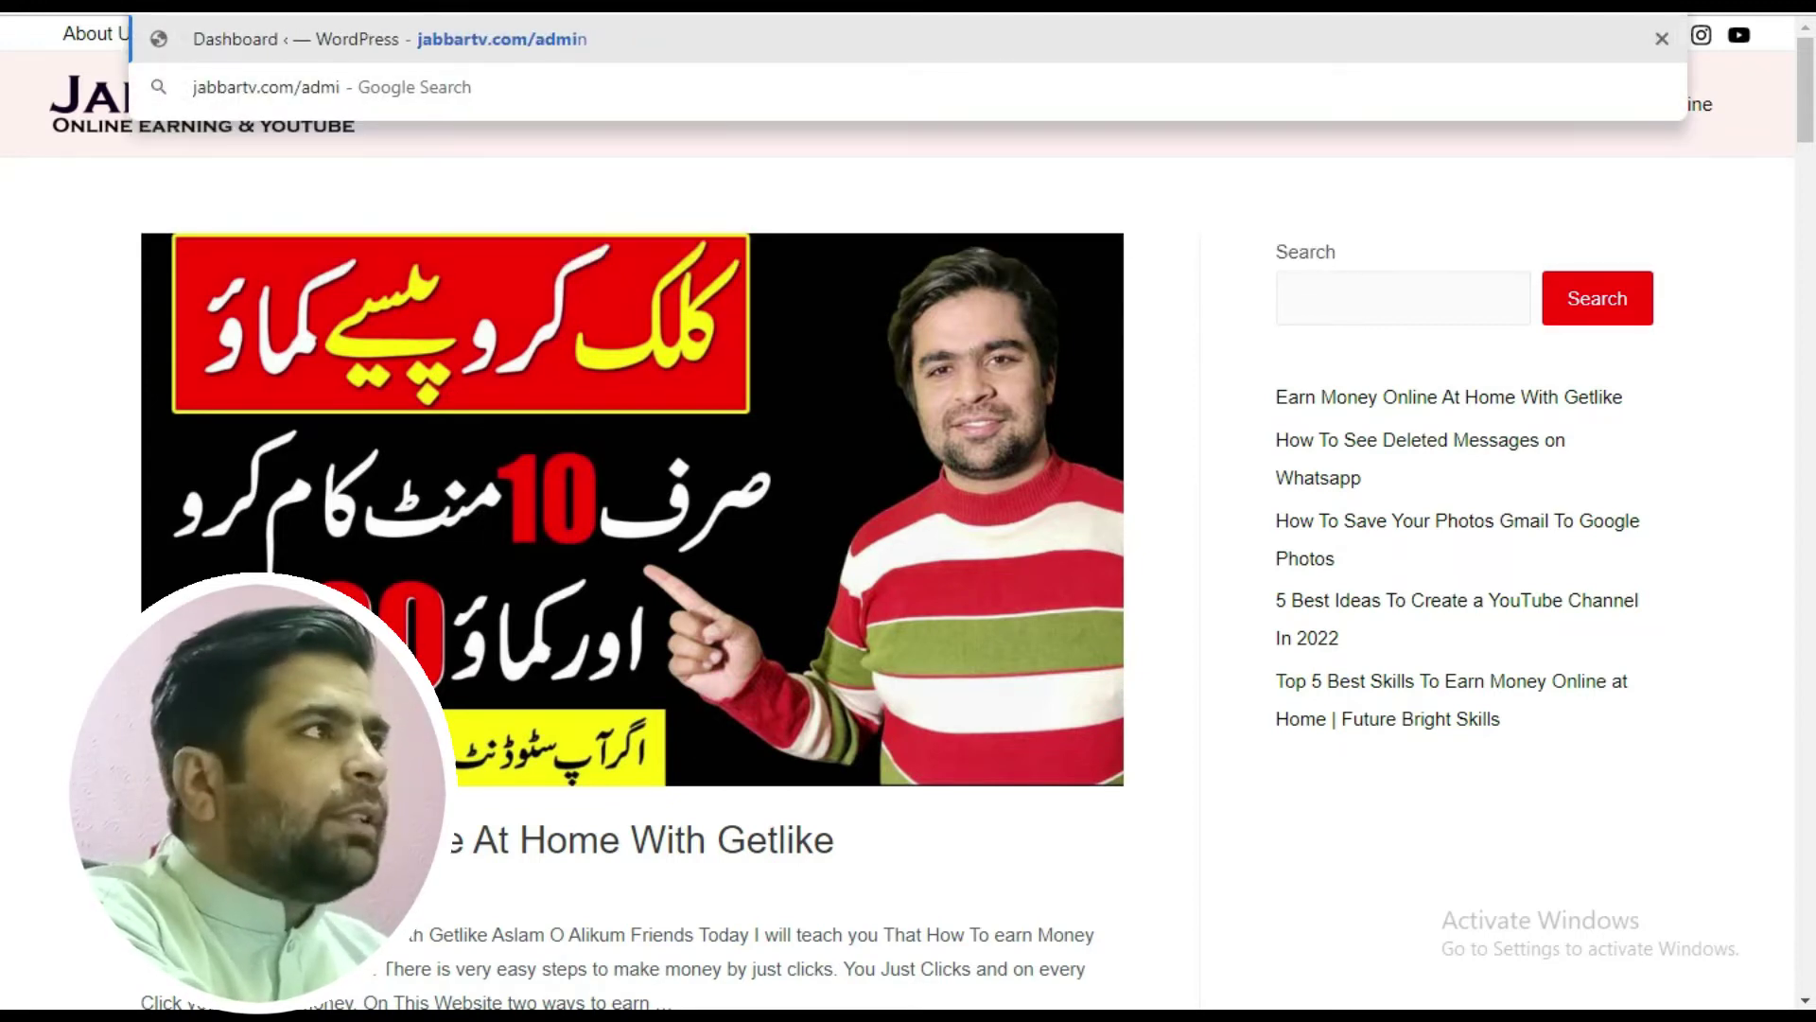
{"action": "key", "text": "Escape"}
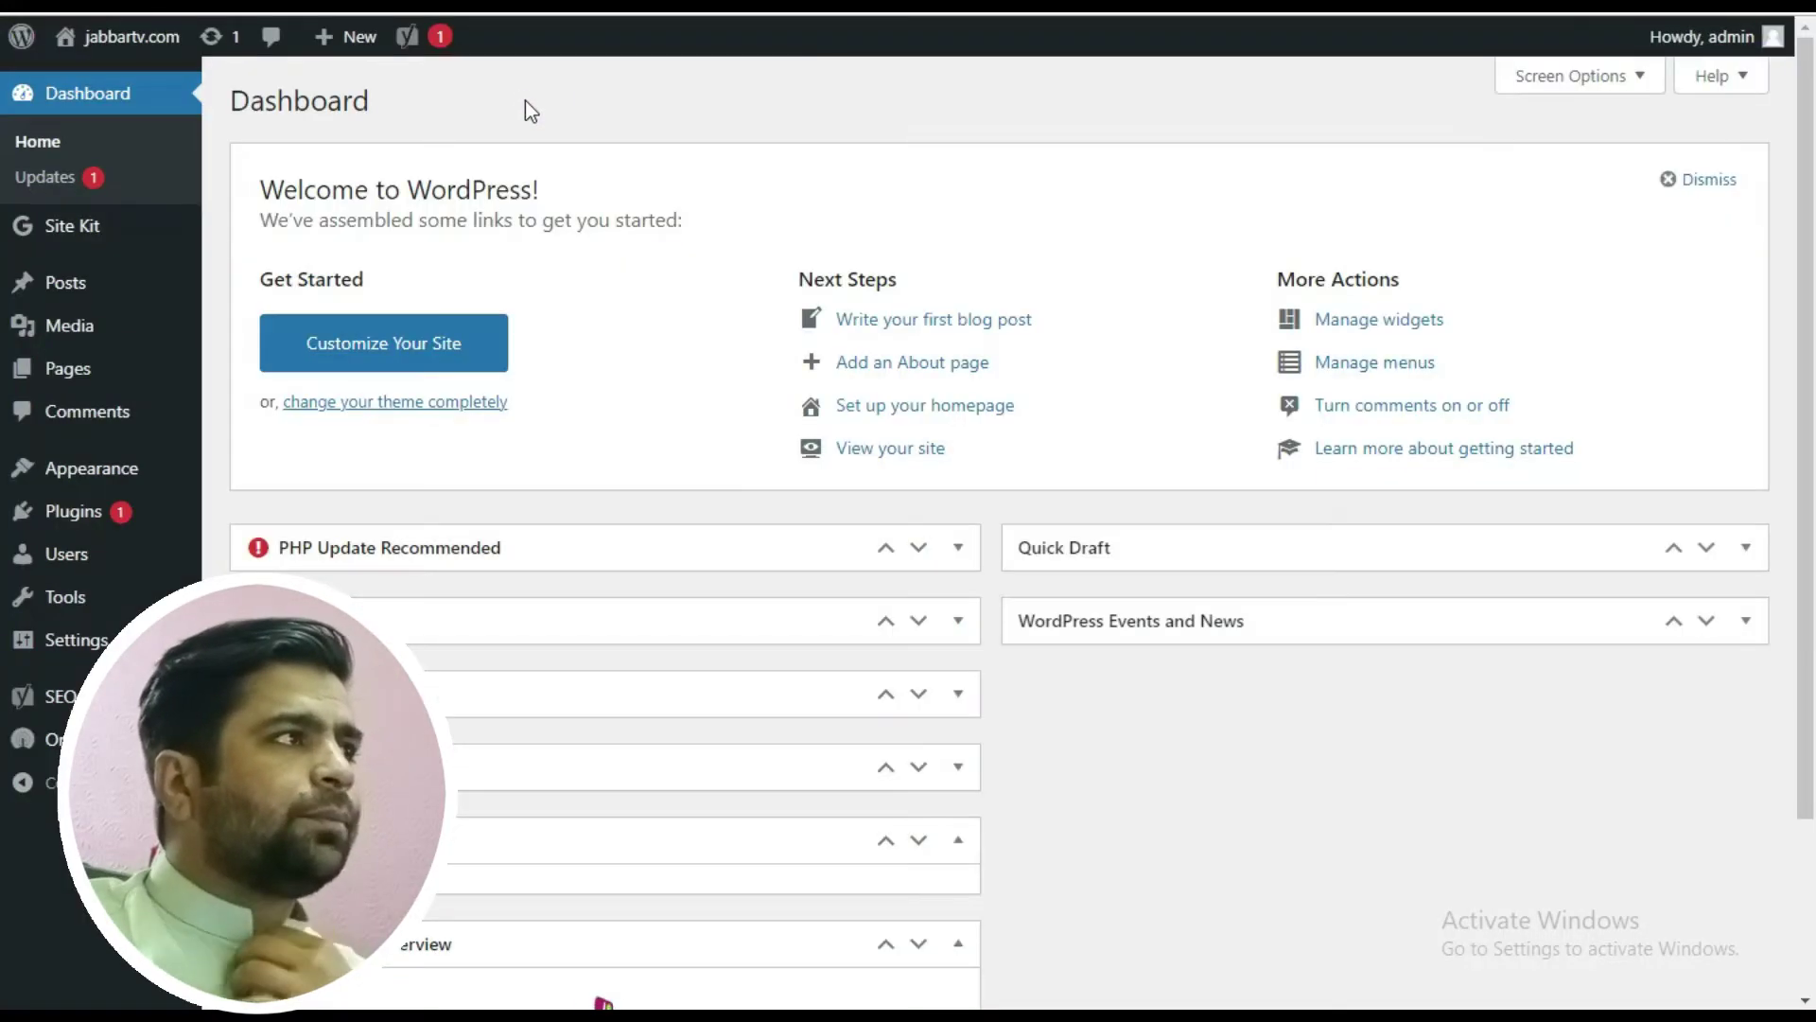
- Look over the dashboard, open the list of all posts and start a new post
{"action": "scroll", "coordinate": [736, 190], "scroll_direction": "down", "scroll_amount": 6}
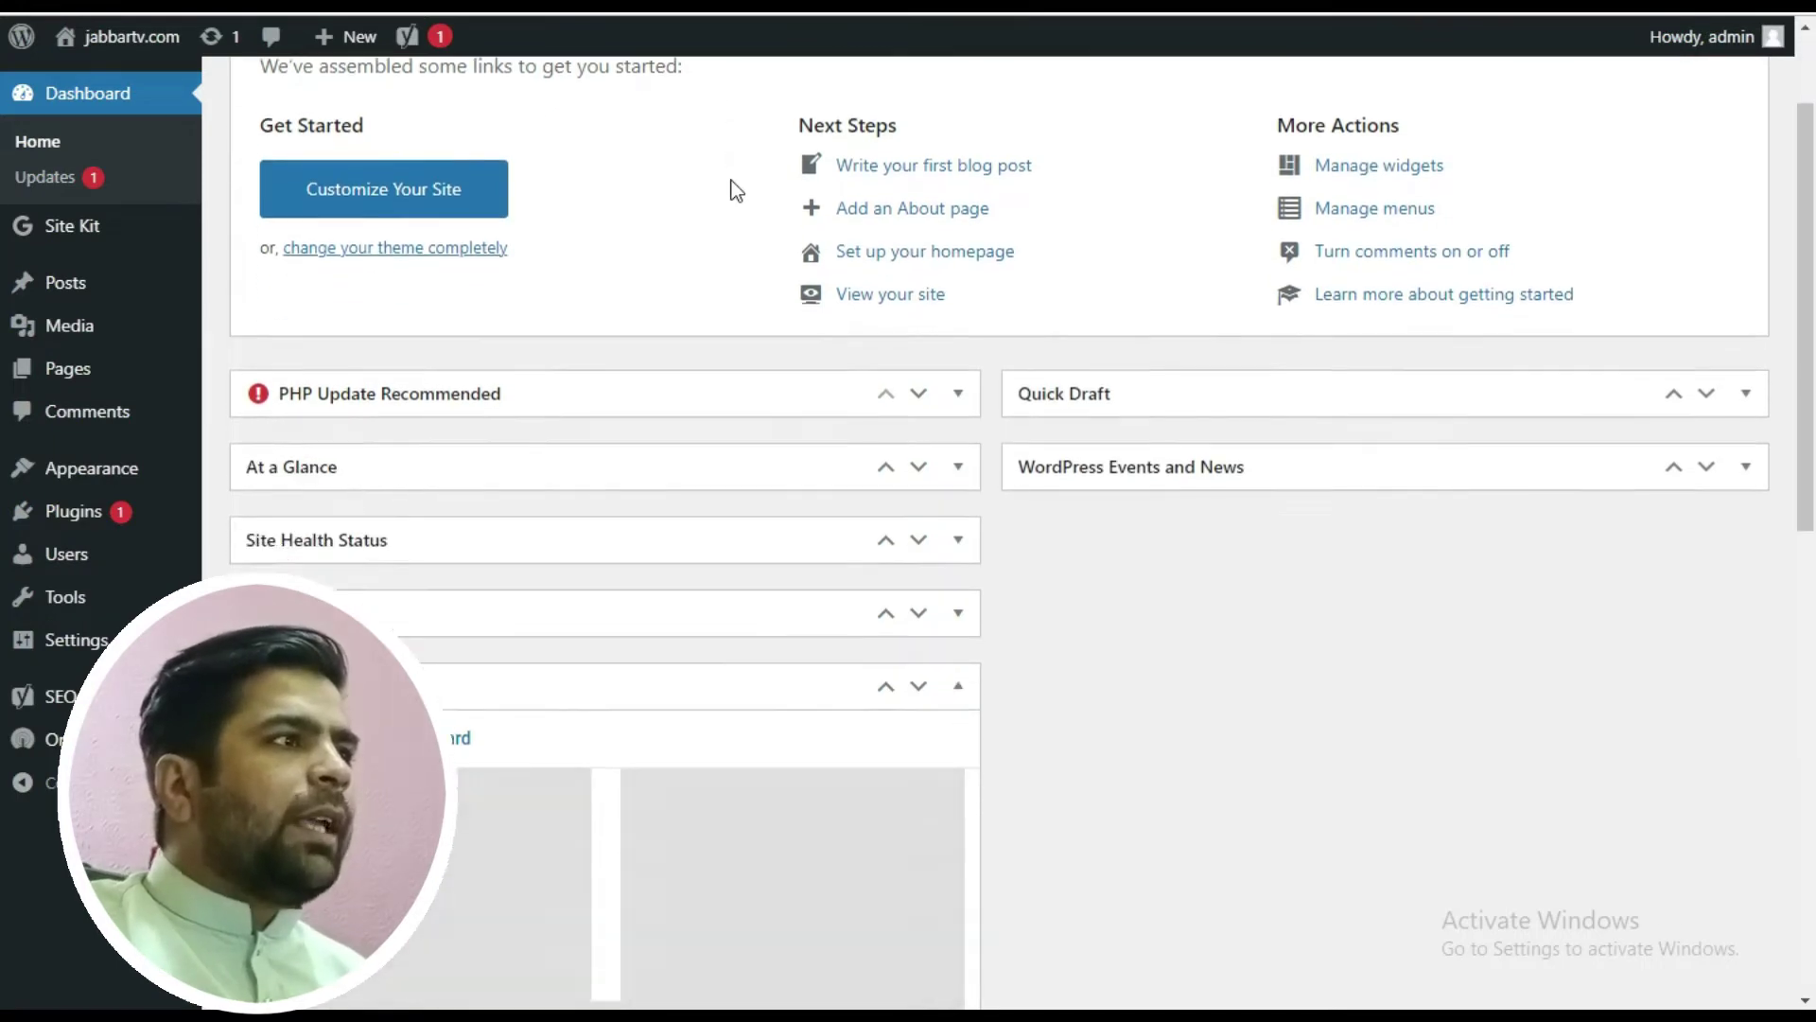
{"action": "scroll", "coordinate": [712, 212], "scroll_direction": "down", "scroll_amount": 8}
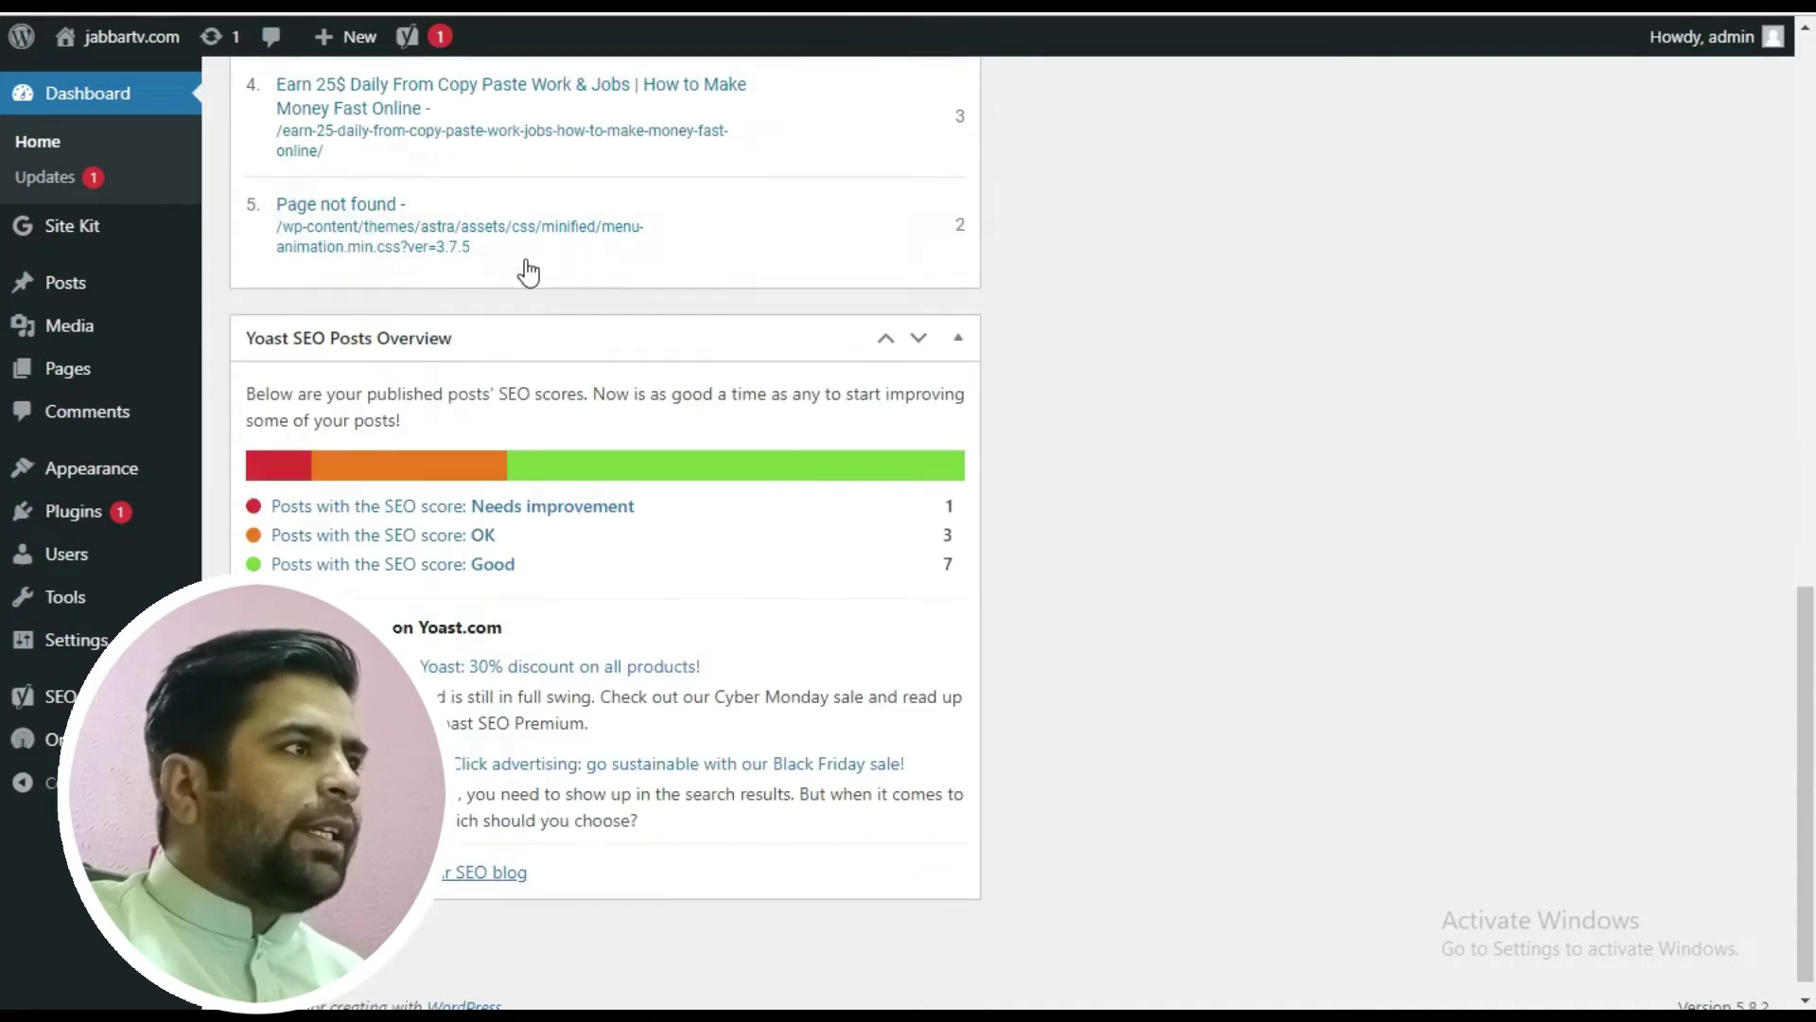
{"action": "scroll", "coordinate": [420, 373], "scroll_direction": "up", "scroll_amount": 13}
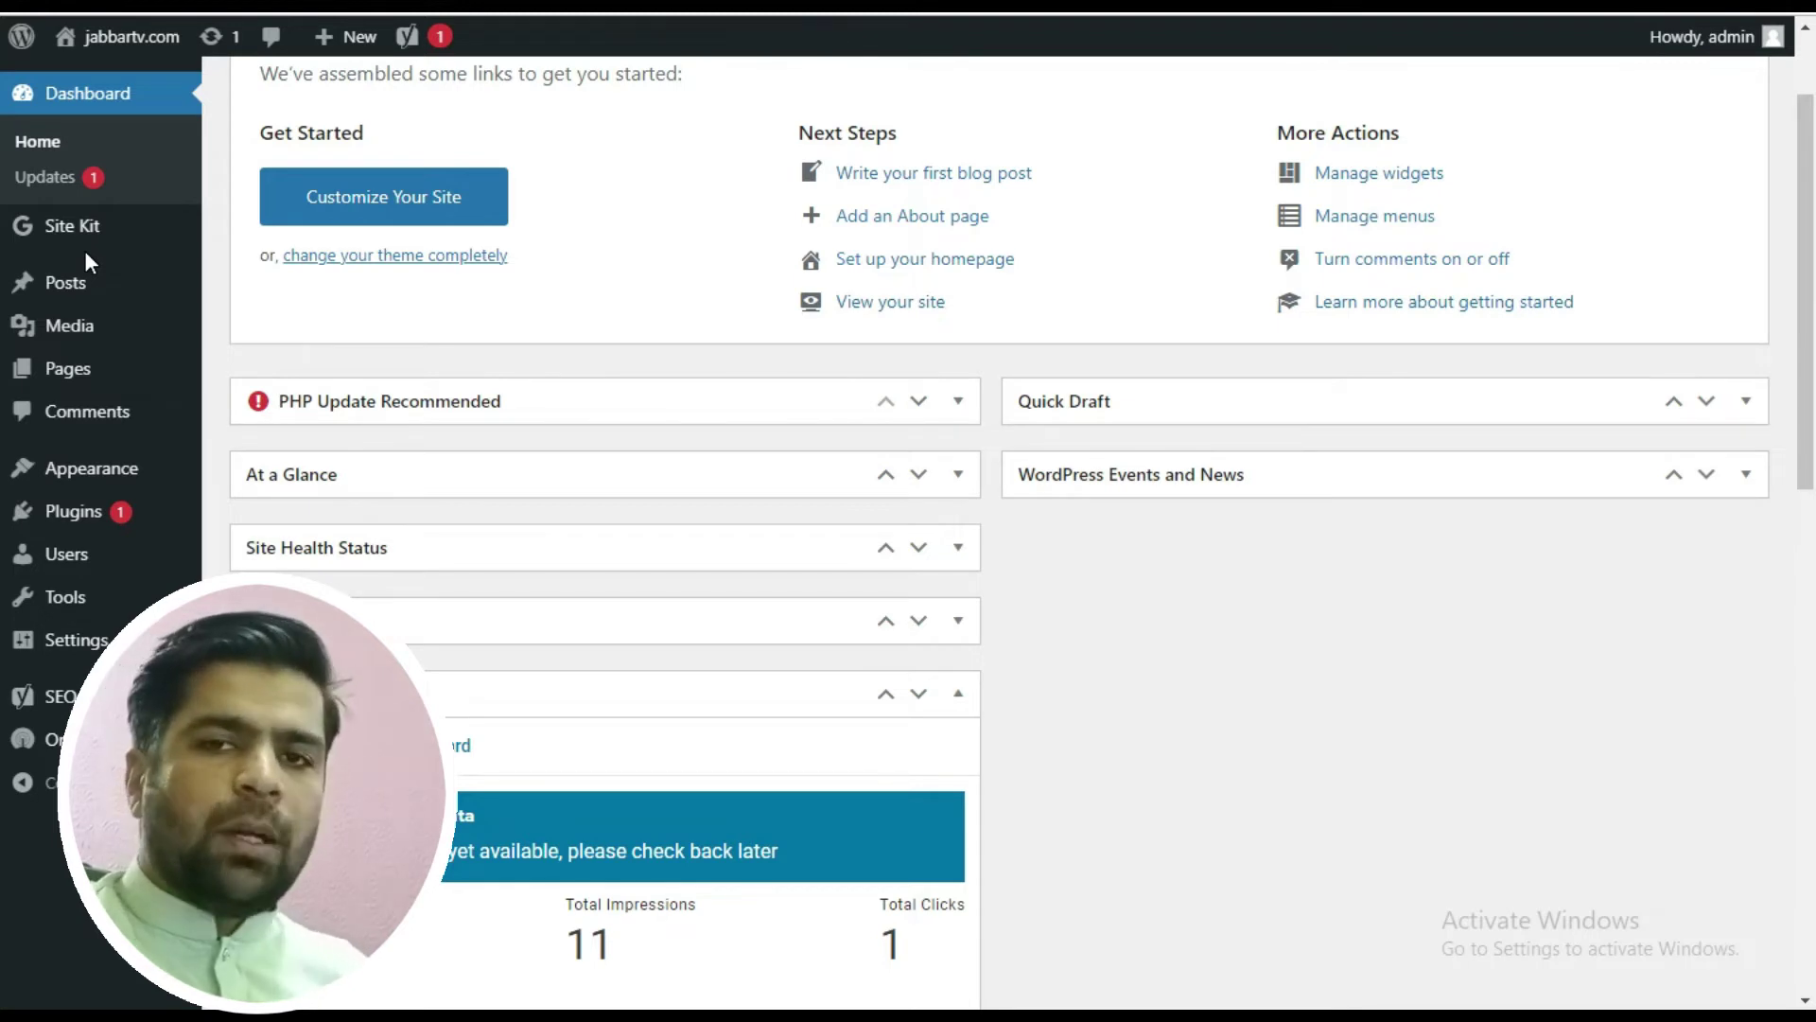
{"action": "left_click", "coordinate": [57, 281]}
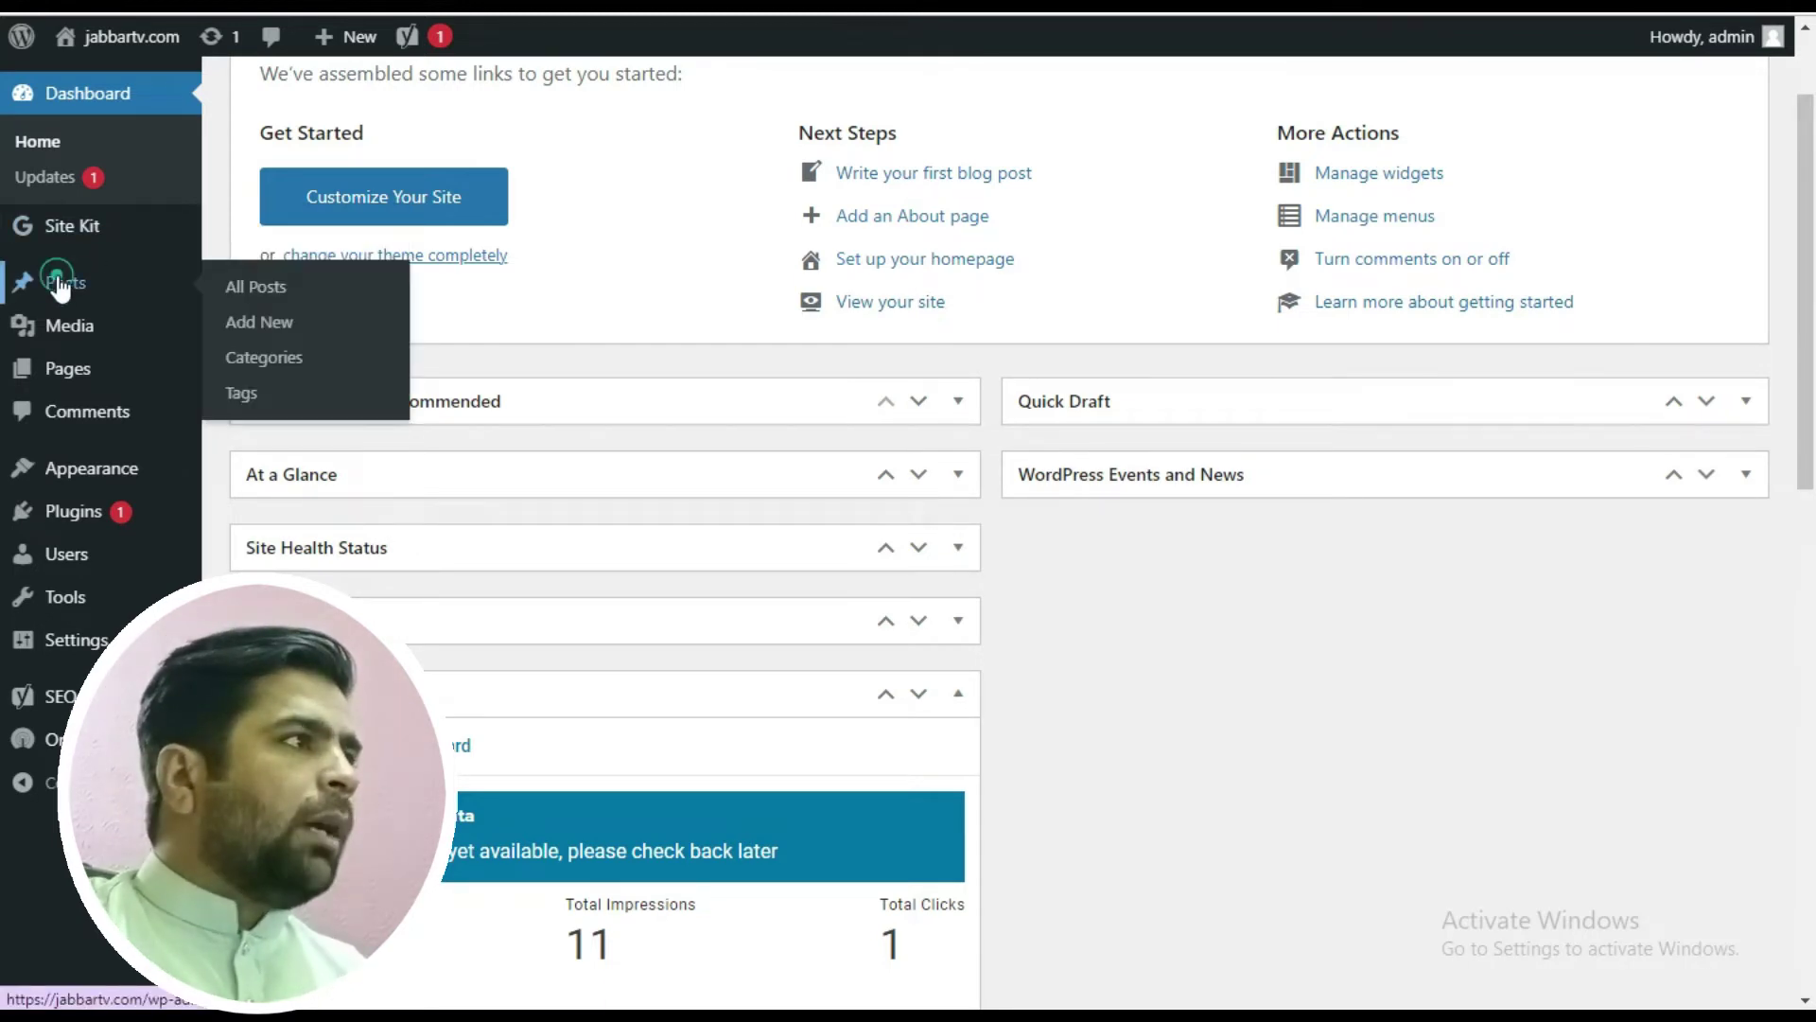
{"action": "left_click", "coordinate": [254, 286]}
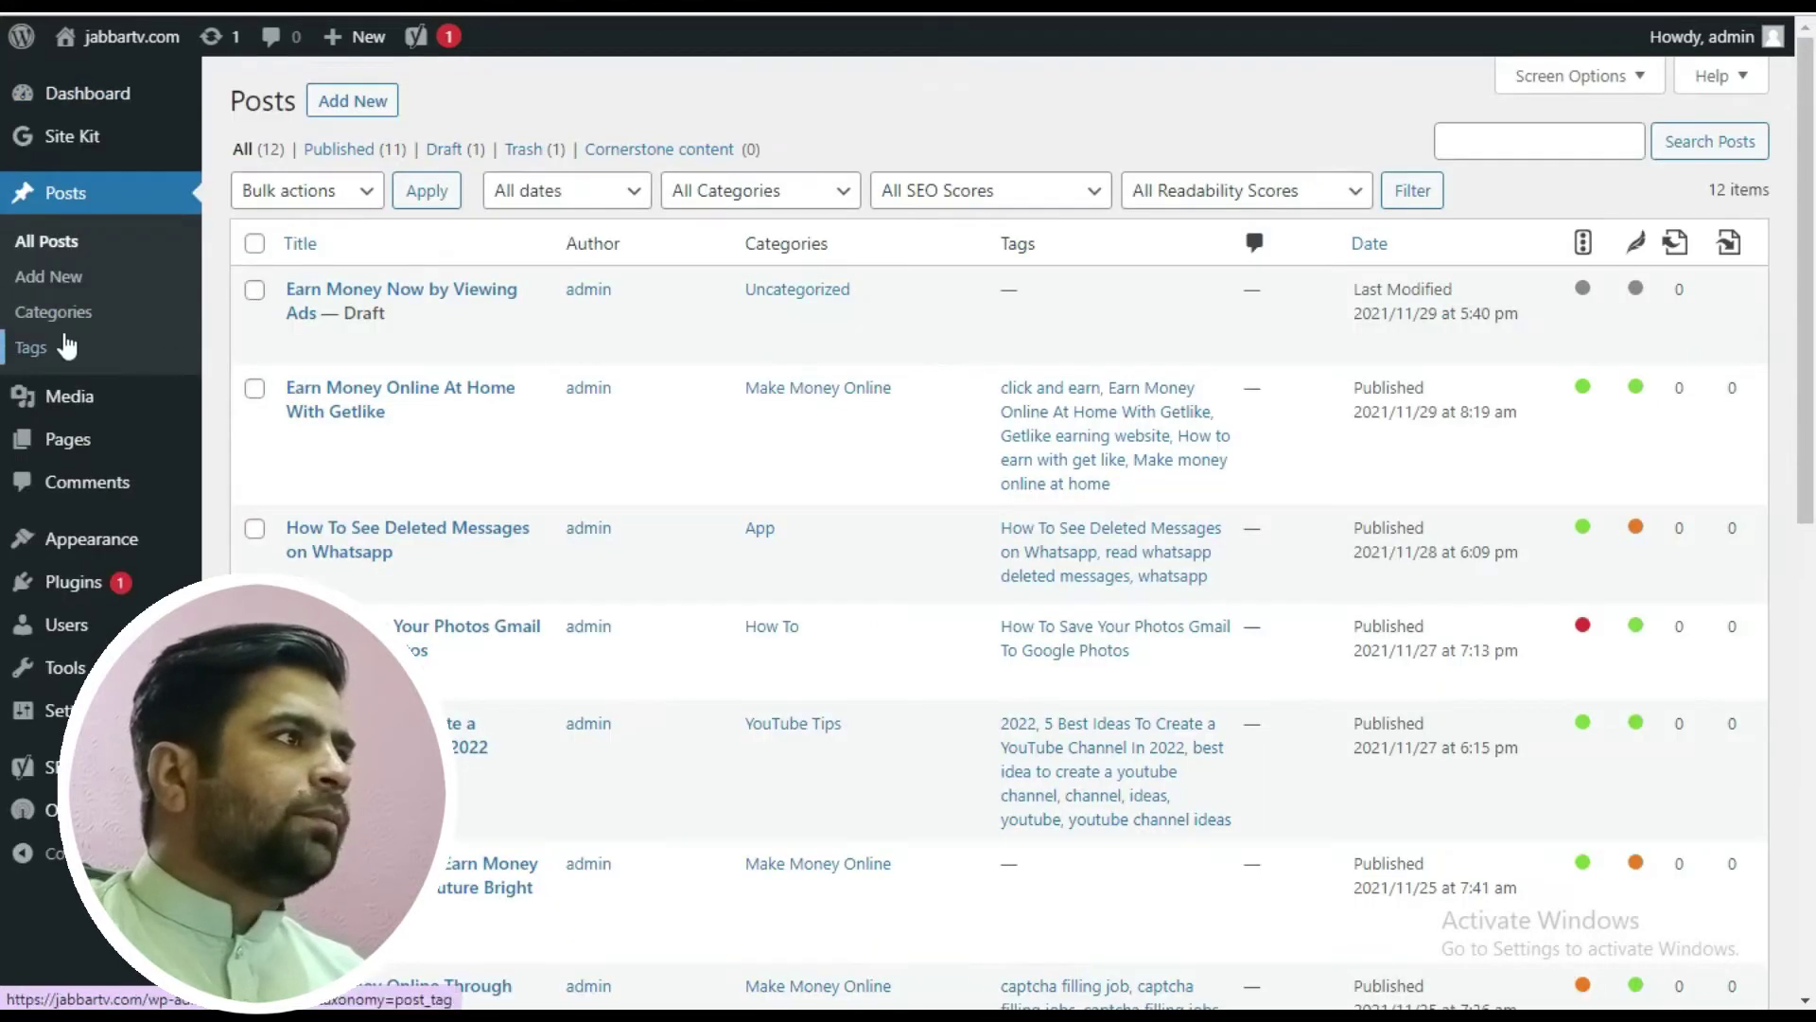
{"action": "left_click", "coordinate": [357, 99]}
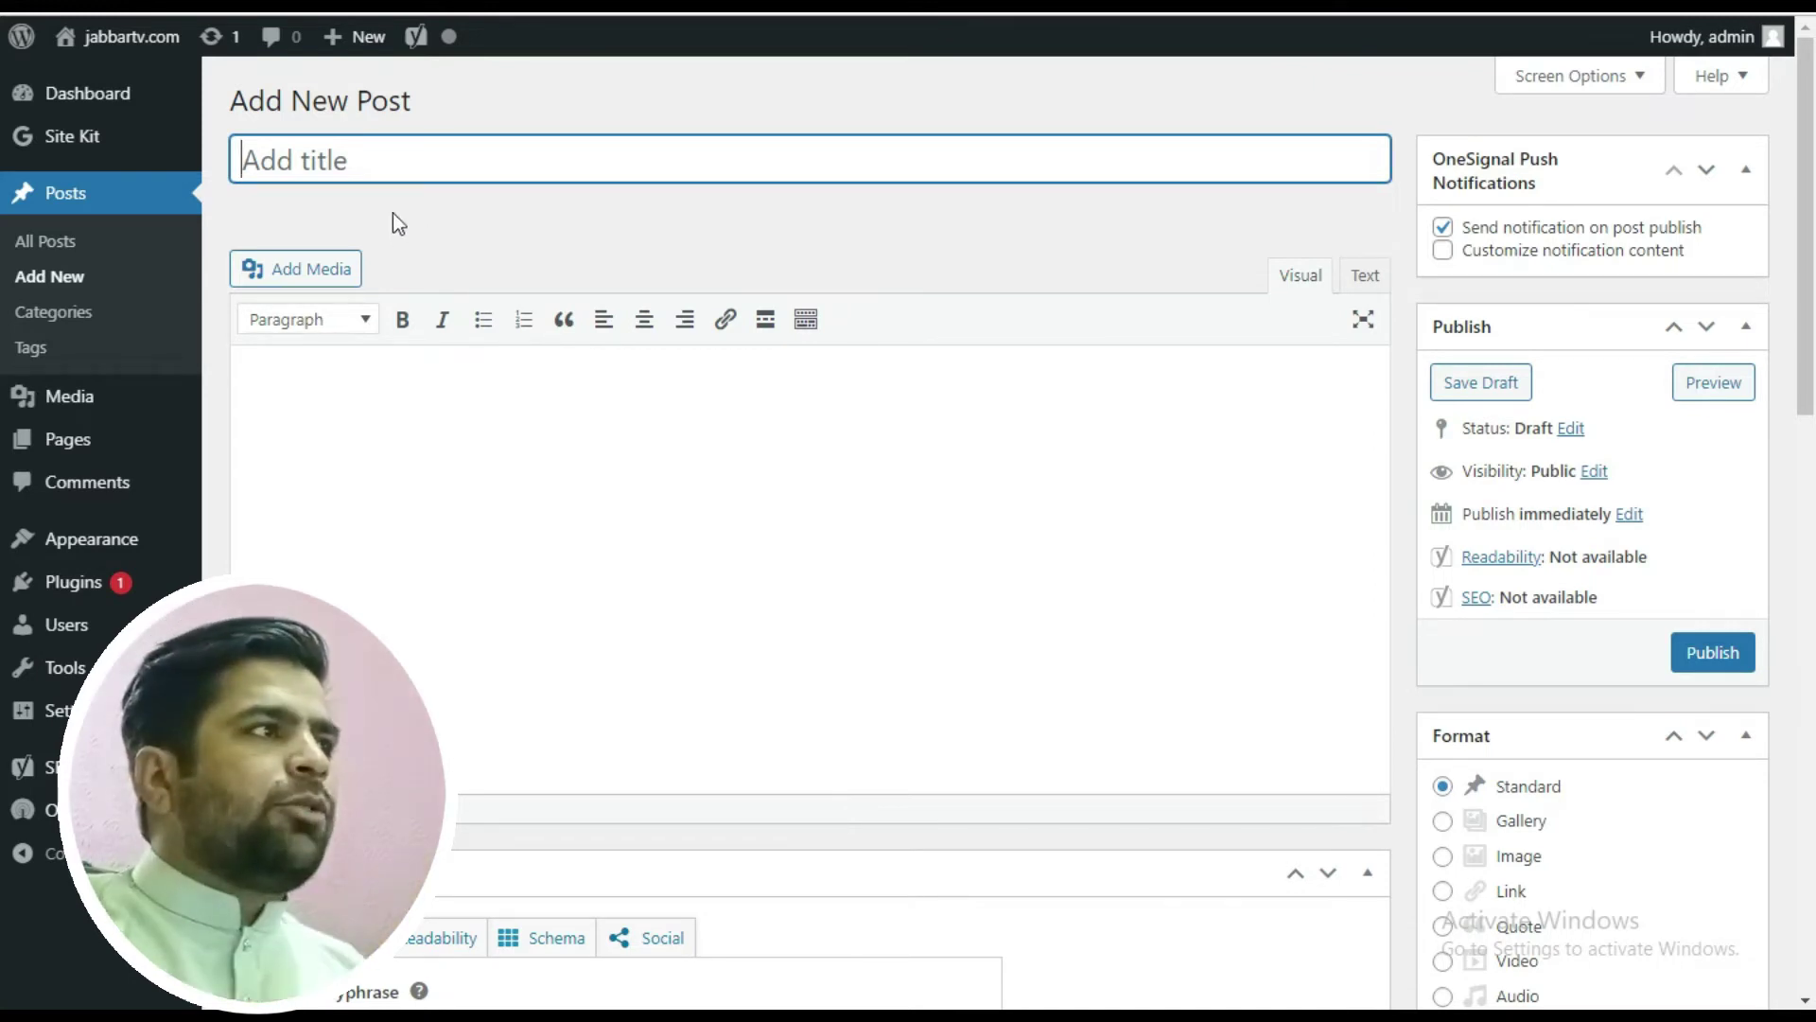
- Title the new post "how to earn money online" and move on to its empty body
{"action": "left_click", "coordinate": [446, 165]}
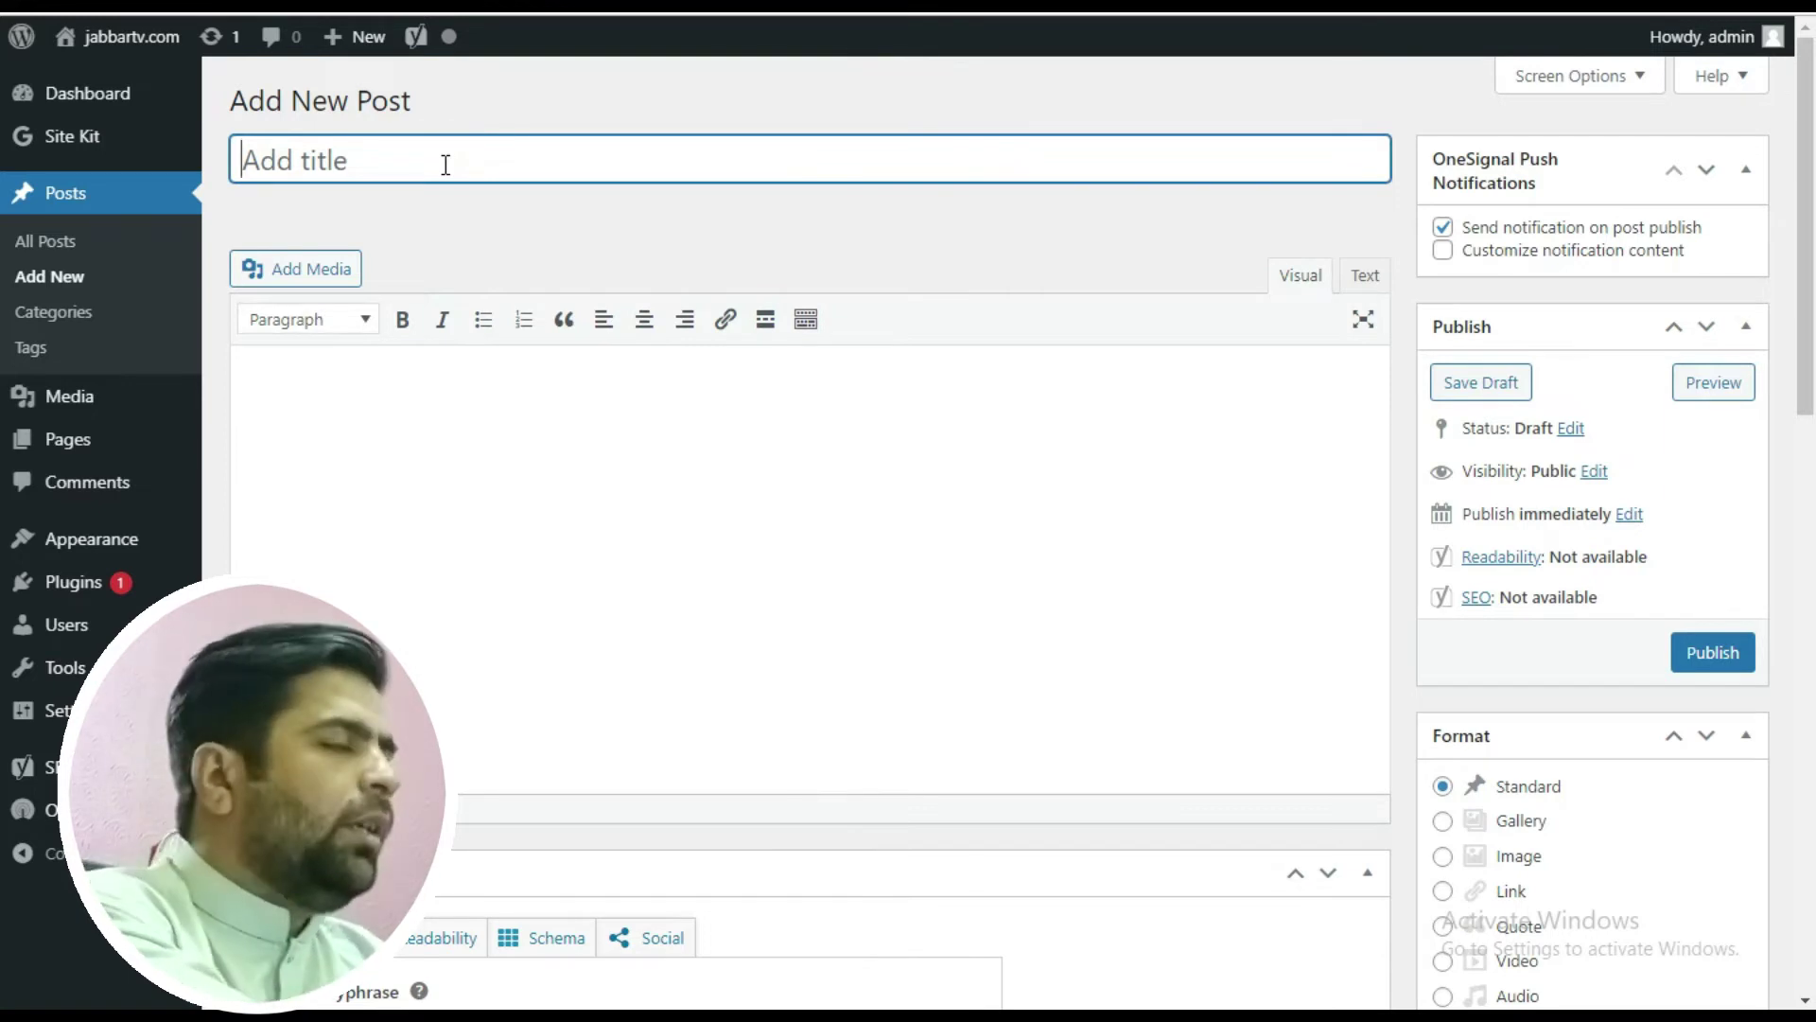
{"action": "type", "text": "o"}
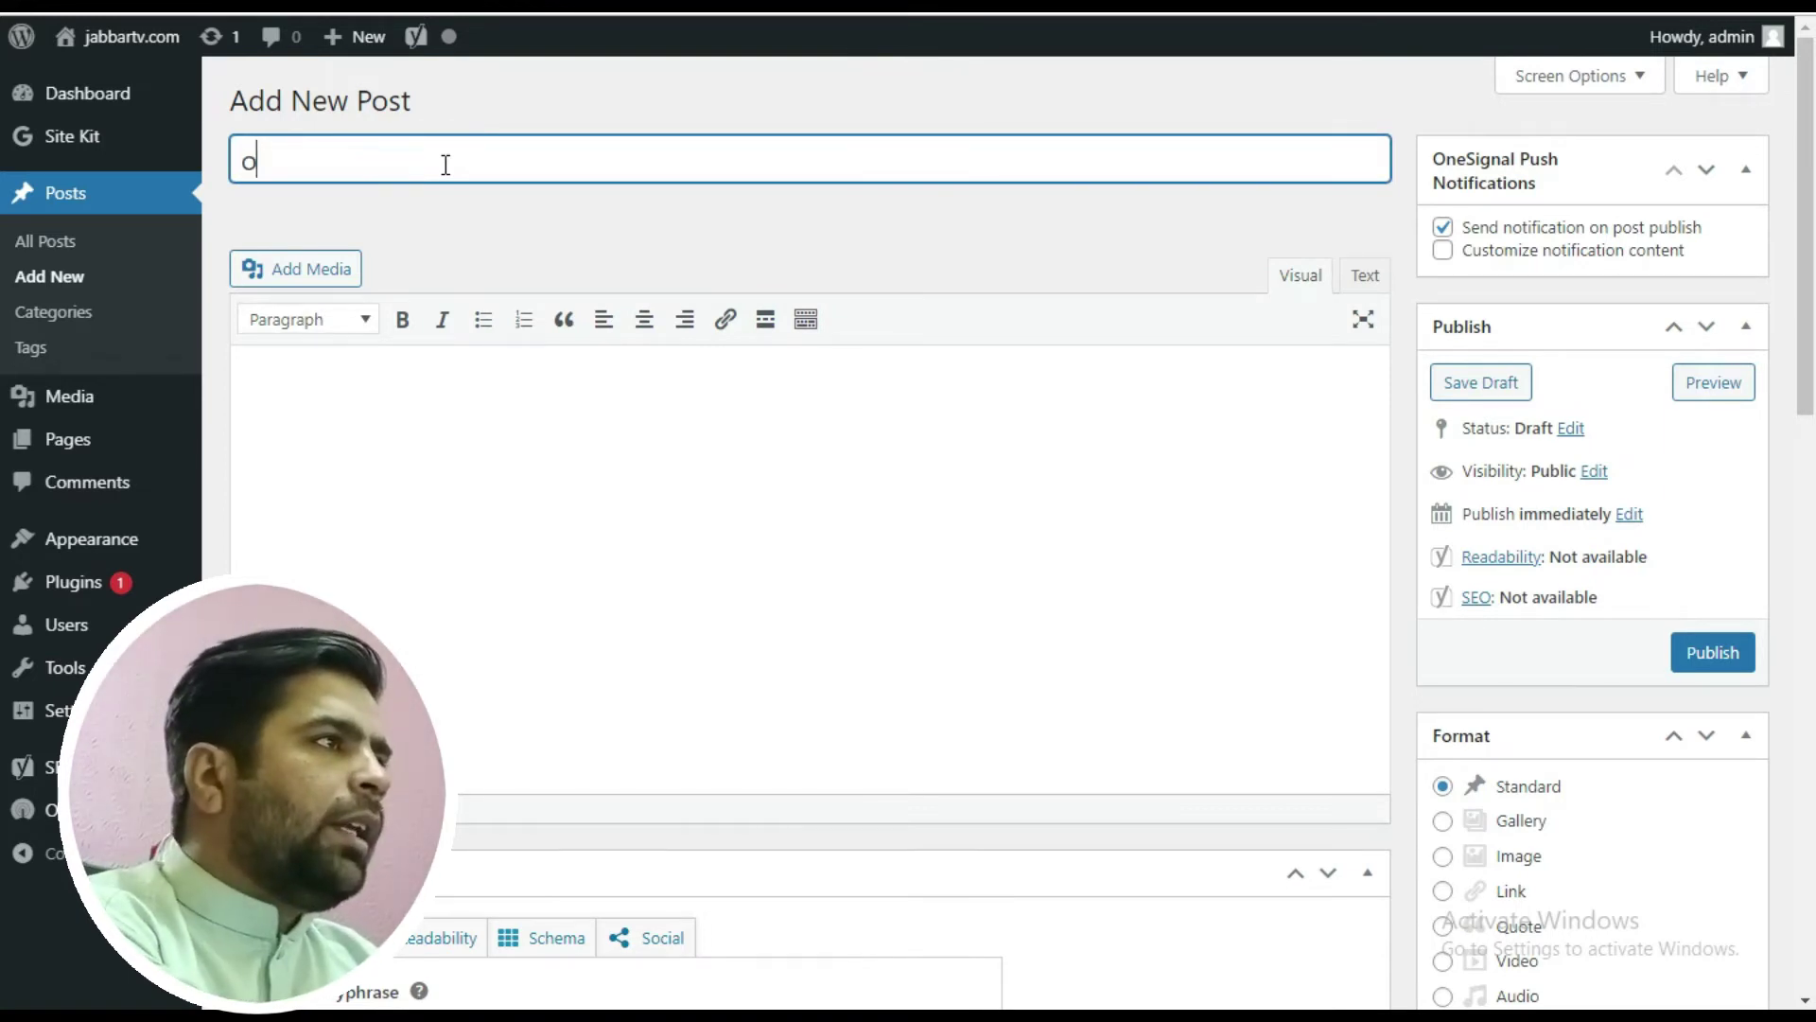
{"action": "key", "text": "BackSpace"}
{"action": "type", "text": "how to ea"}
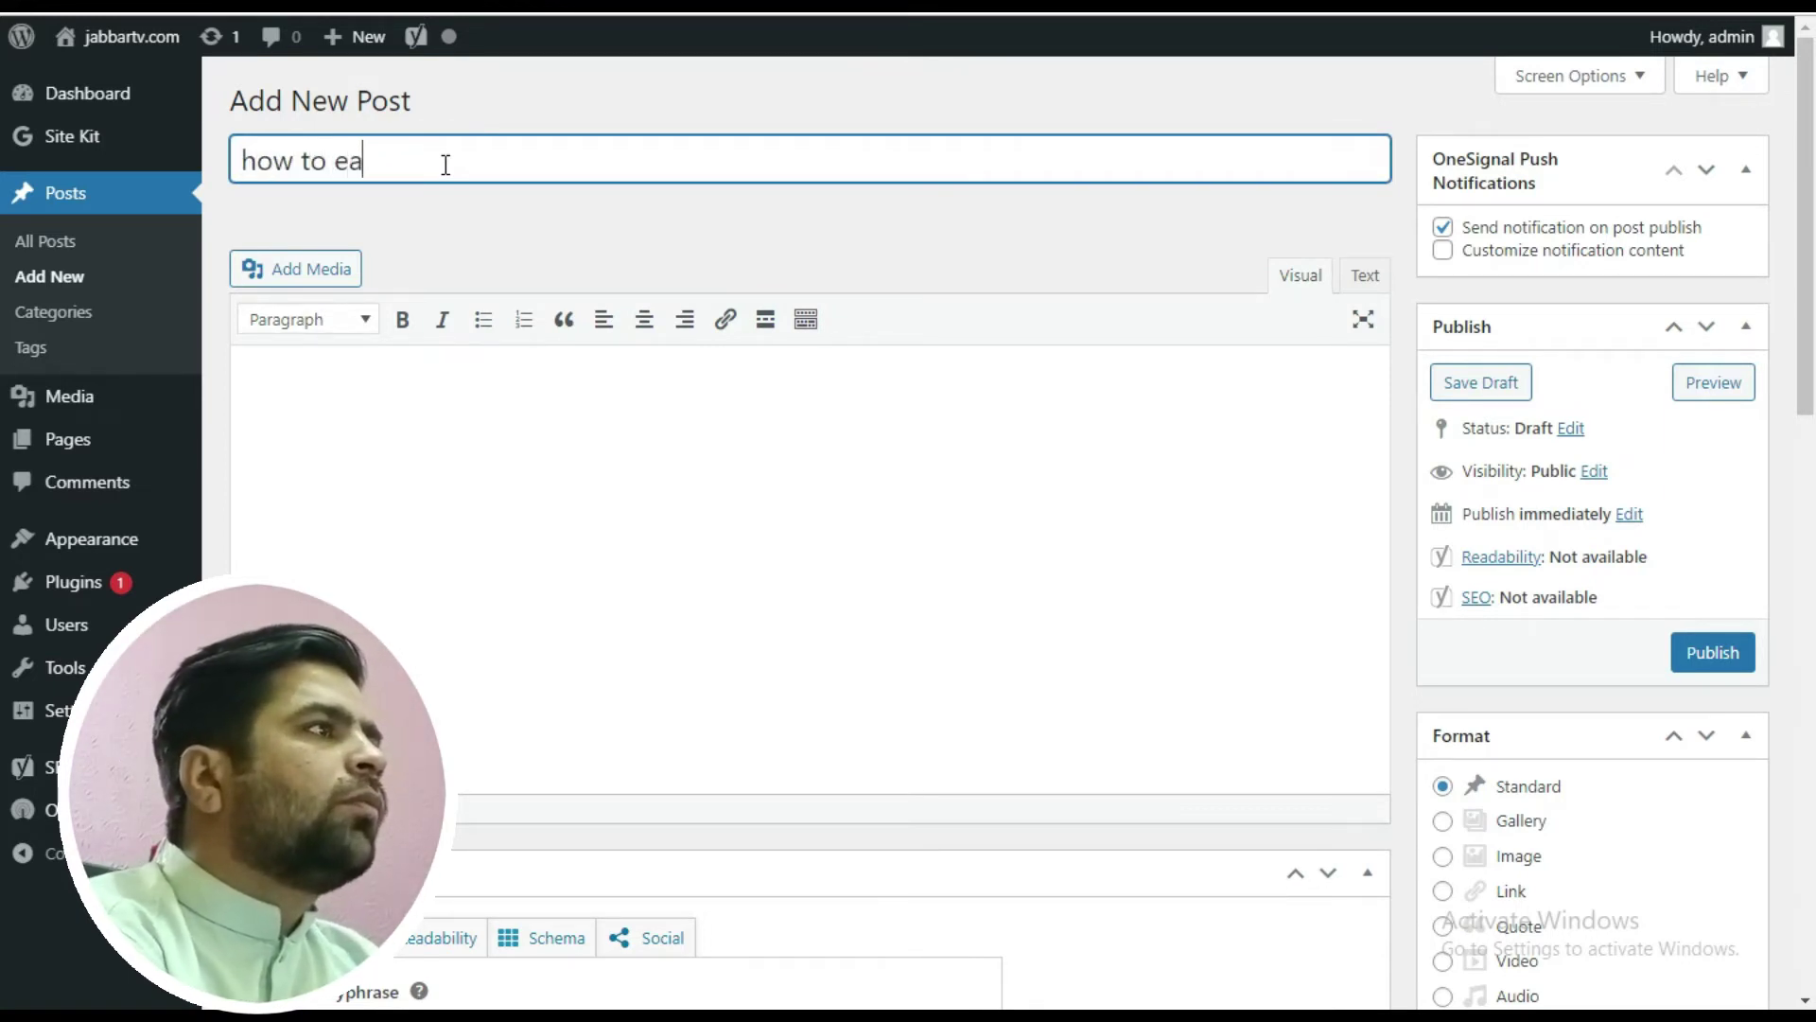
{"action": "type", "text": "rn money online"}
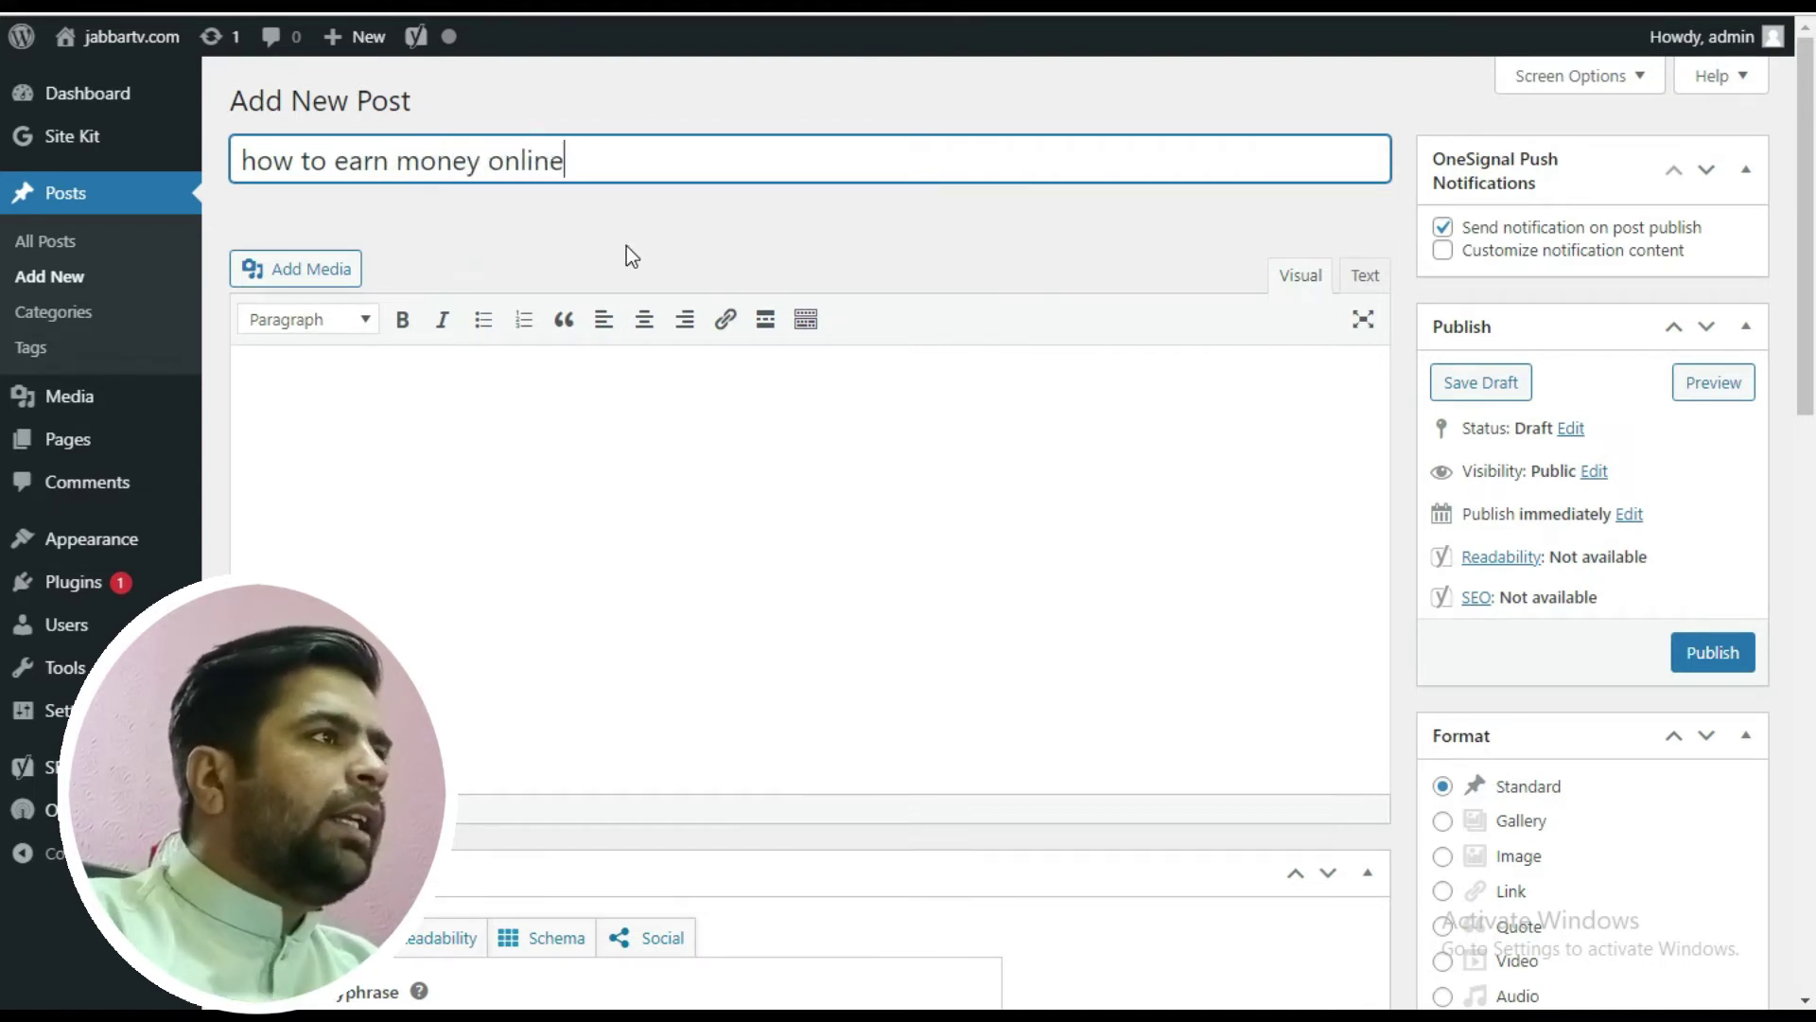
{"action": "left_click", "coordinate": [523, 393]}
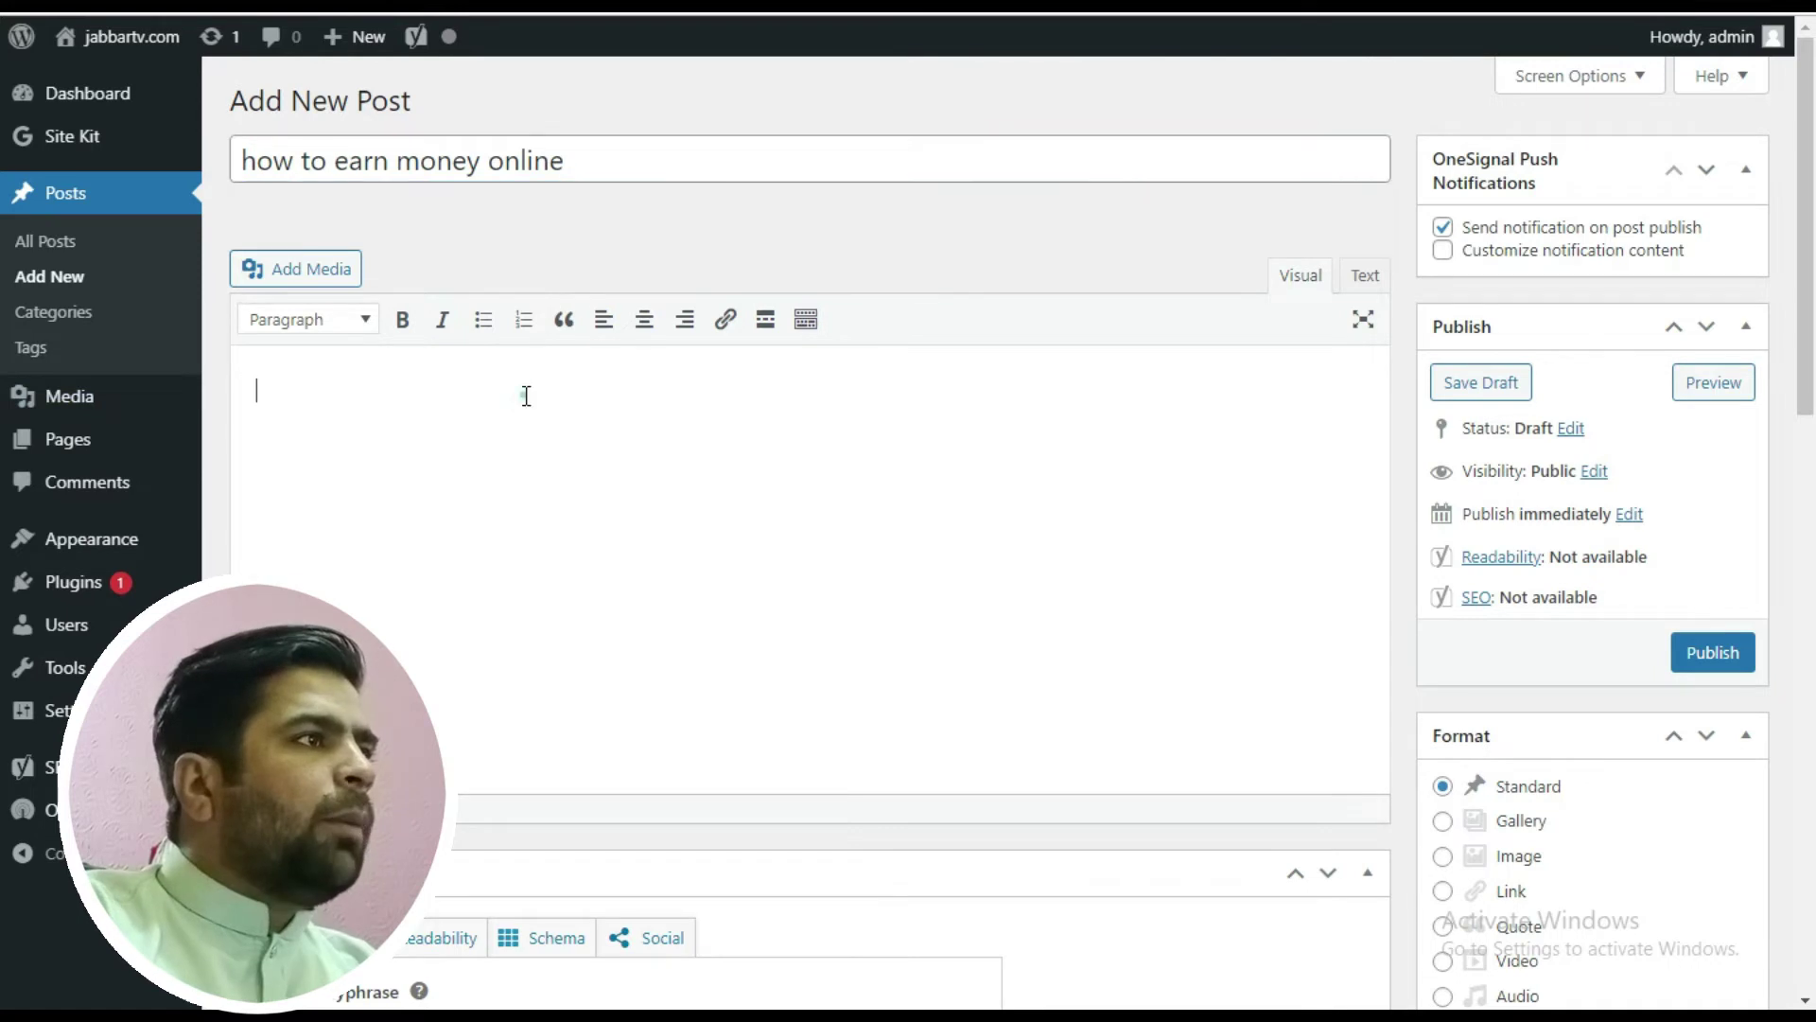
- Copy the post title and search Google for "how to earn money online" in a new tab
{"action": "triple_click", "coordinate": [494, 159]}
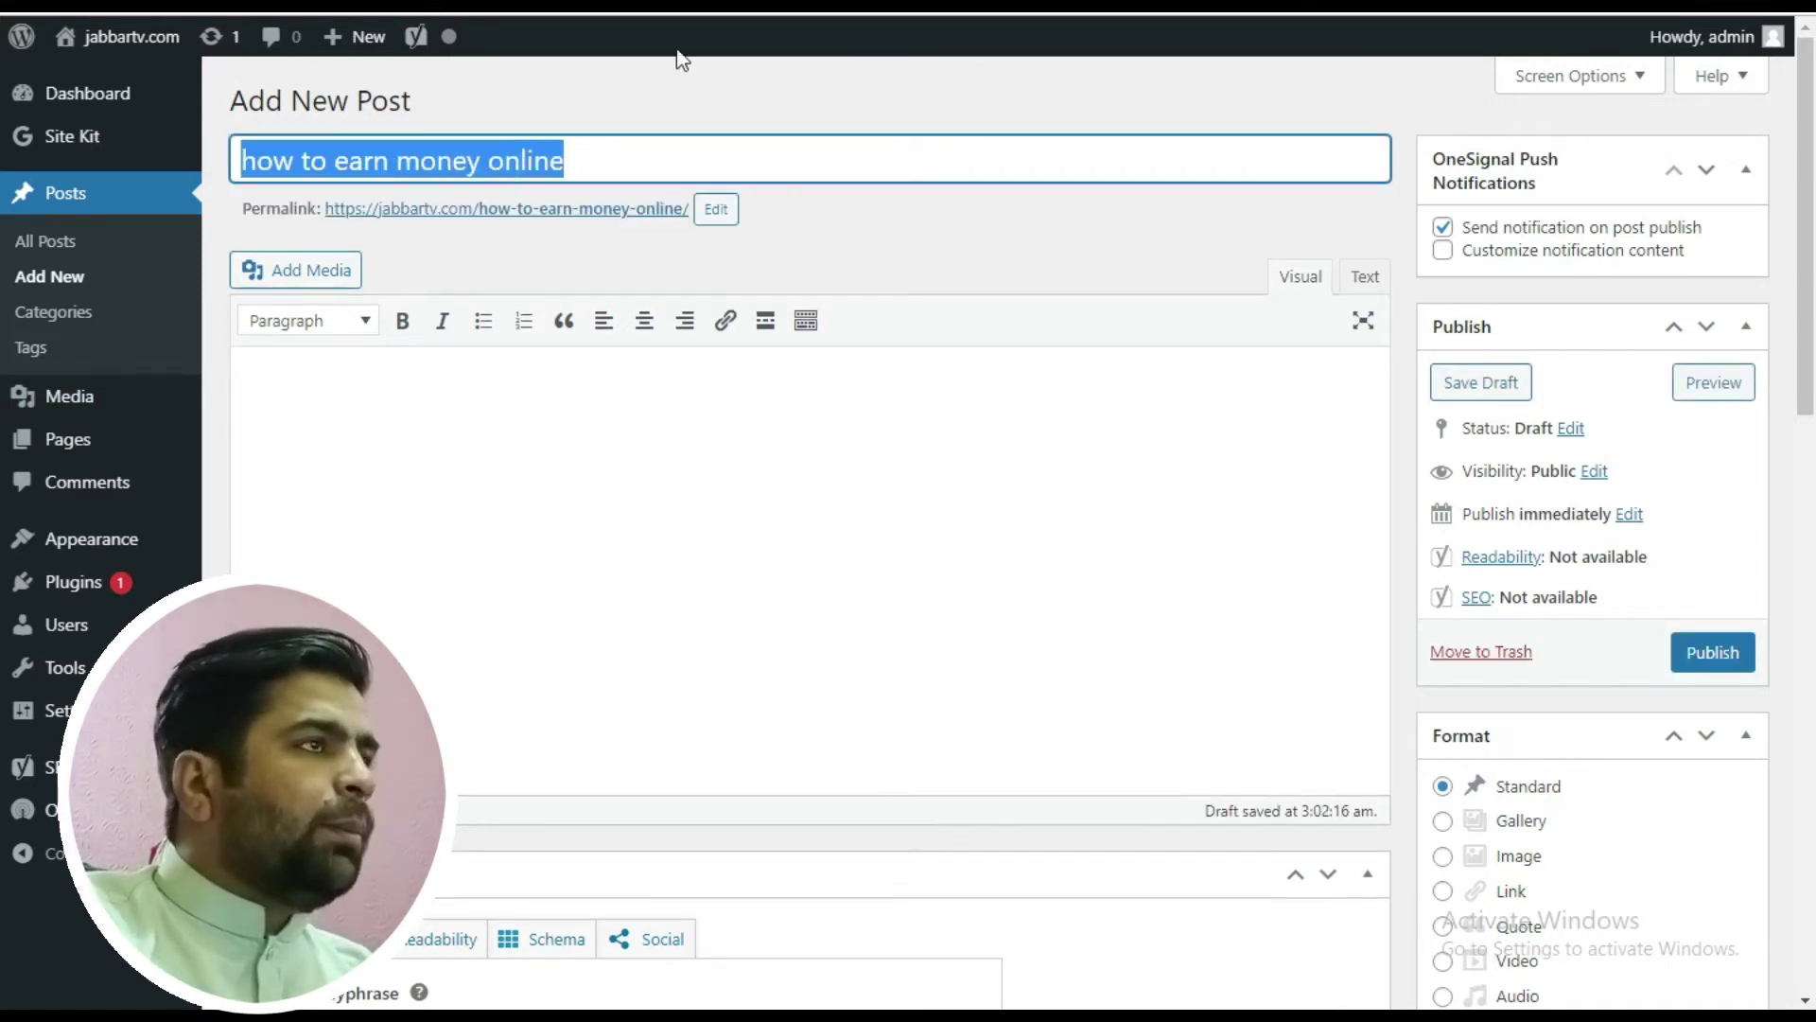
{"action": "key", "text": "ctrl+c"}
{"action": "key", "text": "ctrl+t"}
{"action": "left_click", "coordinate": [846, 24]}
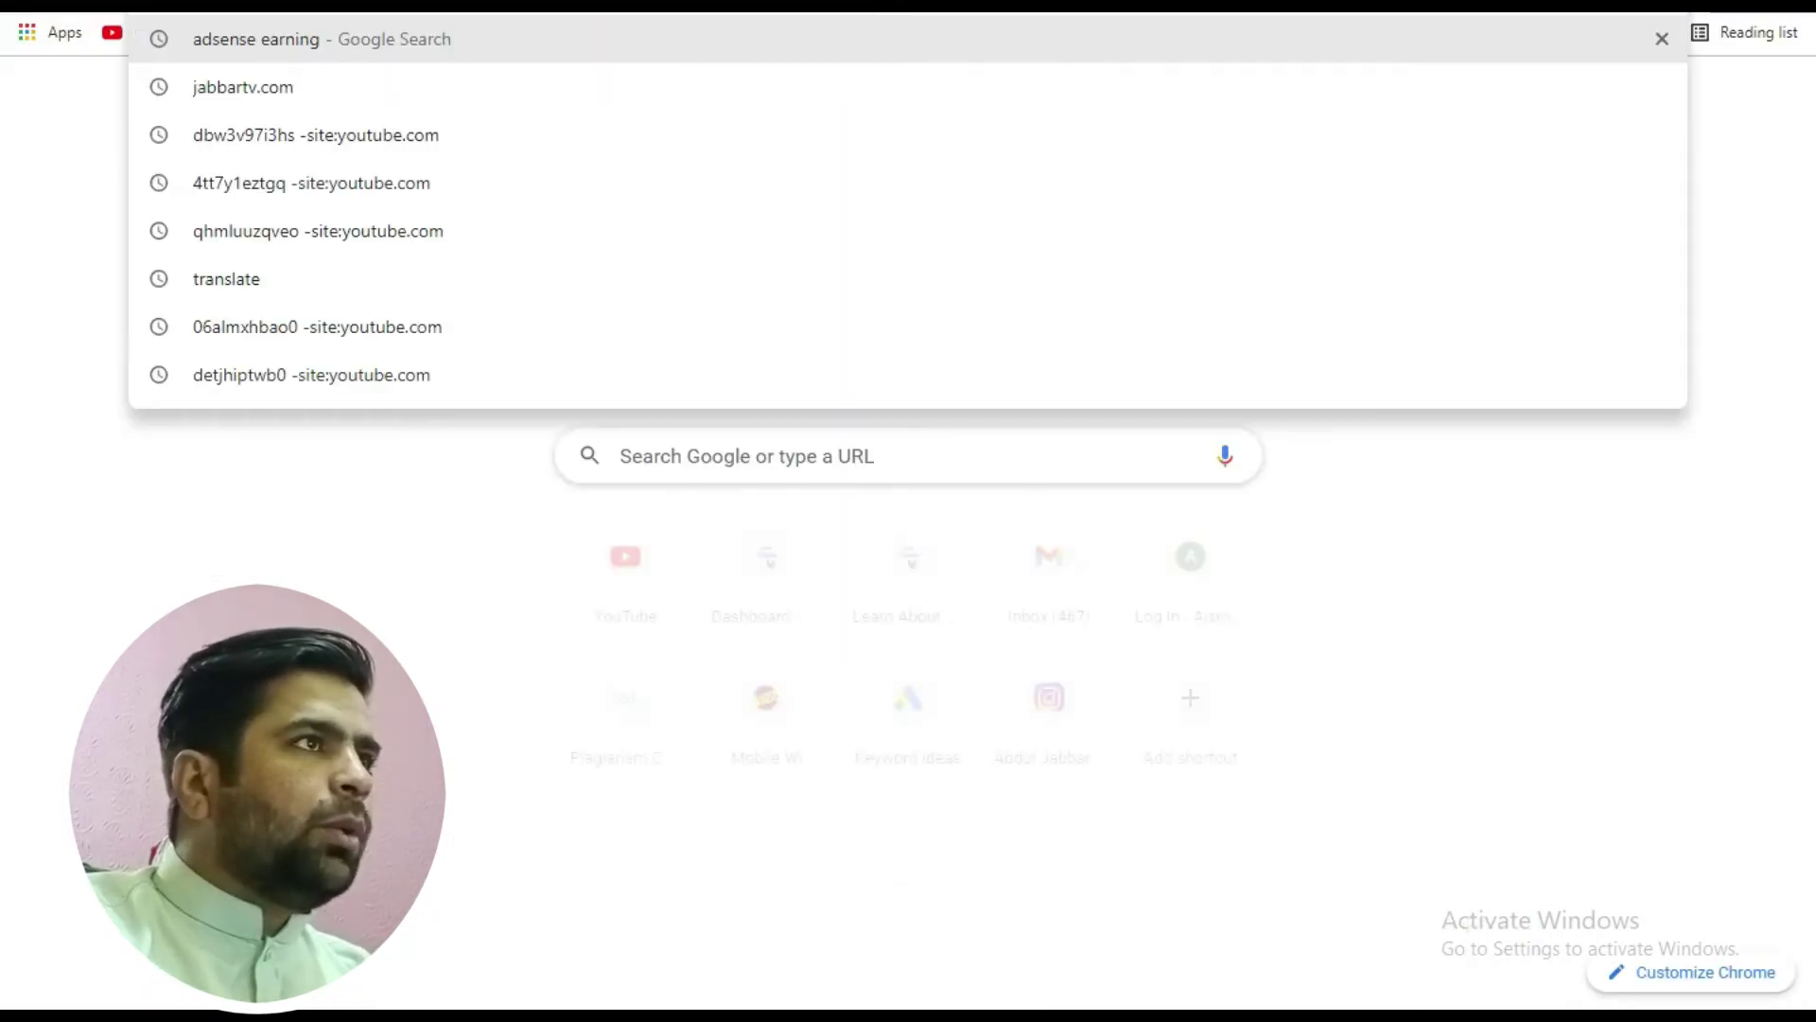
{"action": "key", "text": "ctrl+v"}
{"action": "left_click", "coordinate": [910, 59]}
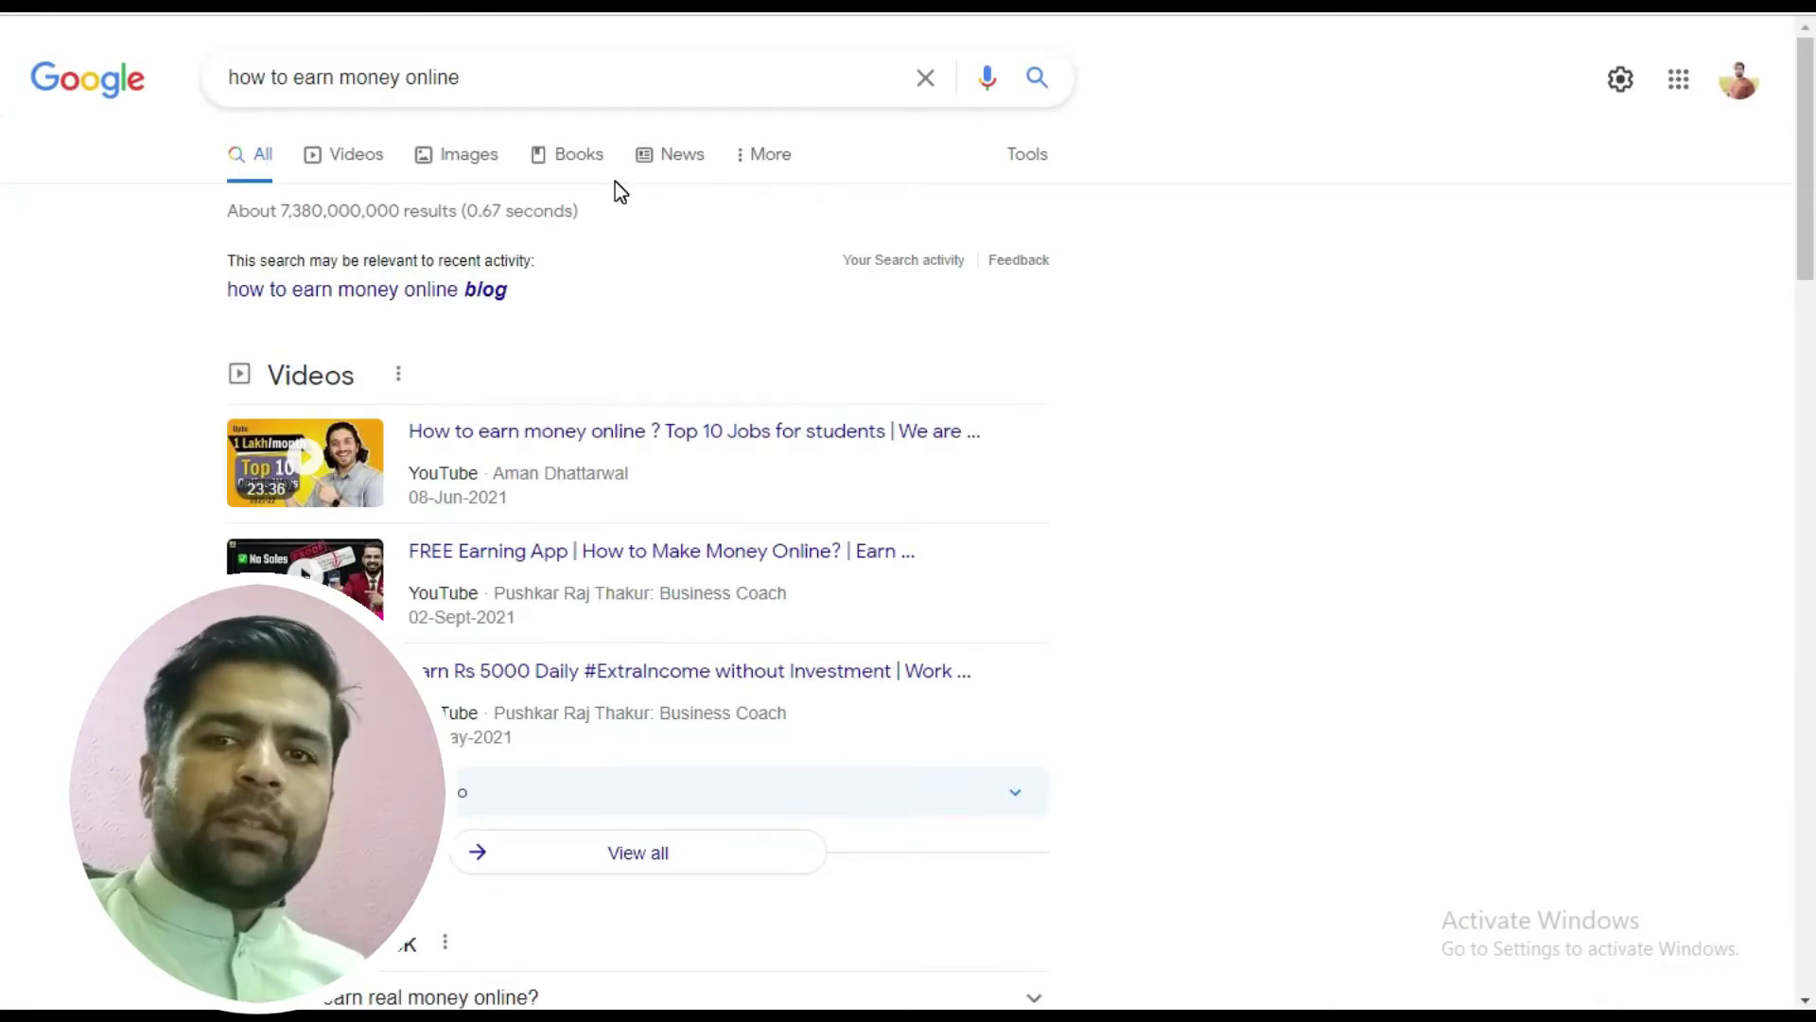
- Open the Save the Student result "40 easy ways to make money quickly" in a new tab and switch to it
{"action": "scroll", "coordinate": [516, 288], "scroll_direction": "down", "scroll_amount": 15}
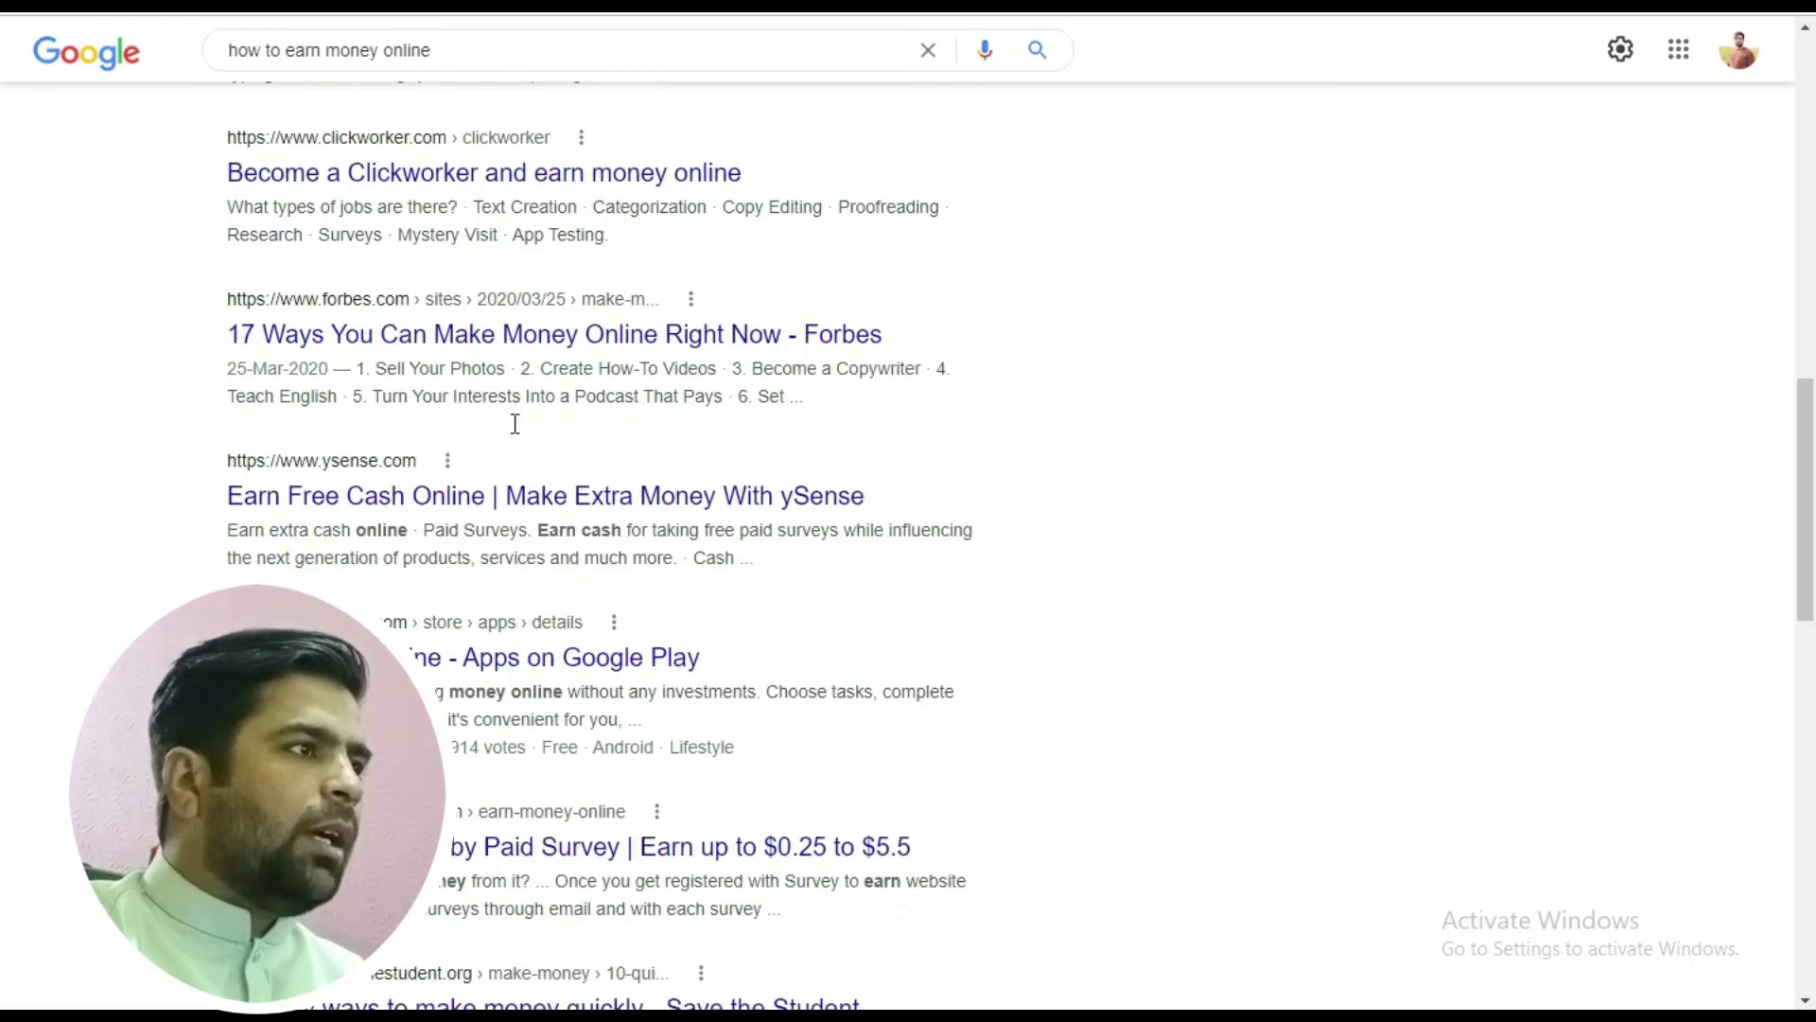
{"action": "scroll", "coordinate": [515, 424], "scroll_direction": "down", "scroll_amount": 6}
{"action": "right_click", "coordinate": [532, 404]}
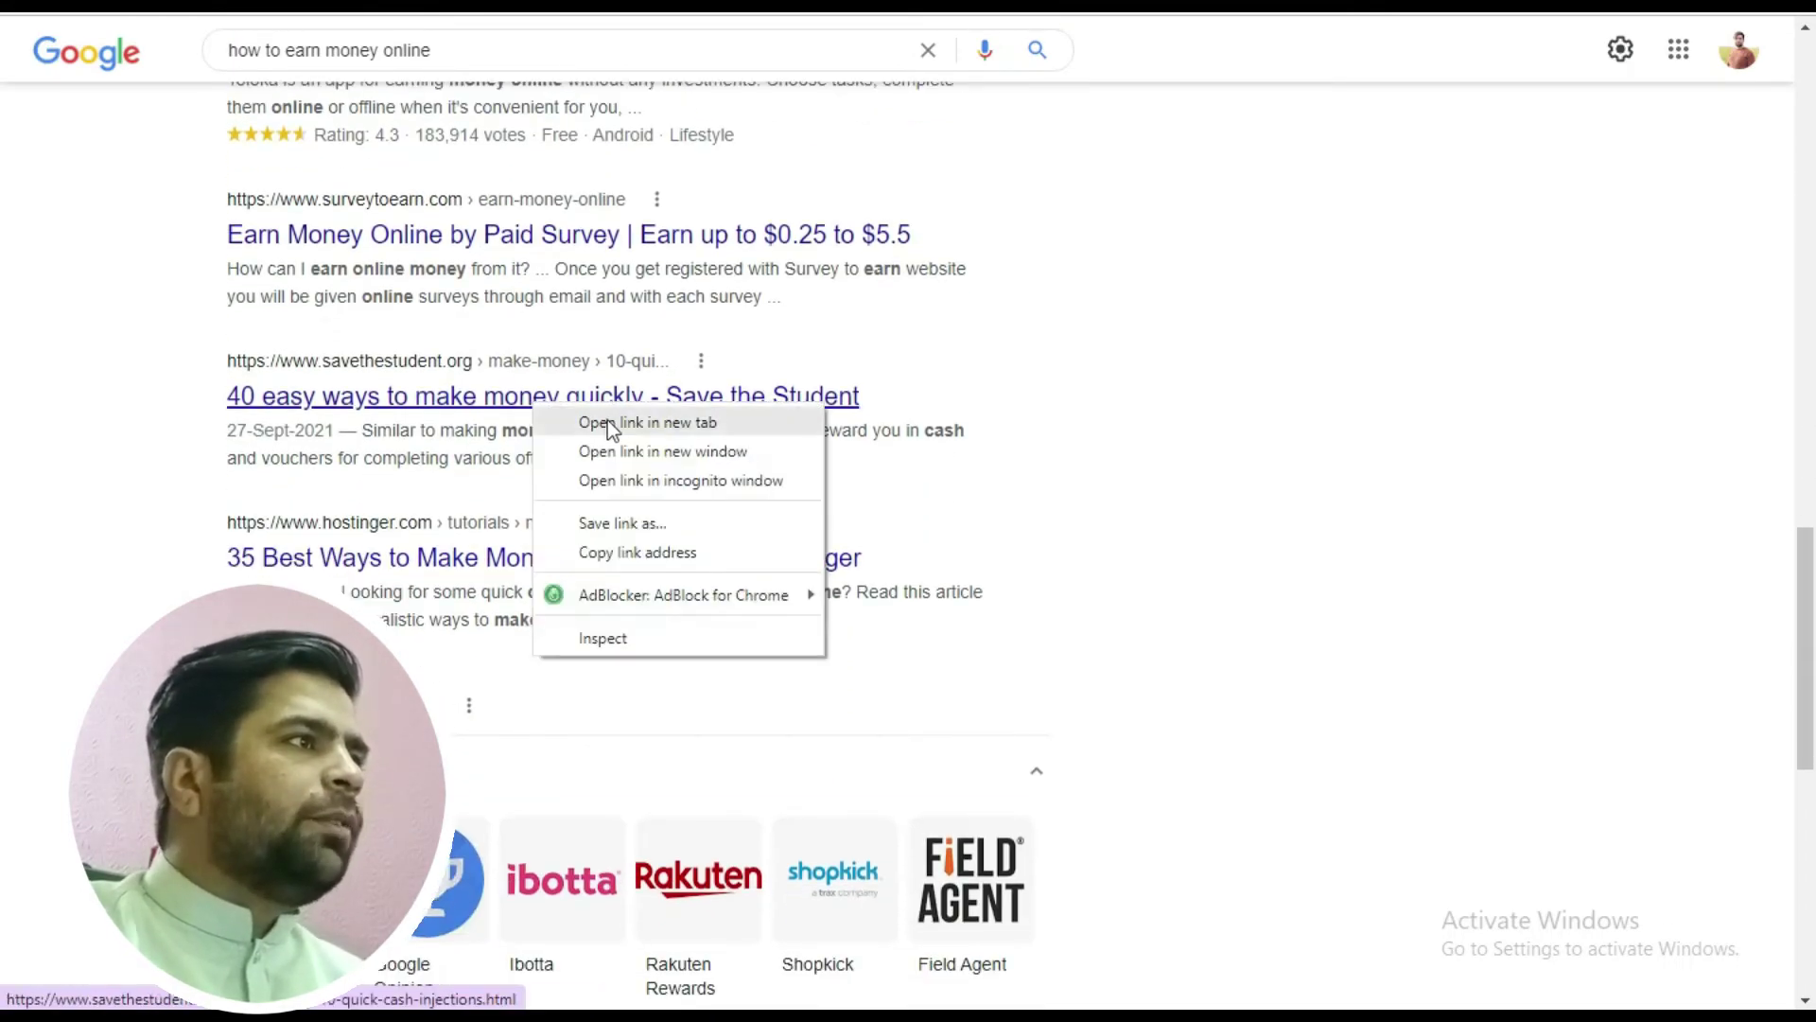
{"action": "left_click", "coordinate": [608, 422]}
{"action": "key", "text": "ctrl+Tab"}
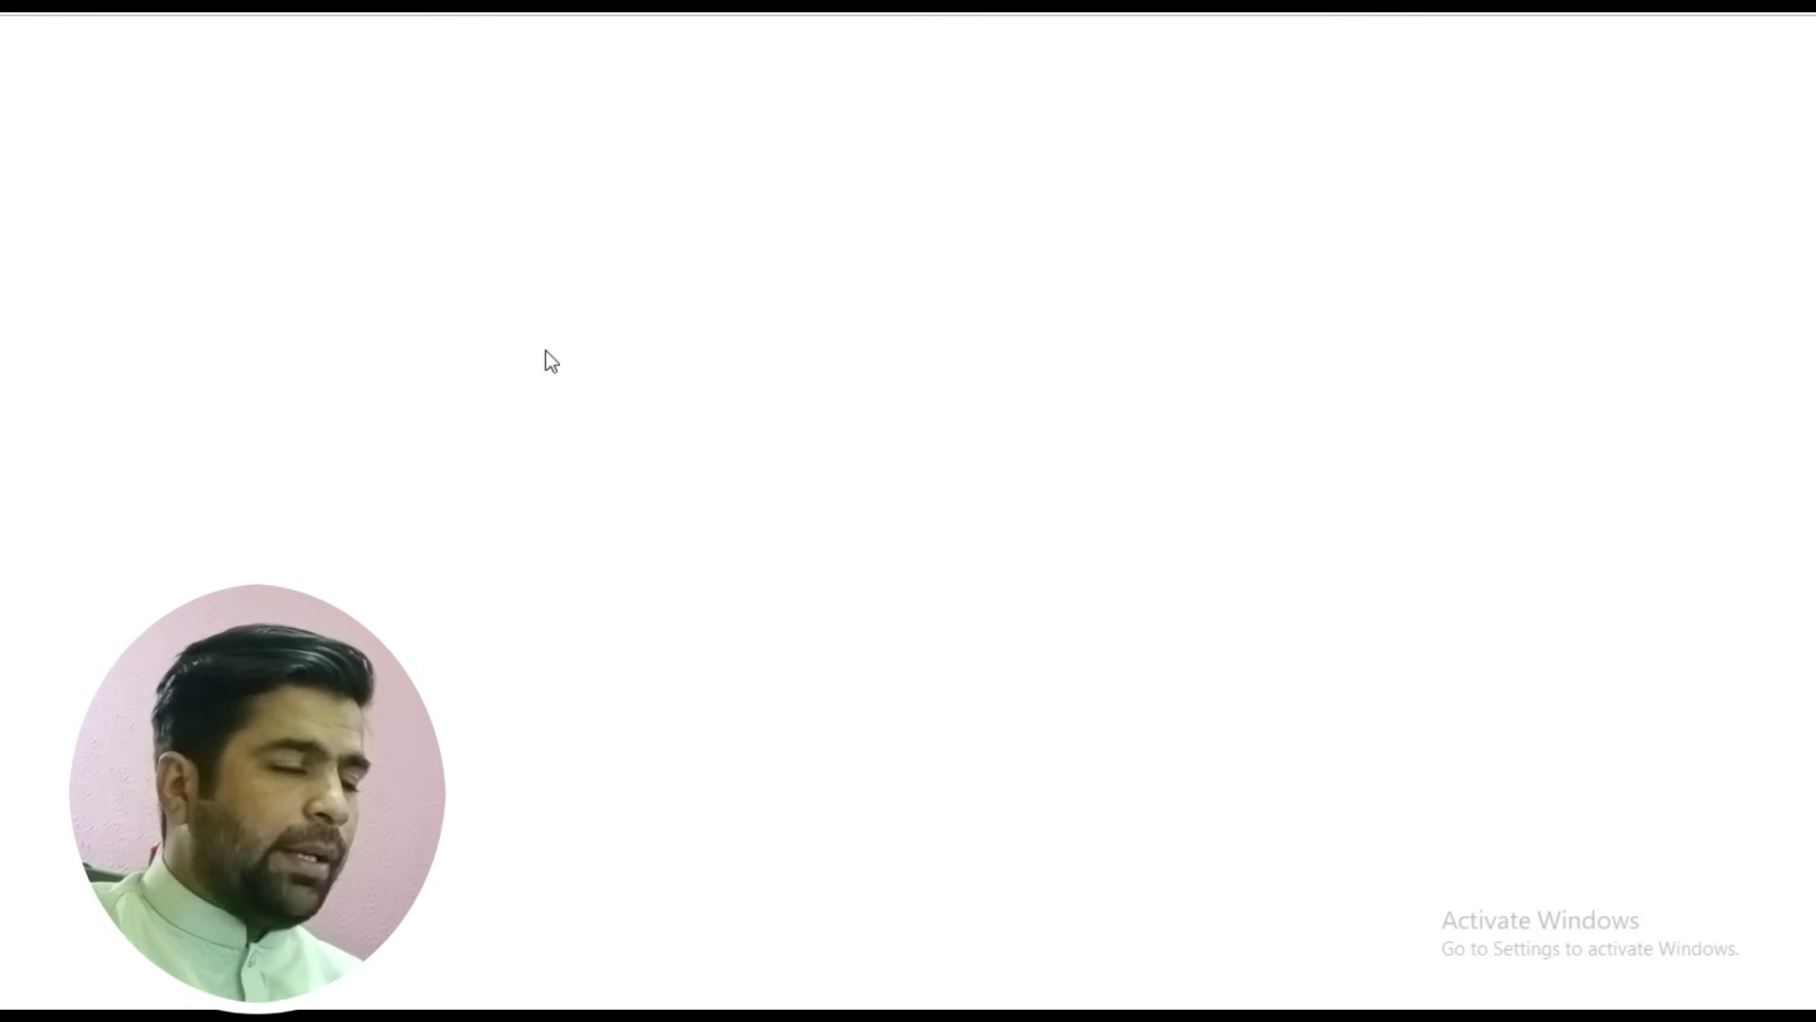
- Read through the article's money-making methods as far as the Online market trading section
{"action": "scroll", "coordinate": [462, 464], "scroll_direction": "down", "scroll_amount": 10}
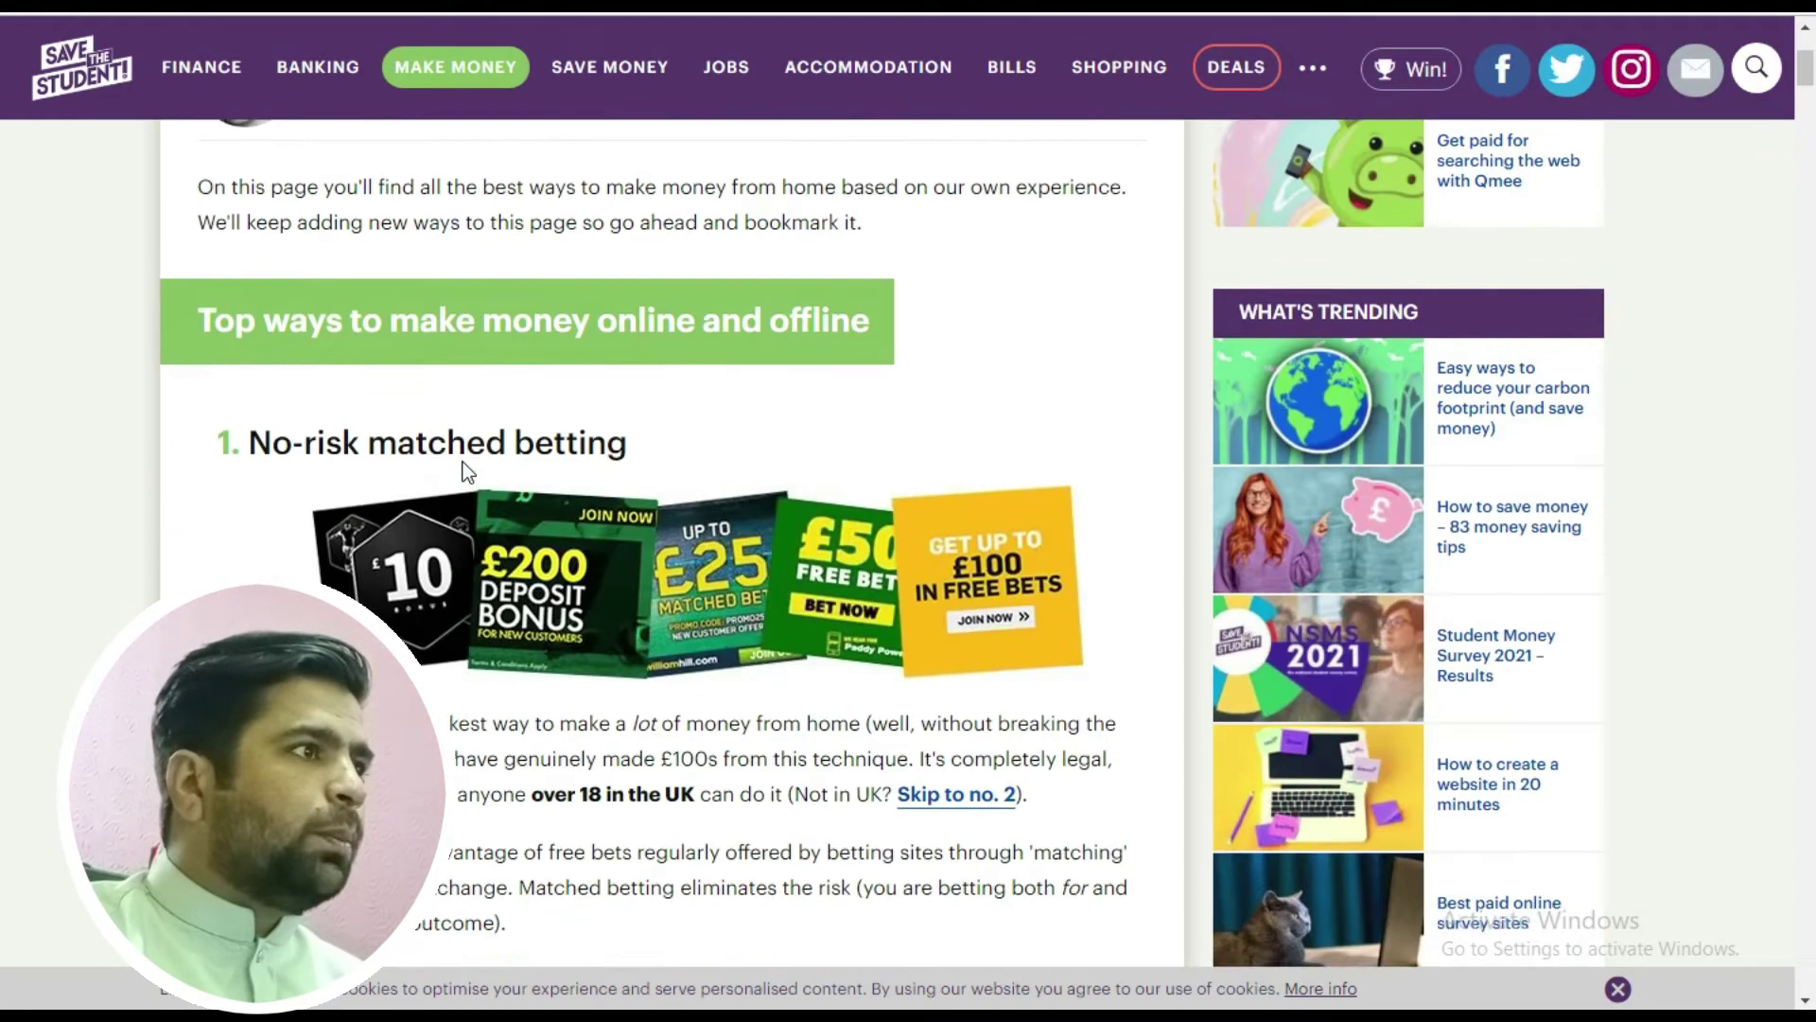
{"action": "scroll", "coordinate": [462, 466], "scroll_direction": "down", "scroll_amount": 15}
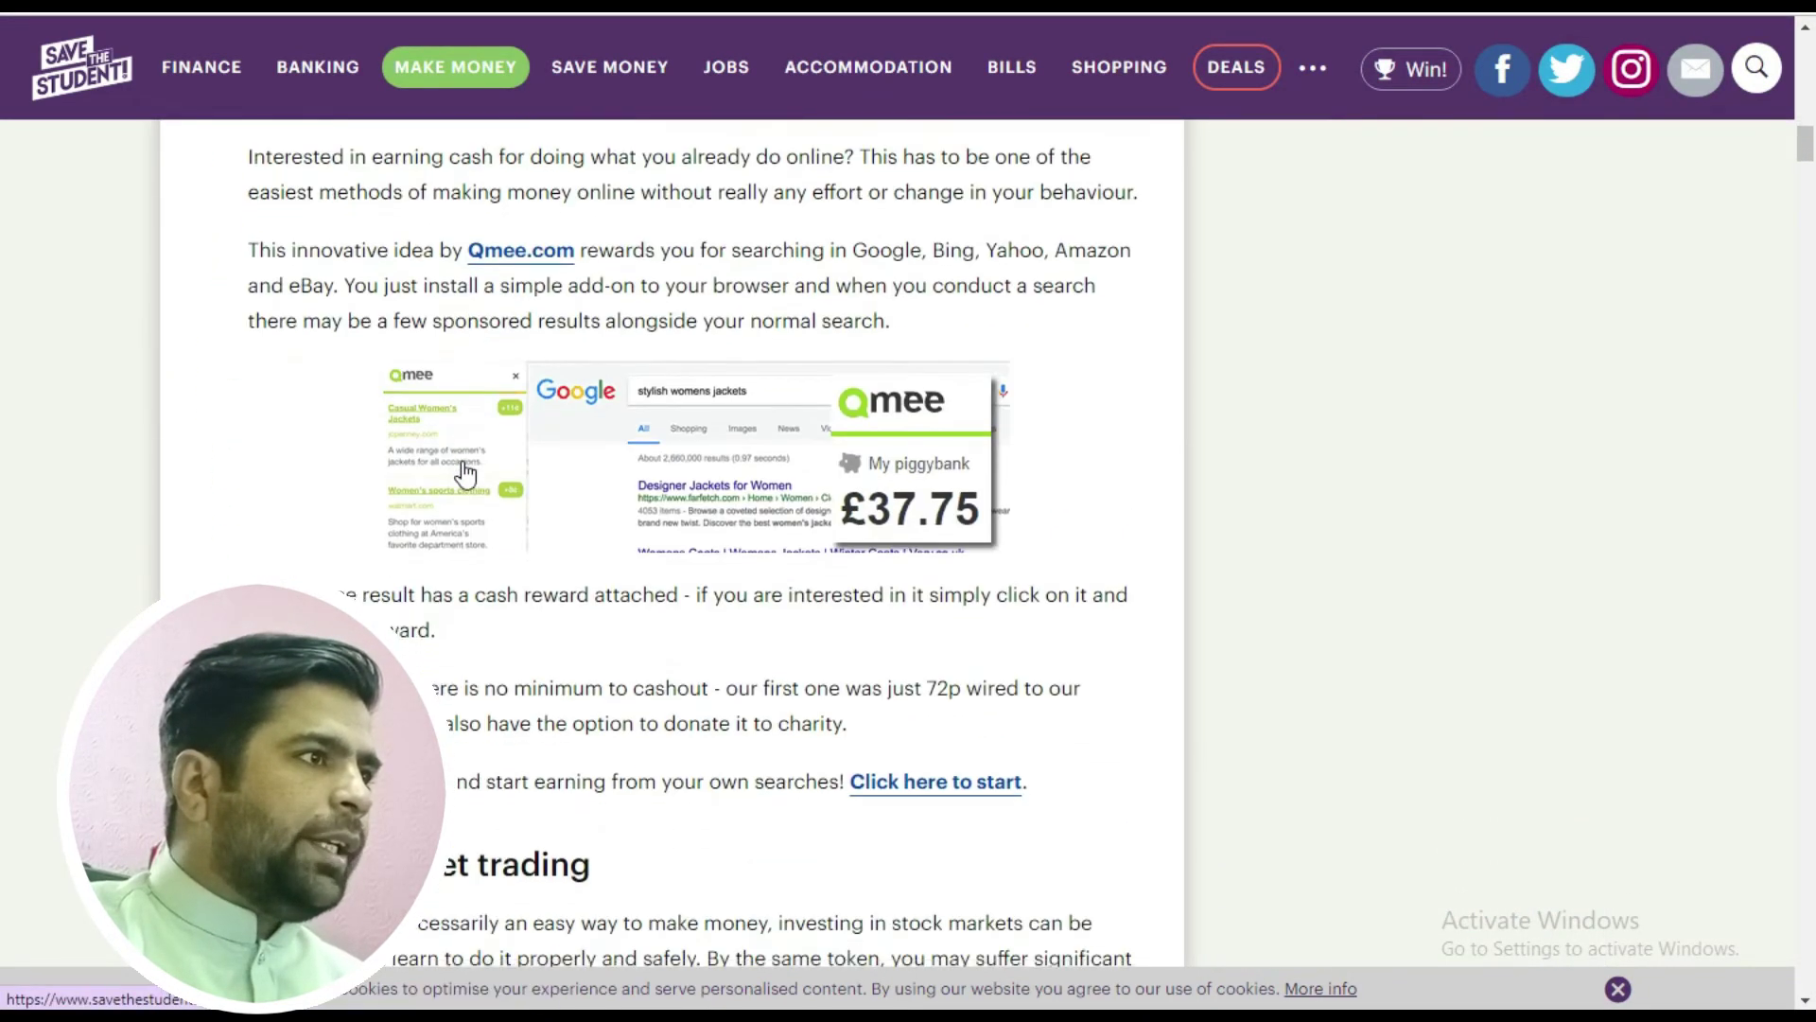
{"action": "scroll", "coordinate": [463, 469], "scroll_direction": "down", "scroll_amount": 7}
{"action": "scroll", "coordinate": [463, 469], "scroll_direction": "up", "scroll_amount": 12}
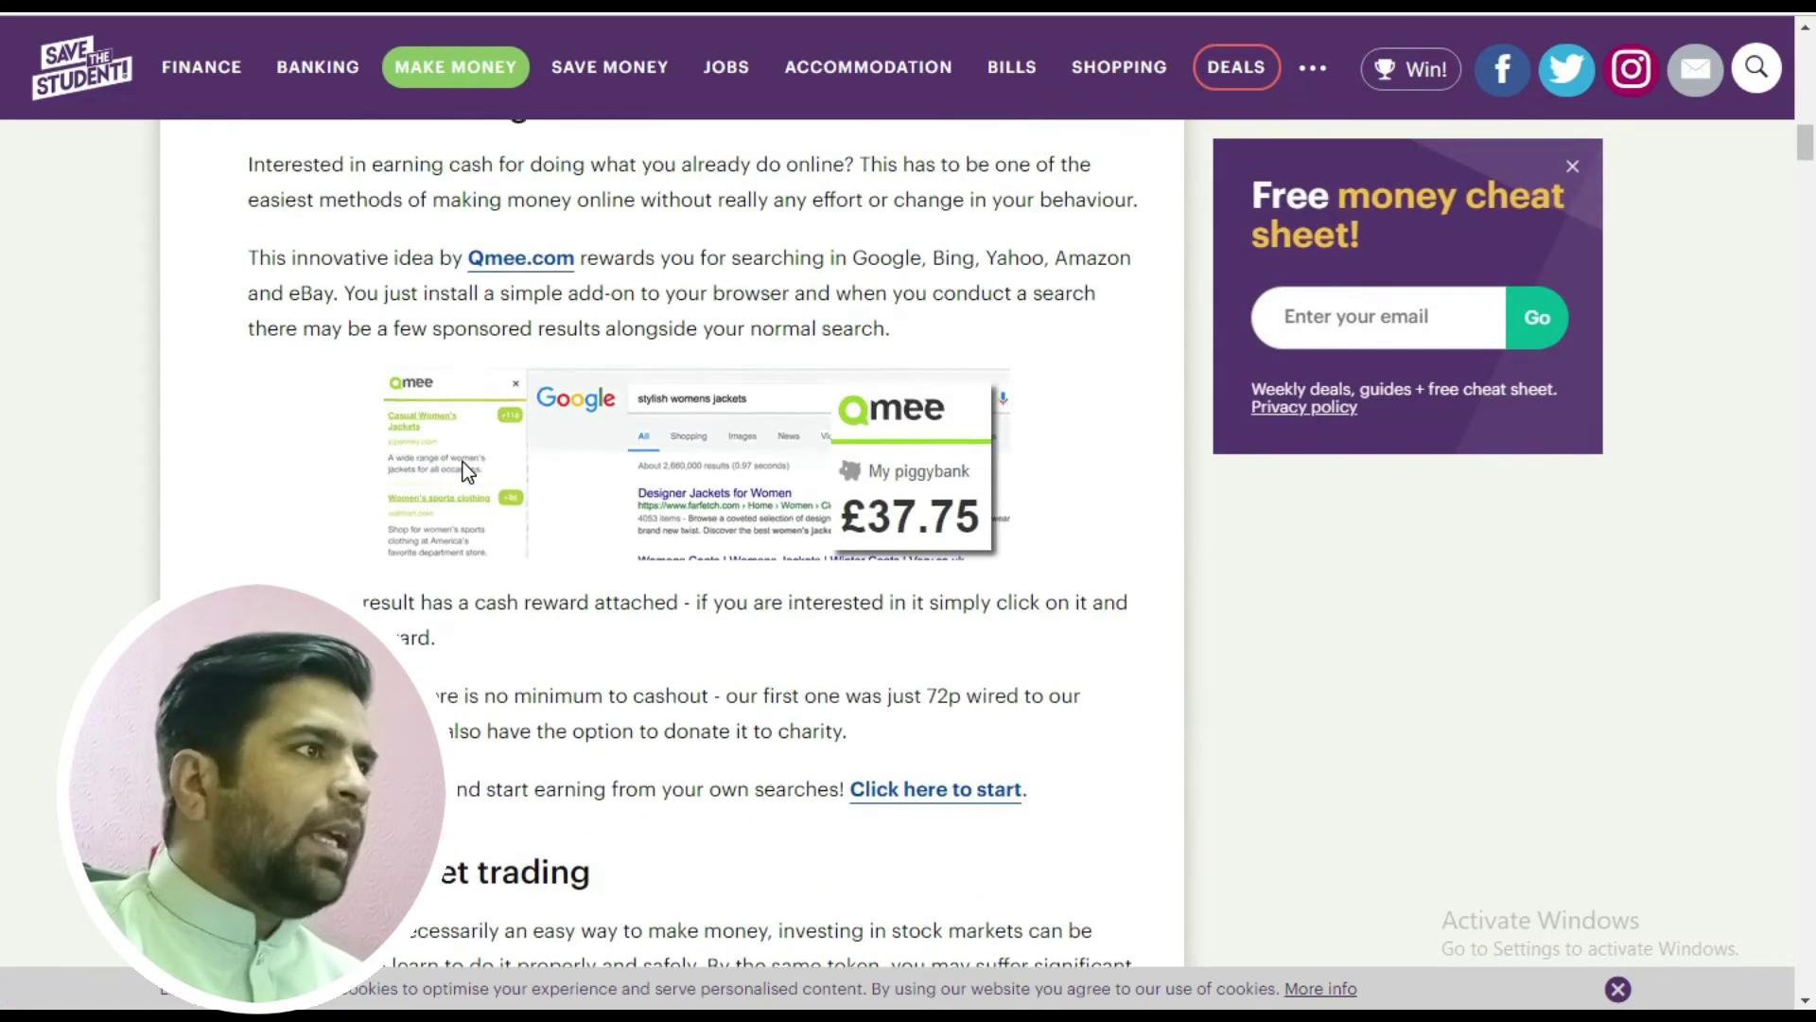
{"action": "scroll", "coordinate": [463, 469], "scroll_direction": "down", "scroll_amount": 5}
{"action": "scroll", "coordinate": [463, 470], "scroll_direction": "down", "scroll_amount": 4}
{"action": "scroll", "coordinate": [422, 452], "scroll_direction": "up", "scroll_amount": 1}
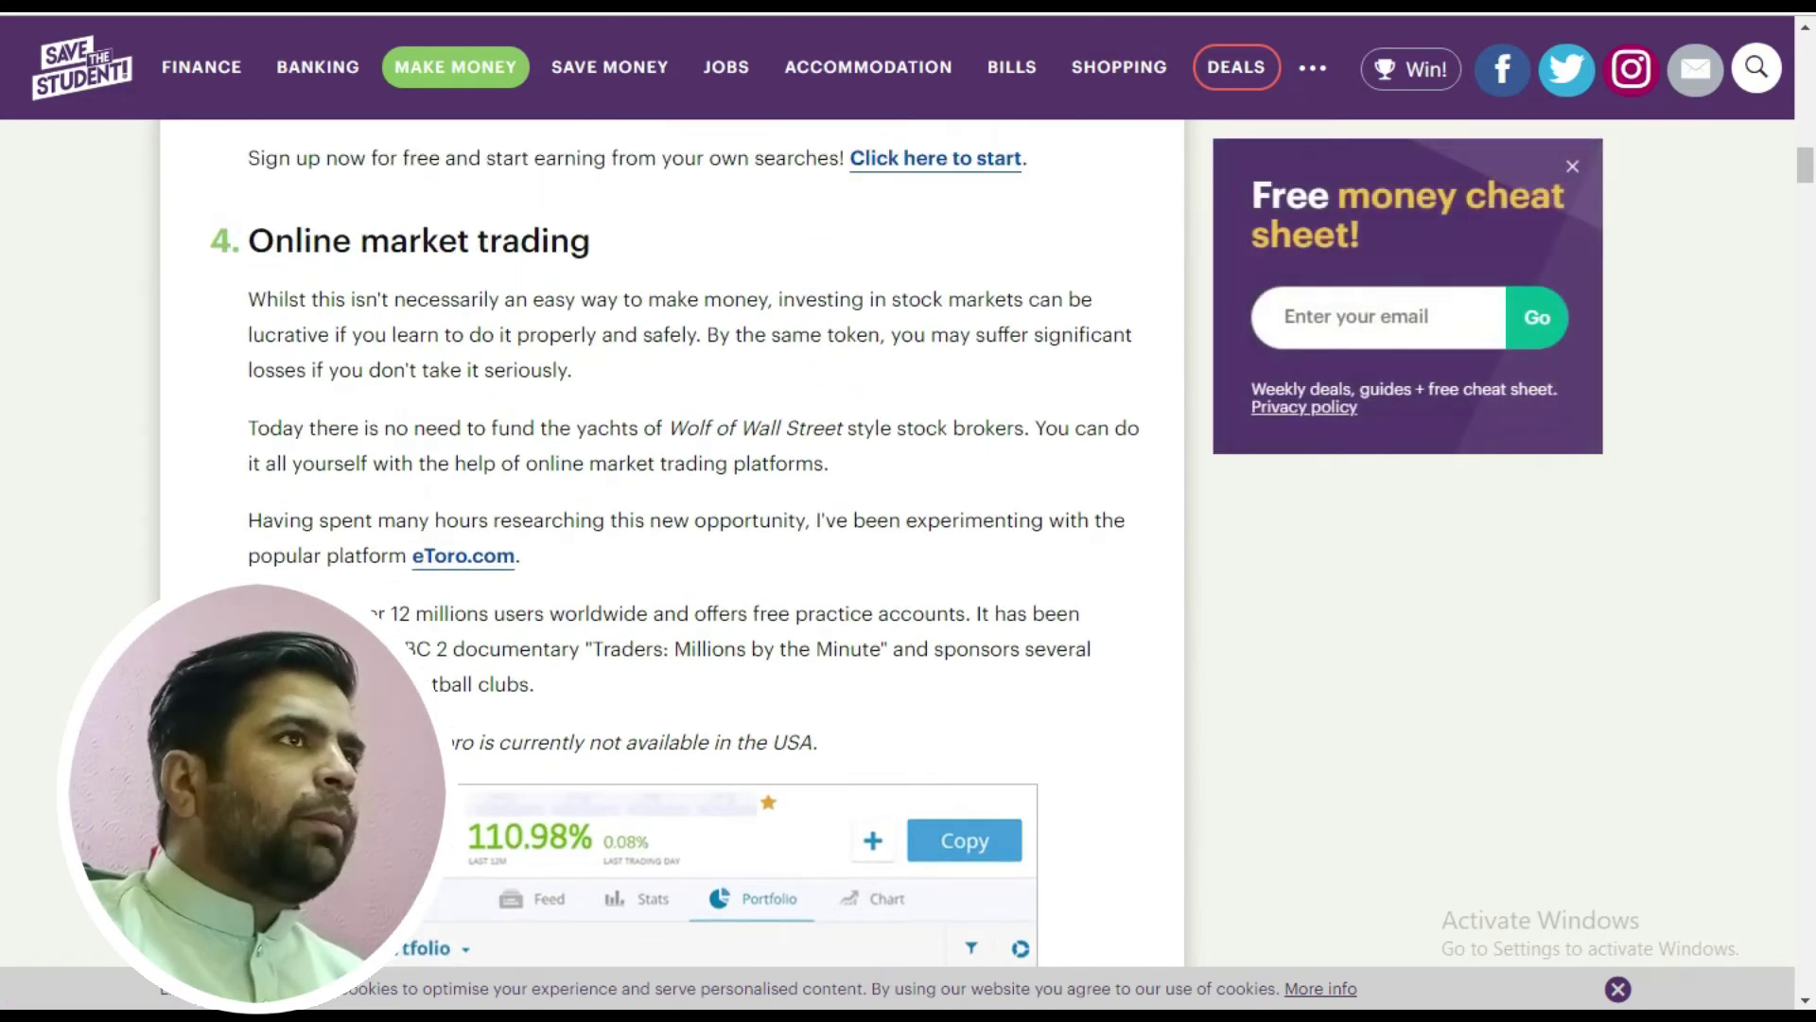
- Open the Paraphrasing Tool in a new tab, and copy the first four paragraphs of the article's Online market trading section
{"action": "key", "text": "ctrl+t"}
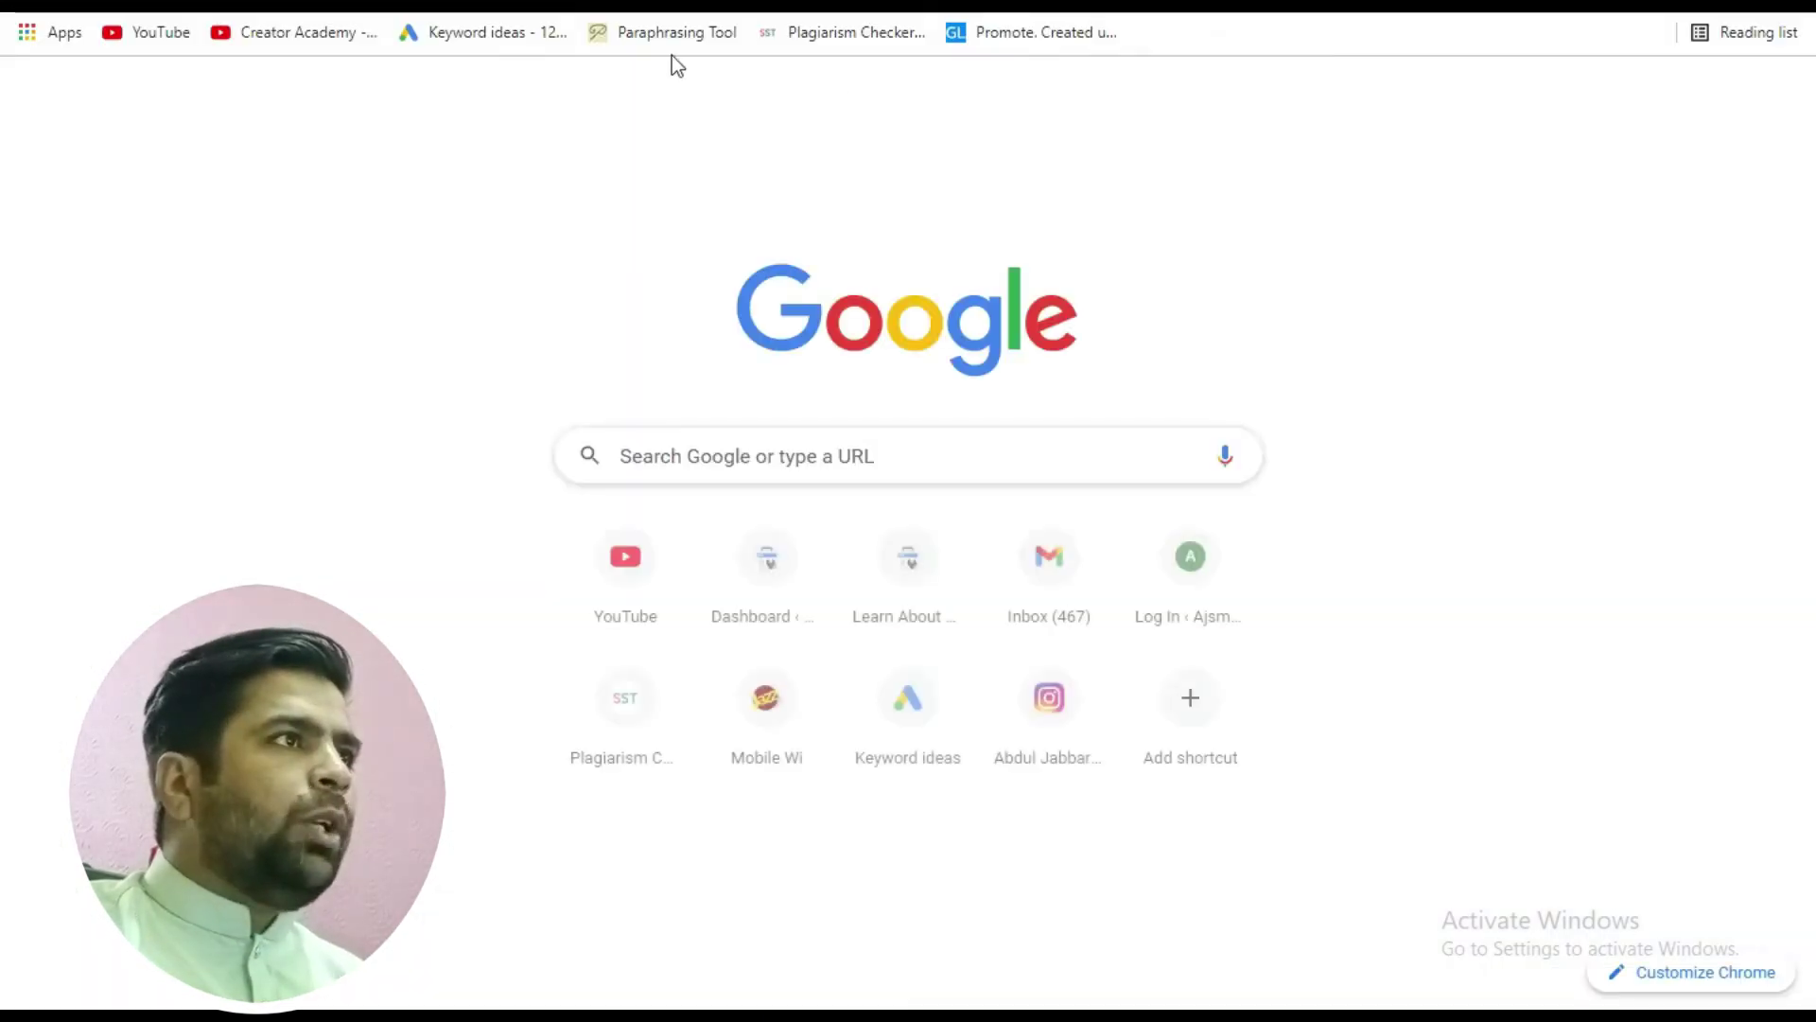
{"action": "left_click", "coordinate": [660, 32]}
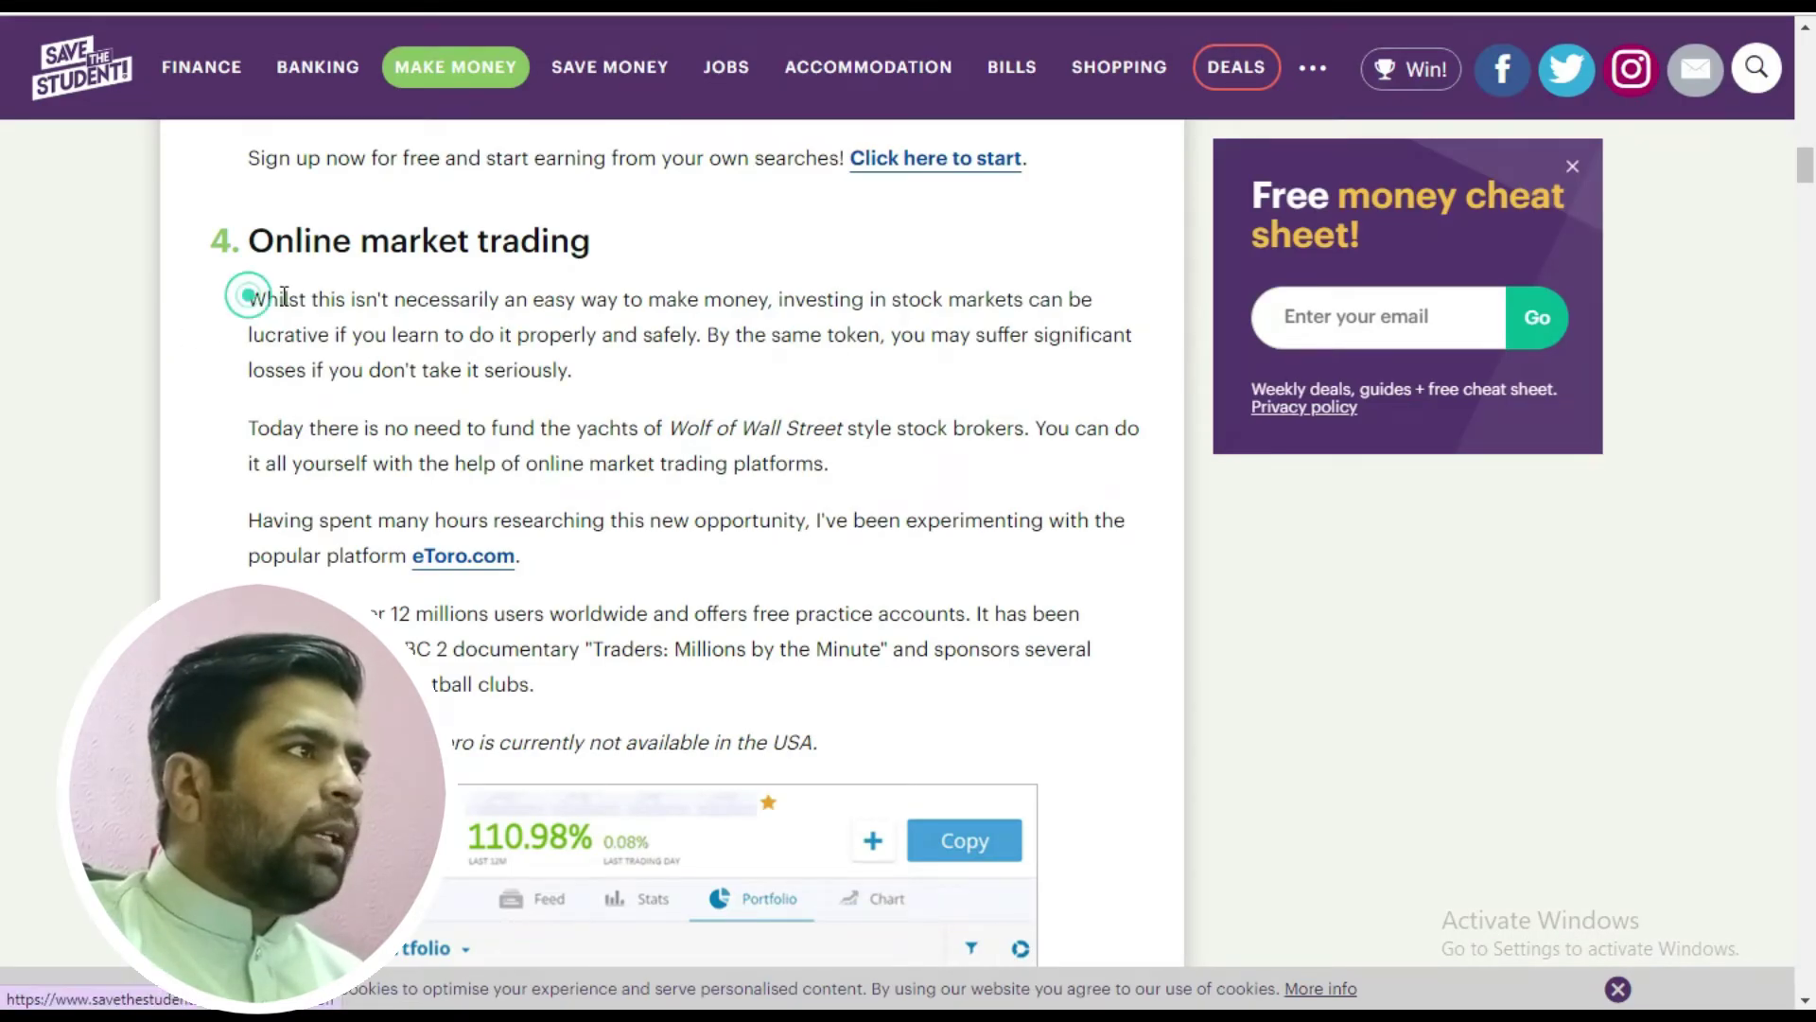
{"action": "left_click_drag", "start_coordinate": [249, 301], "coordinate": [756, 691]}
{"action": "right_click", "coordinate": [694, 648]}
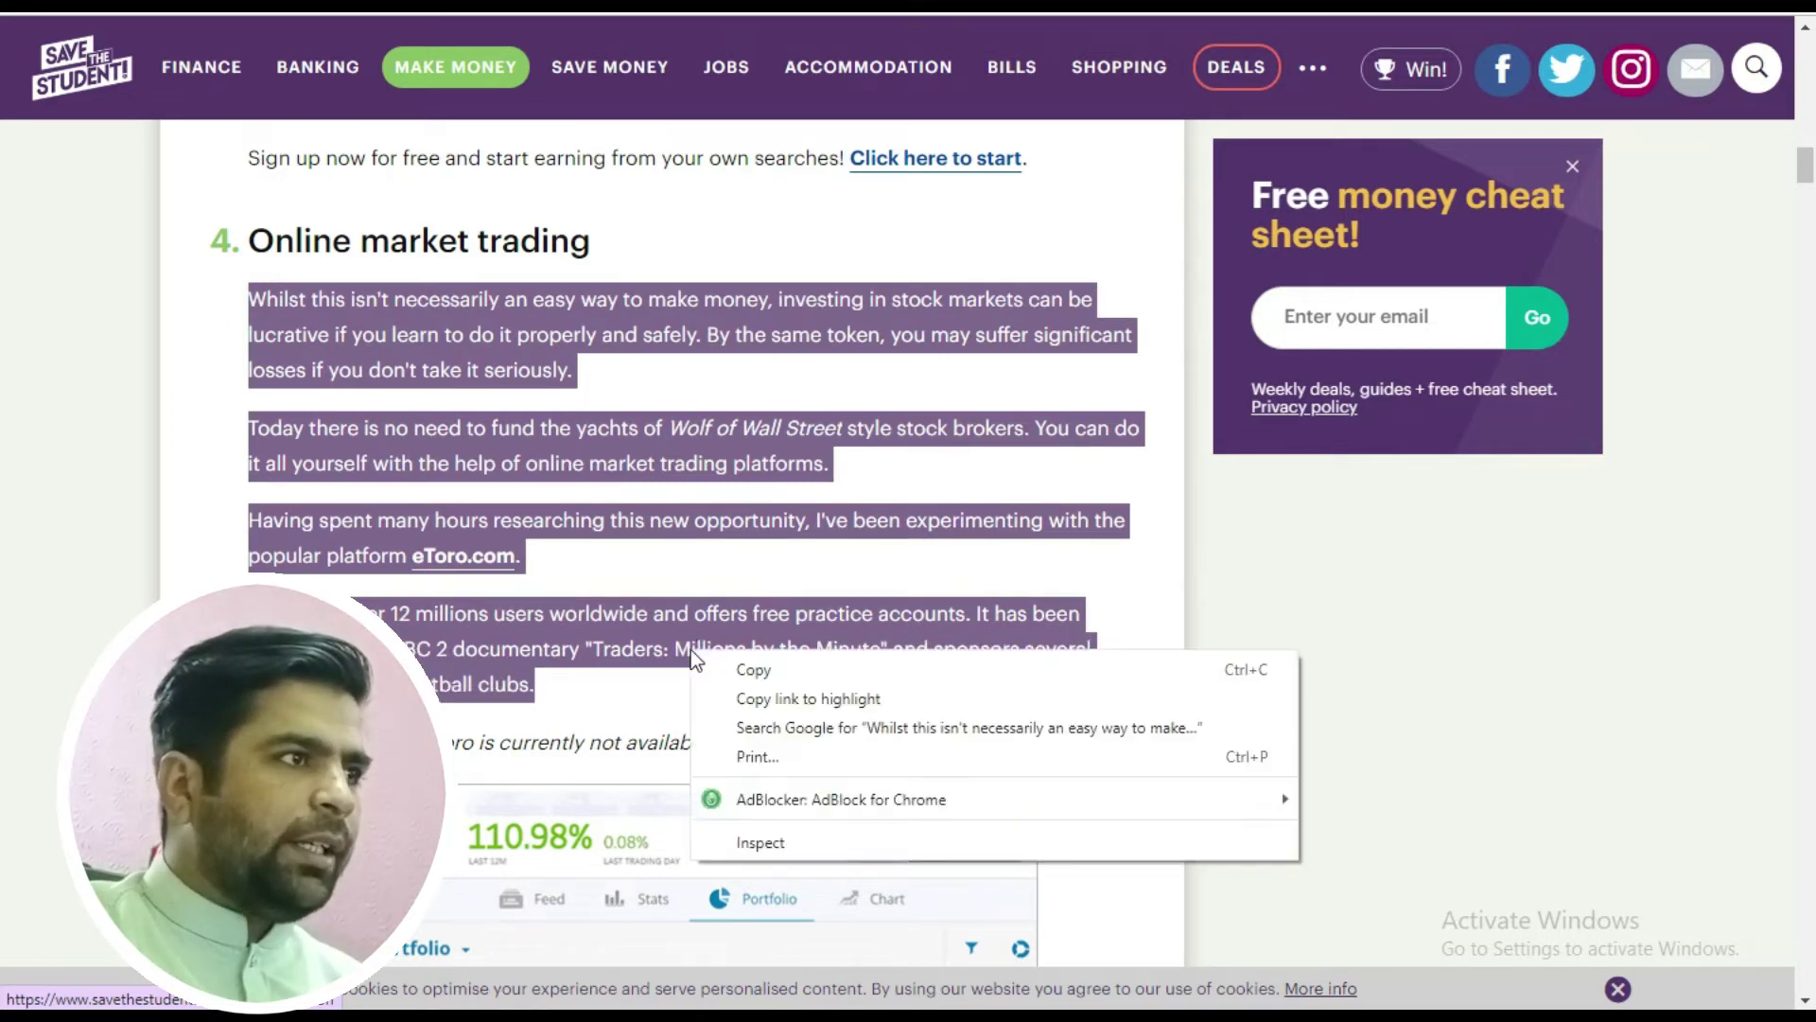
{"action": "left_click", "coordinate": [743, 668]}
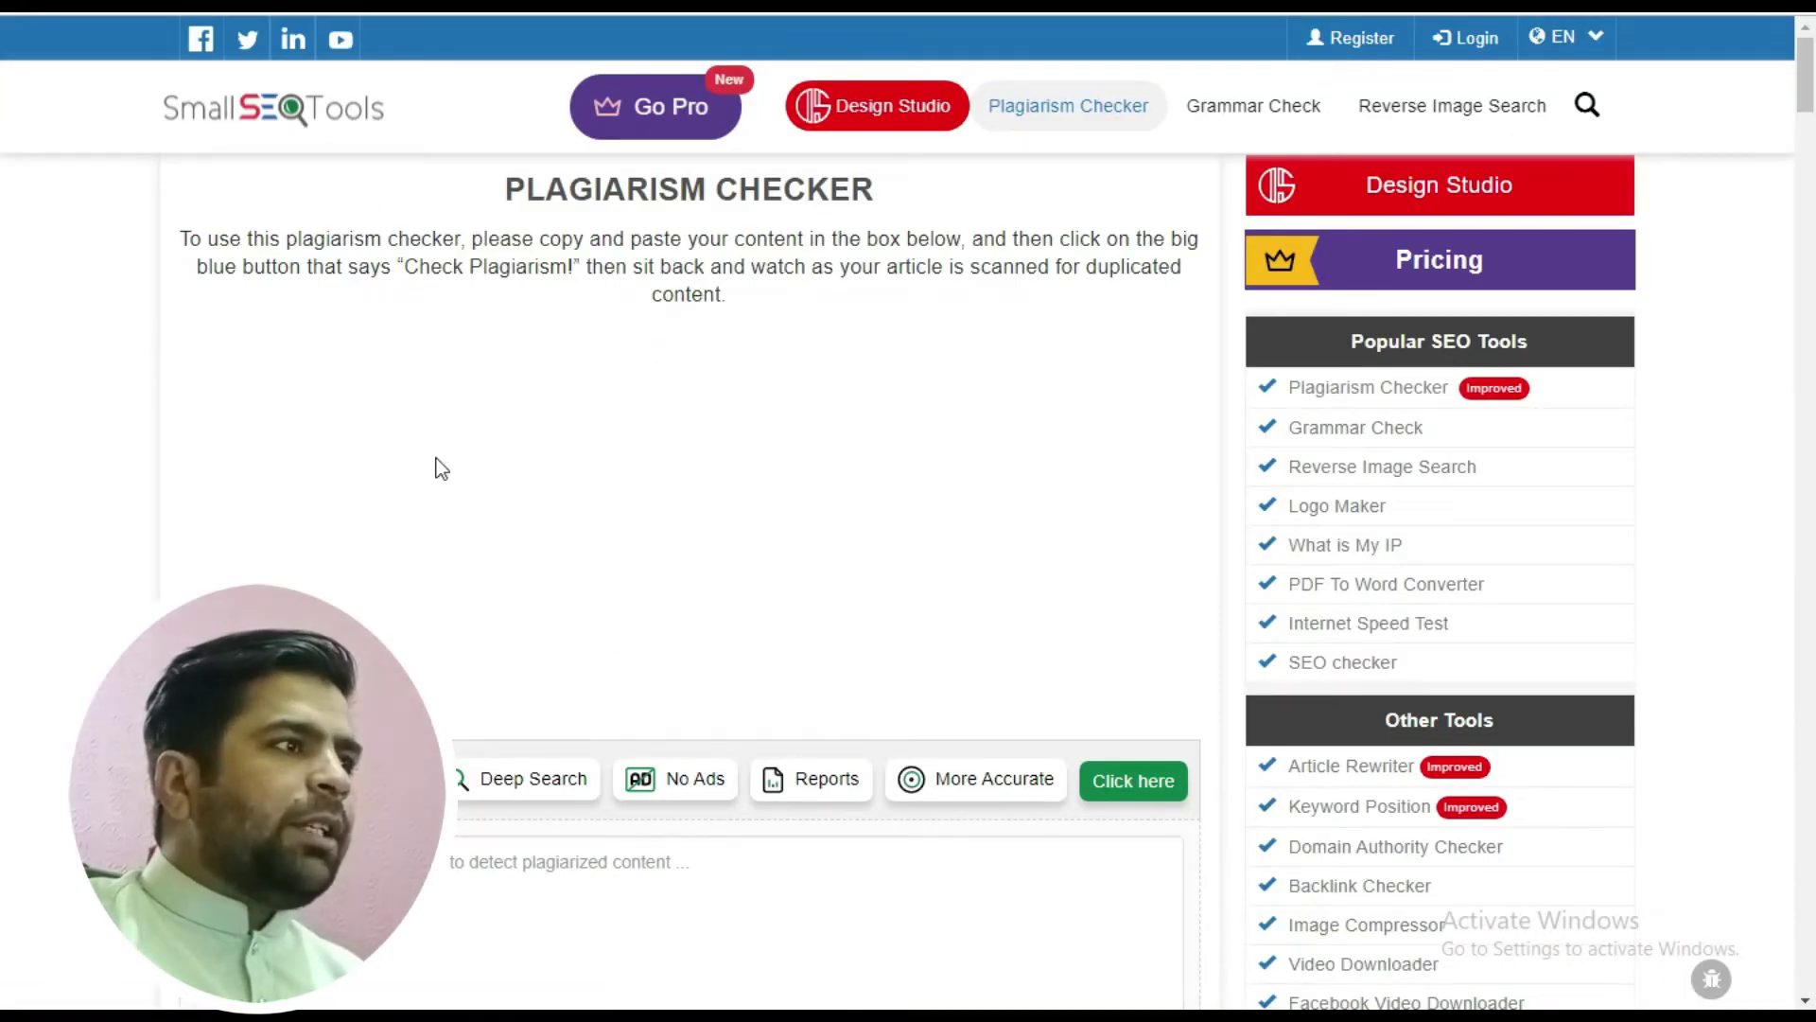
- Paste the copied Online market trading paragraphs into the SmallSEOTools Plagiarism Checker's text box
{"action": "scroll", "coordinate": [807, 811], "scroll_direction": "down", "scroll_amount": 4}
{"action": "left_click", "coordinate": [438, 488]}
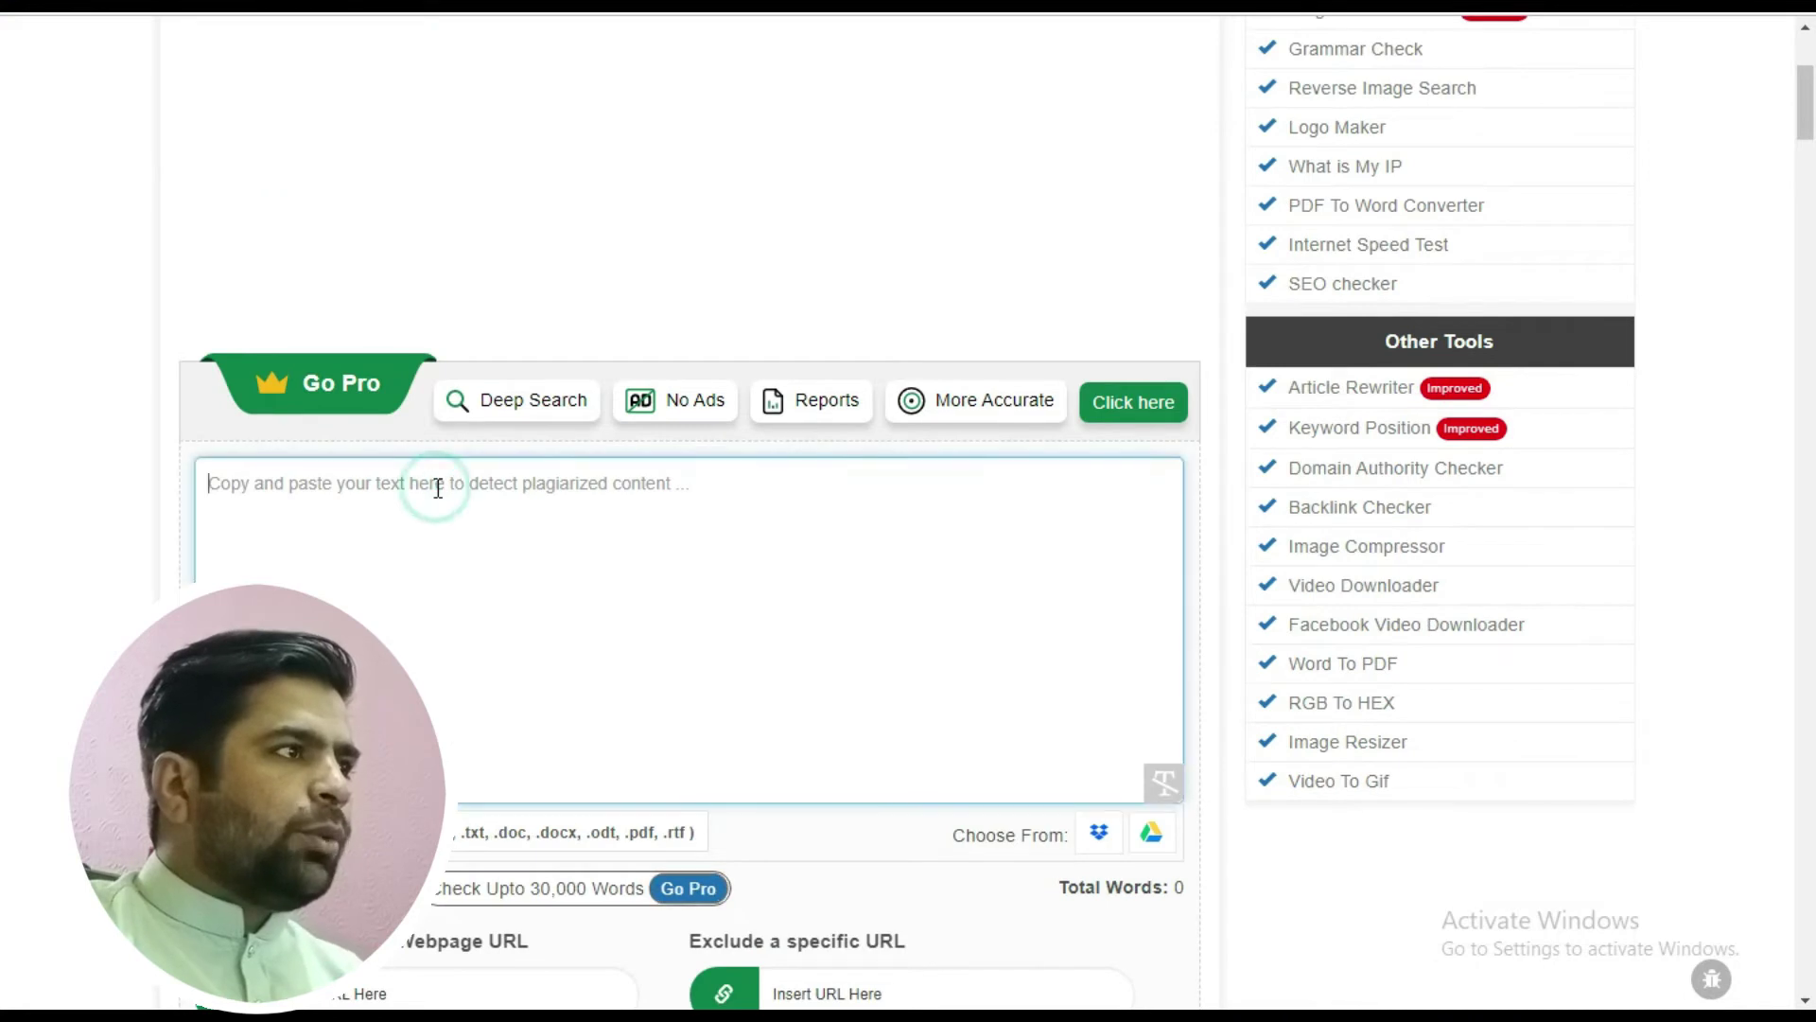
{"action": "key", "text": "ctrl+v"}
- Complete the "I'm not a robot" verification and run the plagiarism check on the pasted text
{"action": "scroll", "coordinate": [797, 624], "scroll_direction": "down", "scroll_amount": 8}
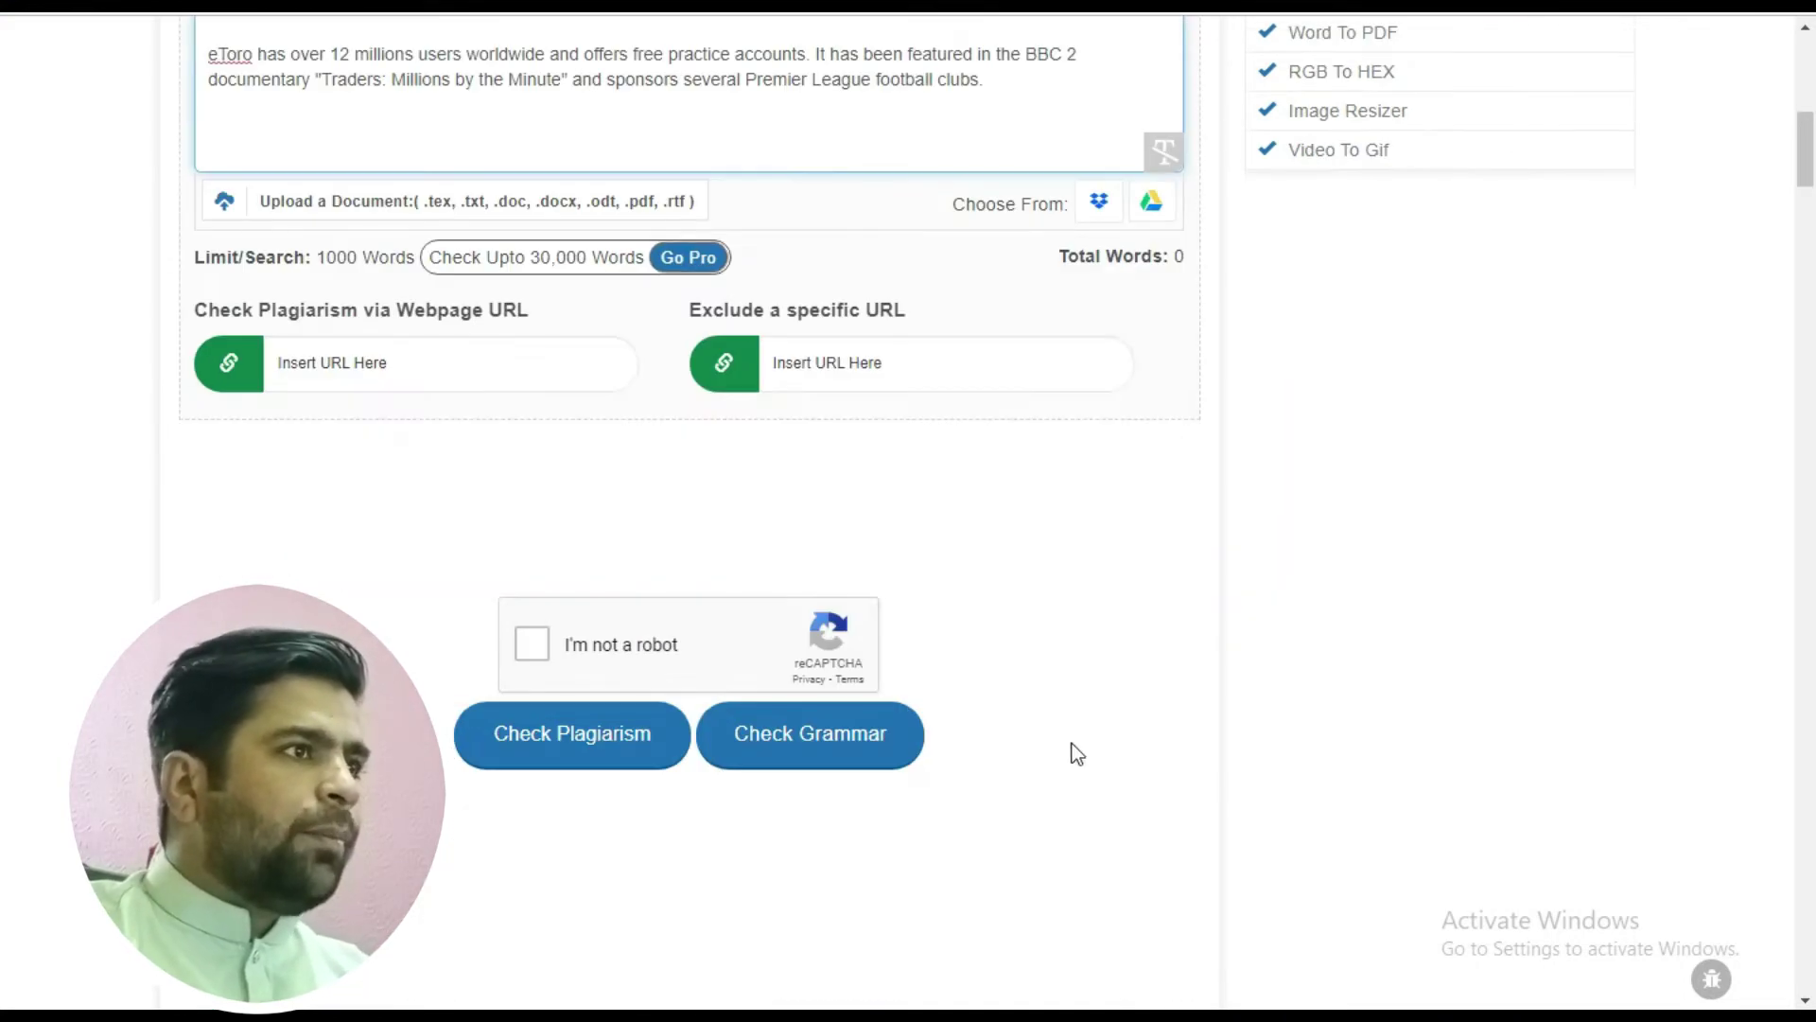
{"action": "left_click", "coordinate": [537, 526]}
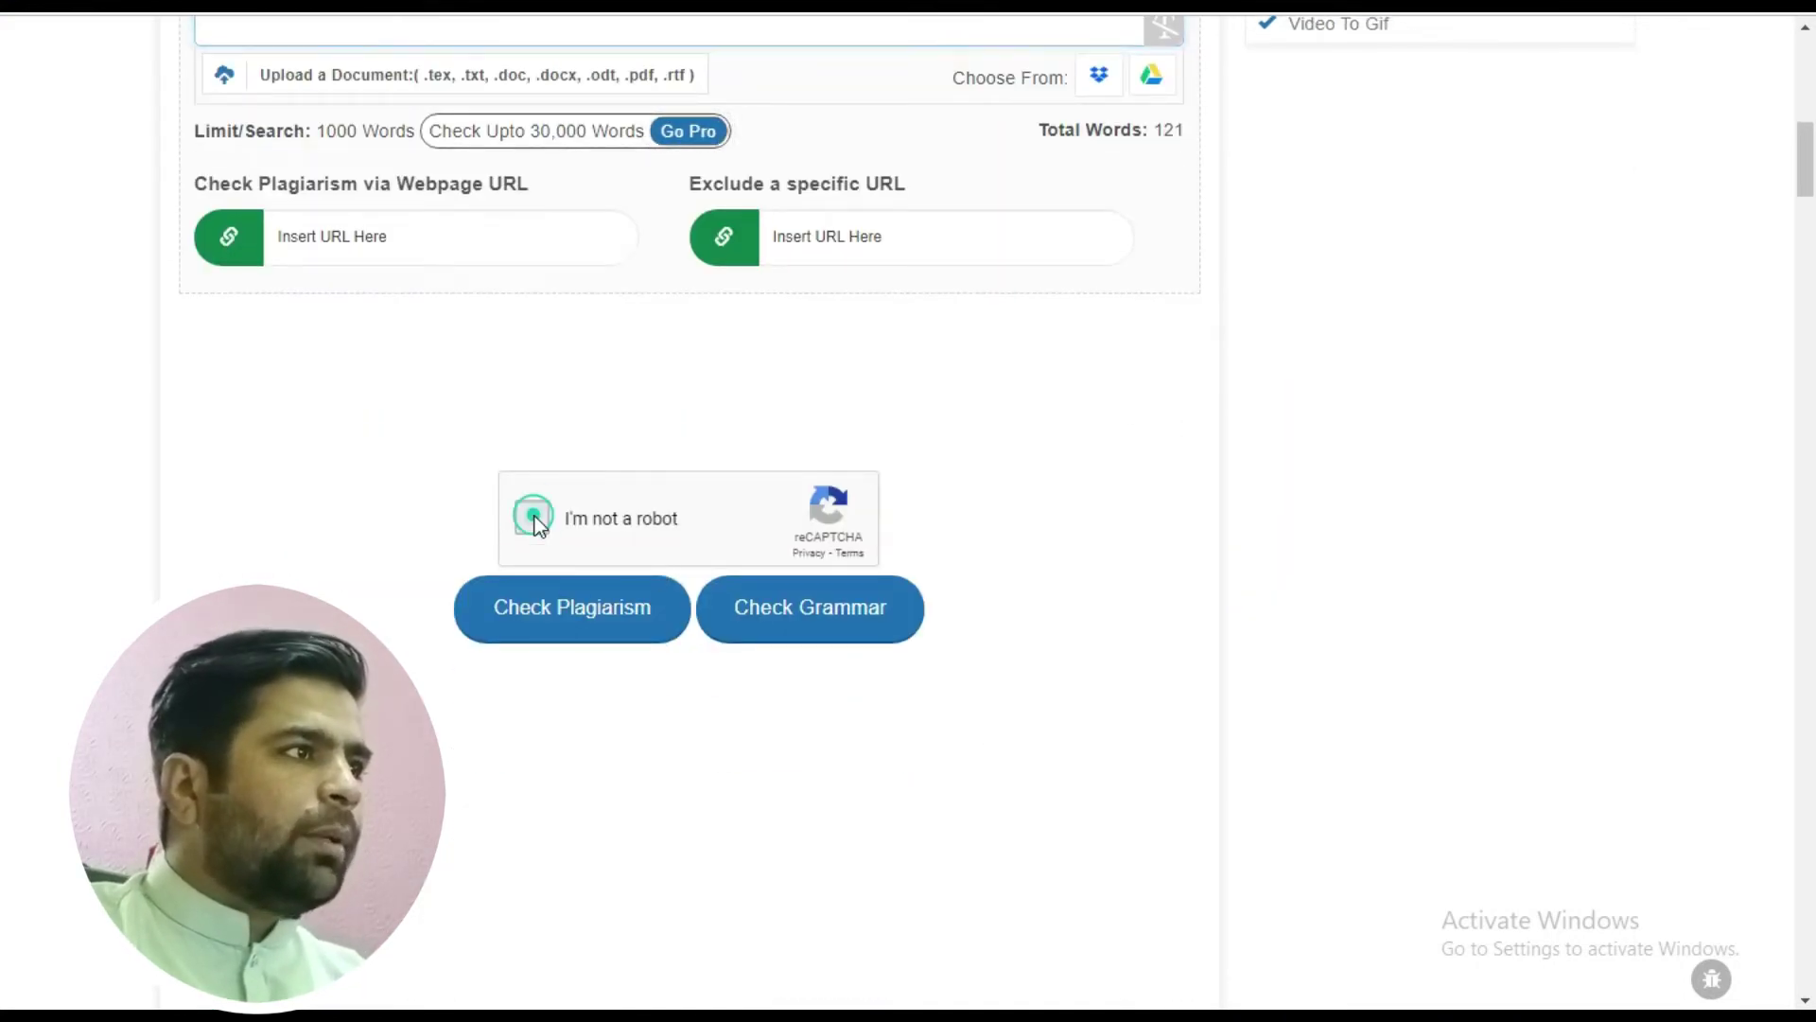
{"action": "left_click", "coordinate": [573, 624]}
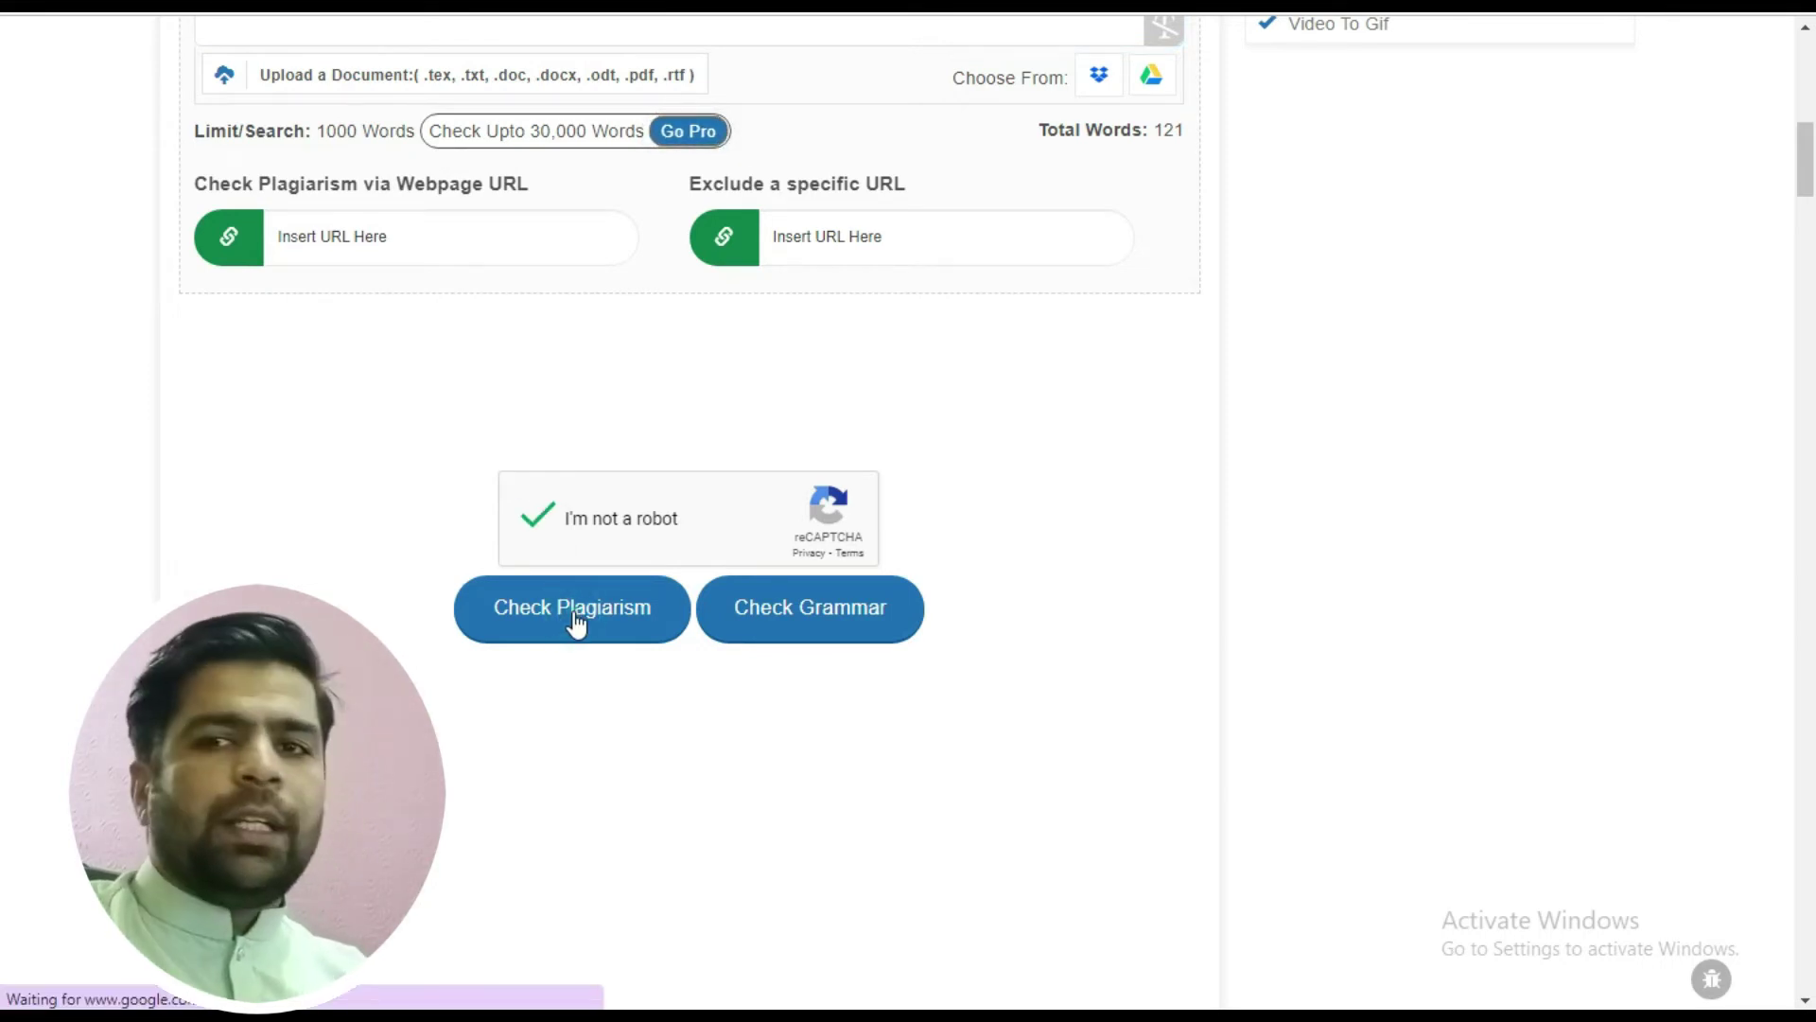
{"action": "left_click", "coordinate": [572, 609]}
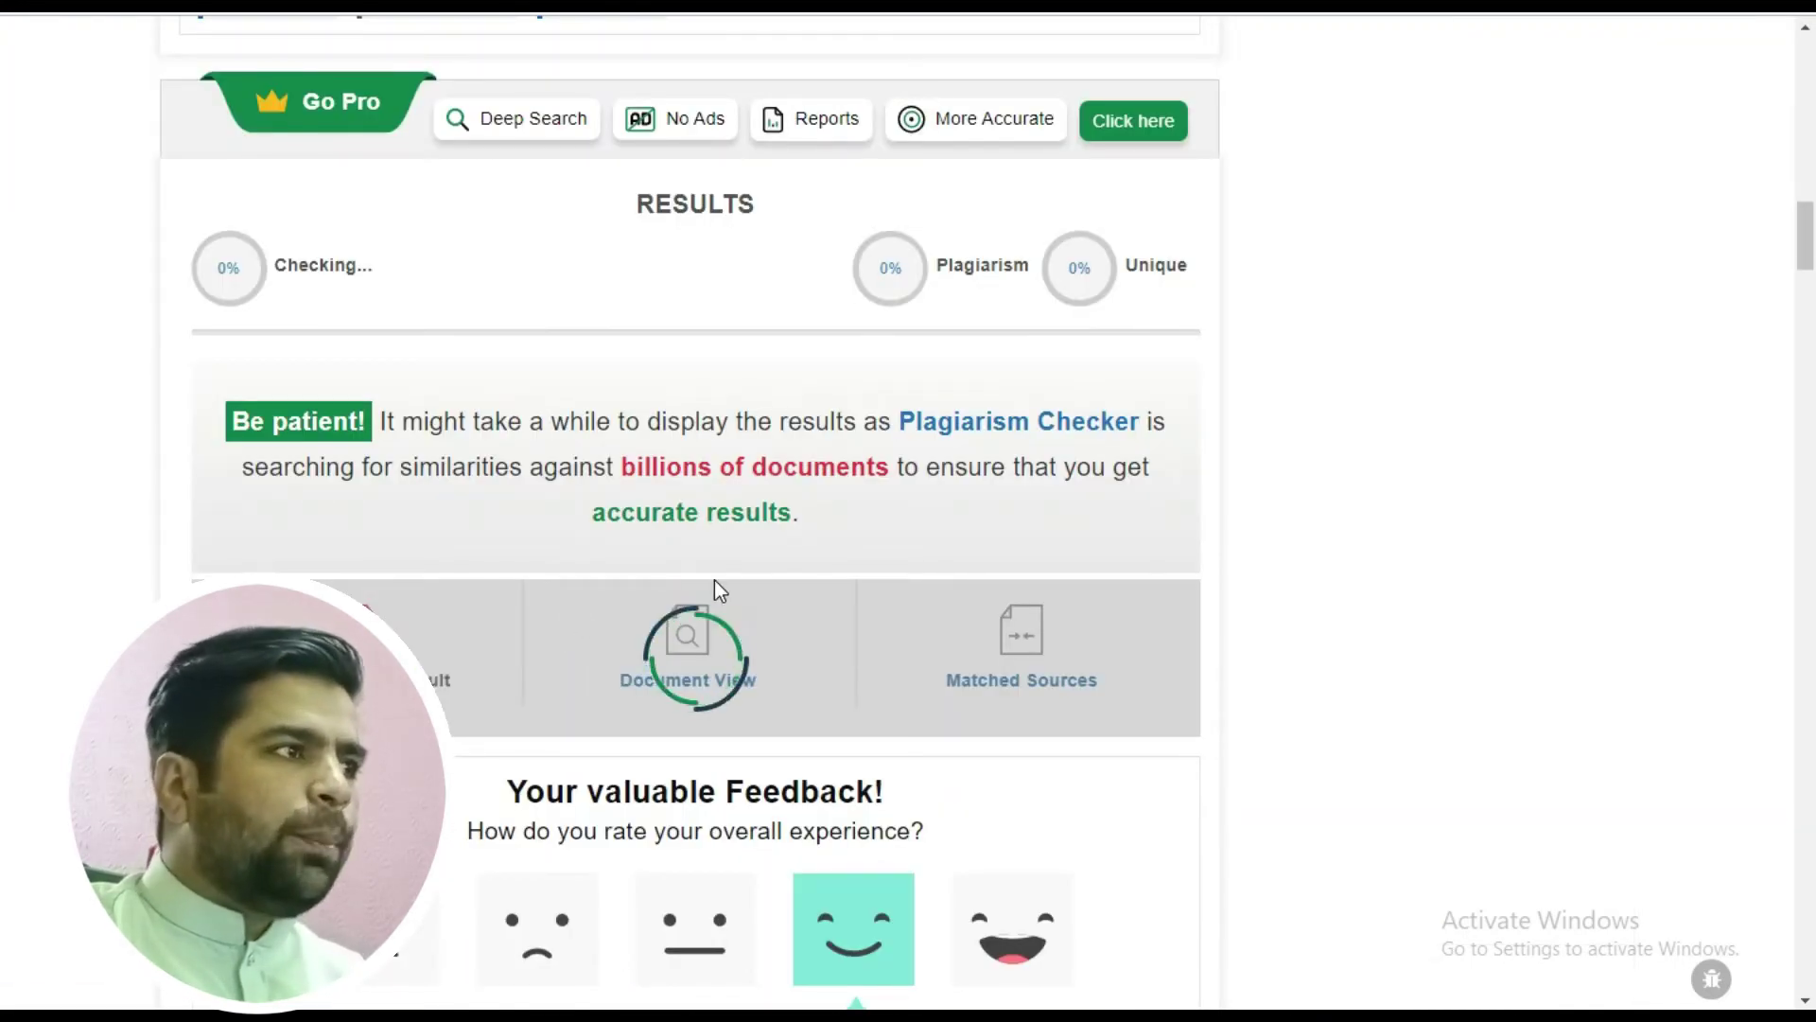
- Examine the plagiarism check's progress, its plagiarism and unique percentages, and the sentence-wise results
{"action": "scroll", "coordinate": [719, 585], "scroll_direction": "up", "scroll_amount": 4}
{"action": "scroll", "coordinate": [719, 606], "scroll_direction": "down", "scroll_amount": 4}
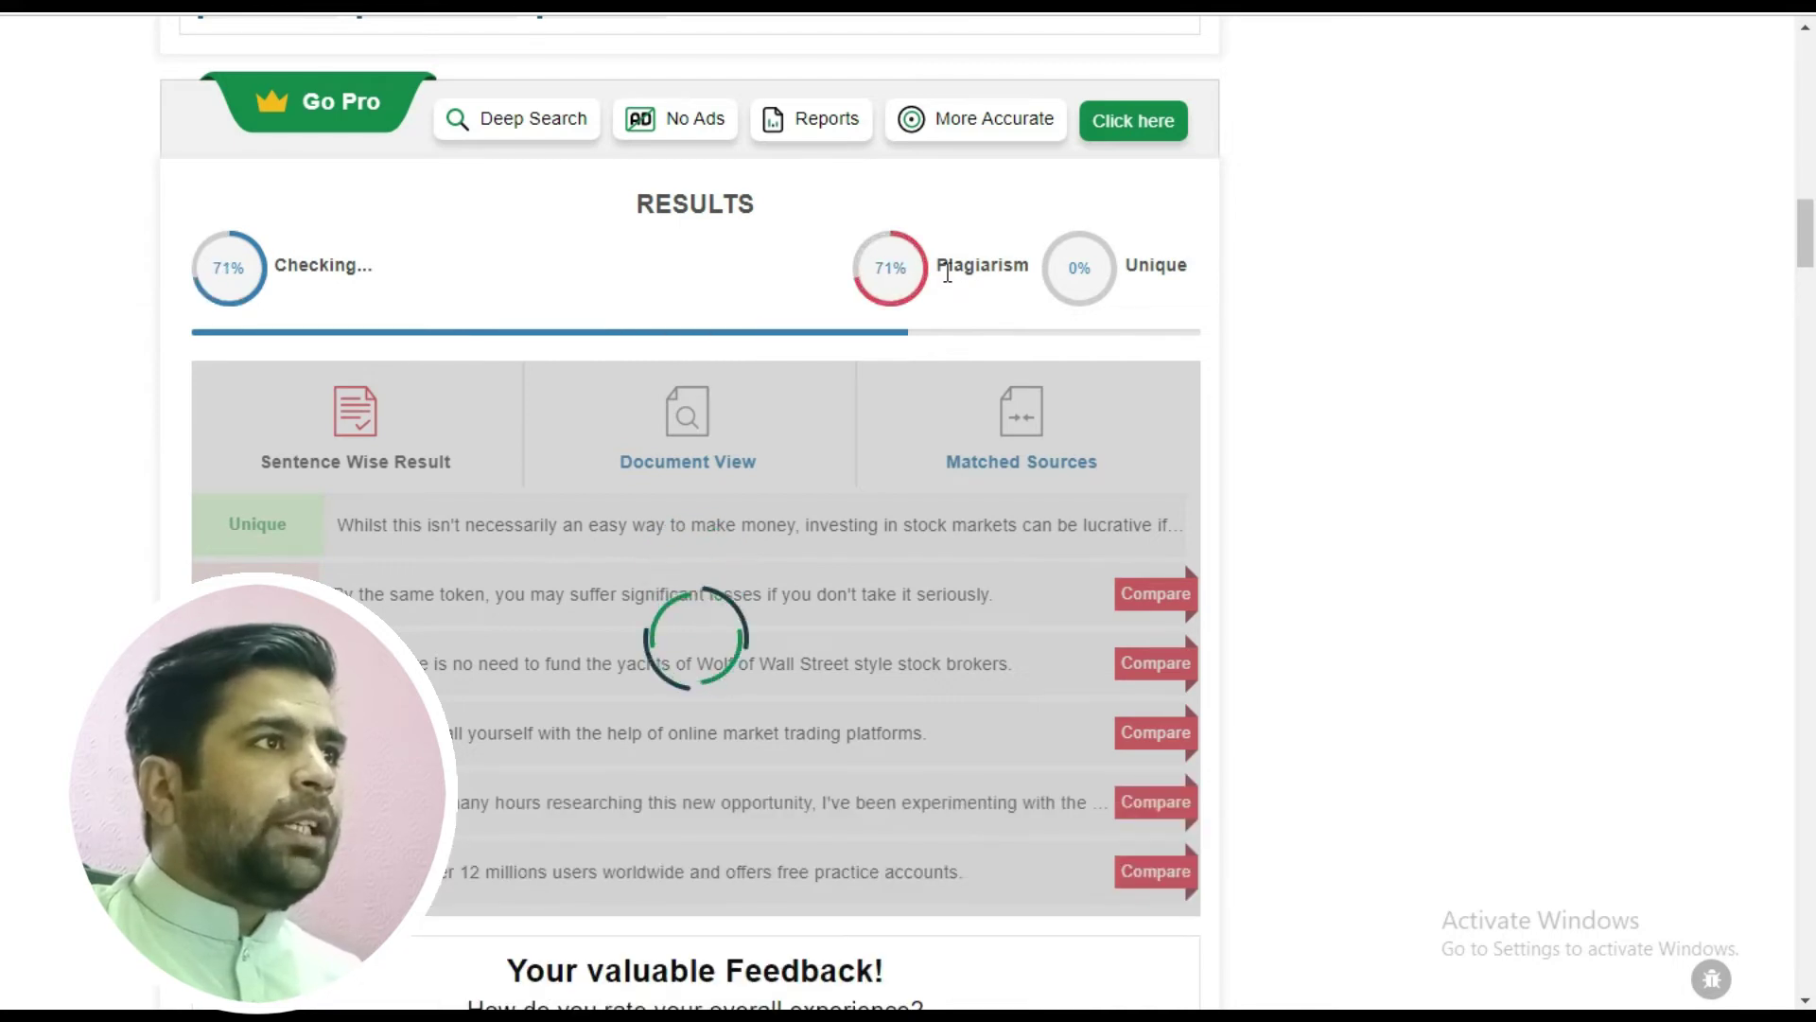
{"action": "left_click_drag", "start_coordinate": [937, 268], "coordinate": [1027, 288]}
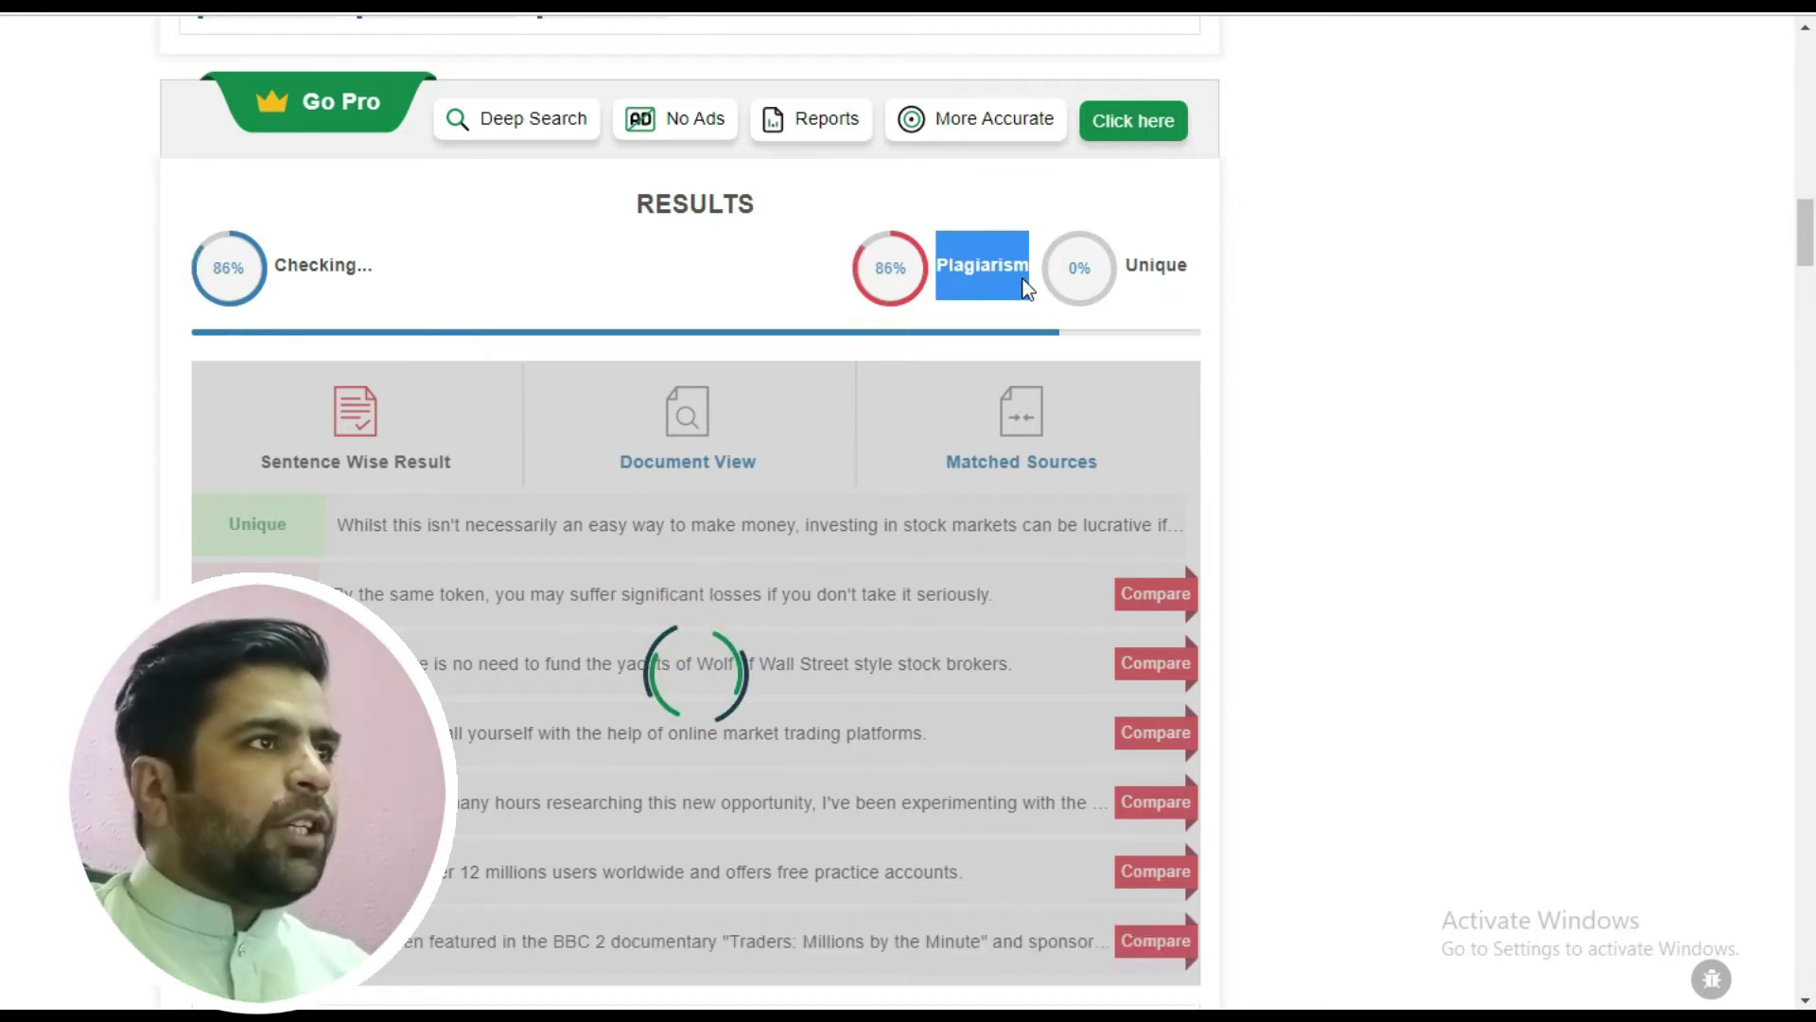
{"action": "scroll", "coordinate": [965, 355], "scroll_direction": "down", "scroll_amount": 1}
{"action": "scroll", "coordinate": [946, 364], "scroll_direction": "down", "scroll_amount": 3}
{"action": "scroll", "coordinate": [899, 398], "scroll_direction": "up", "scroll_amount": 4}
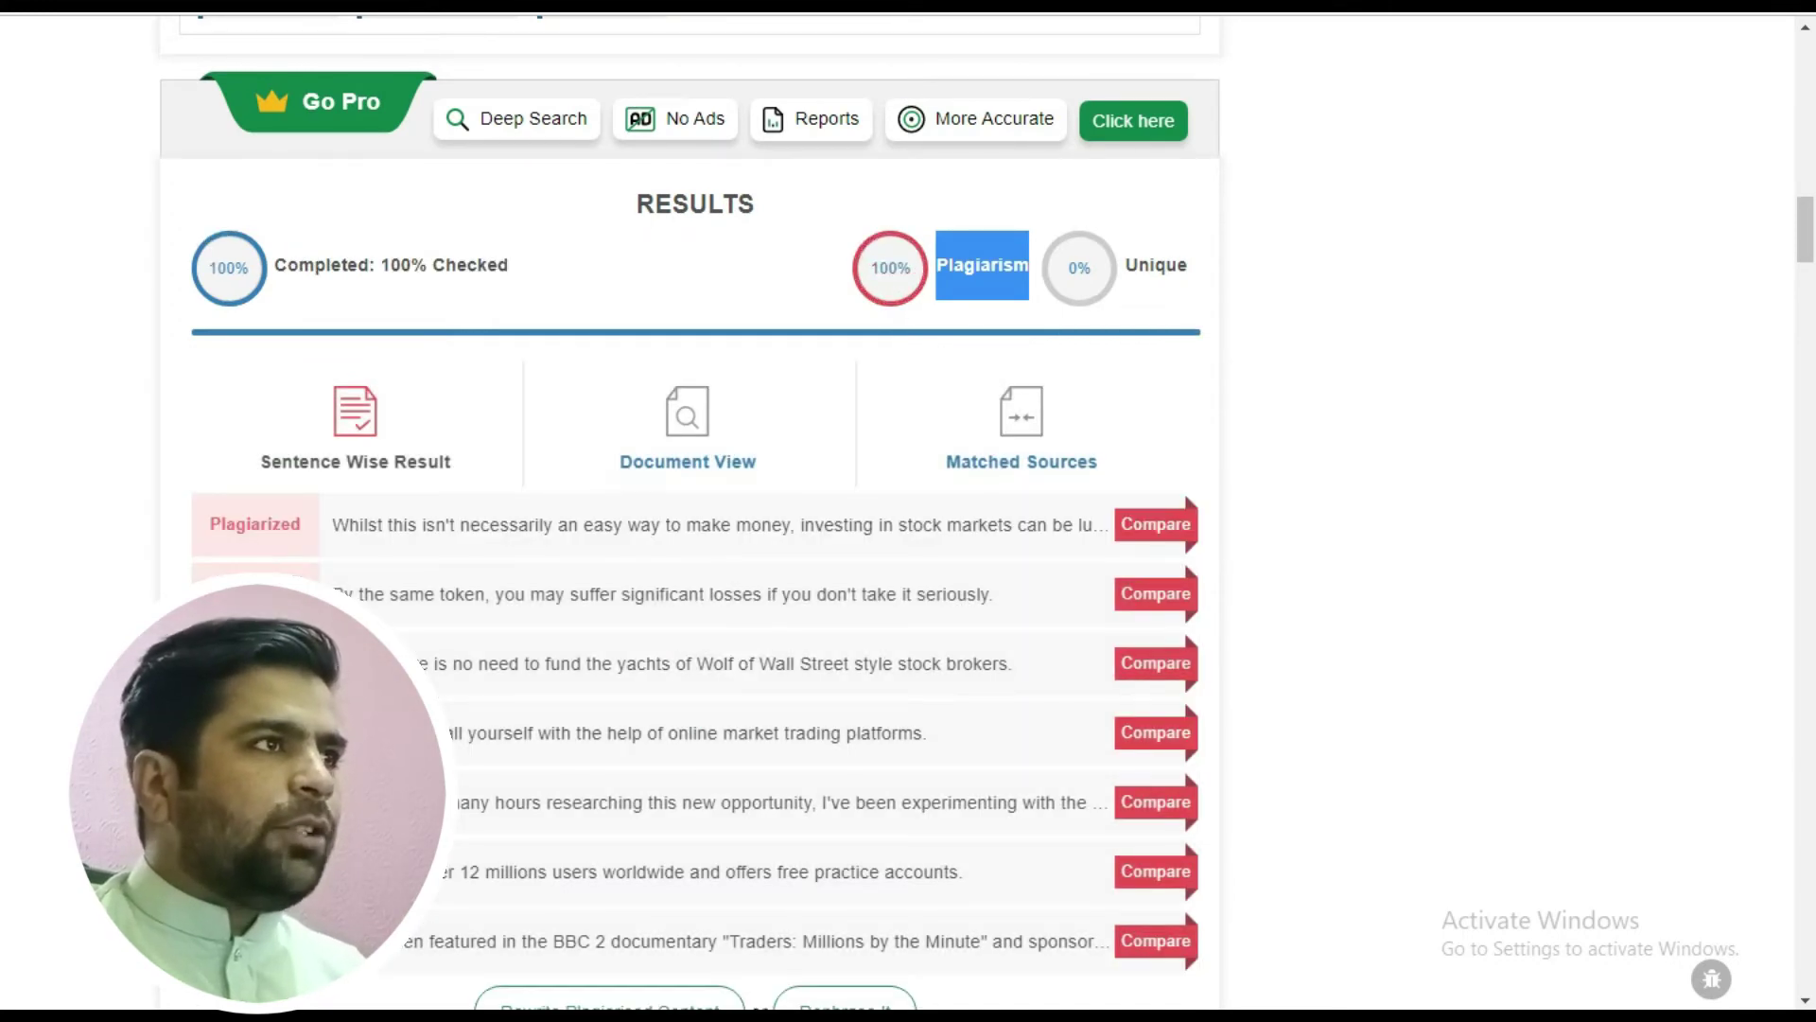
{"action": "scroll", "coordinate": [268, 535], "scroll_direction": "down", "scroll_amount": 2}
{"action": "scroll", "coordinate": [832, 700], "scroll_direction": "up", "scroll_amount": 3}
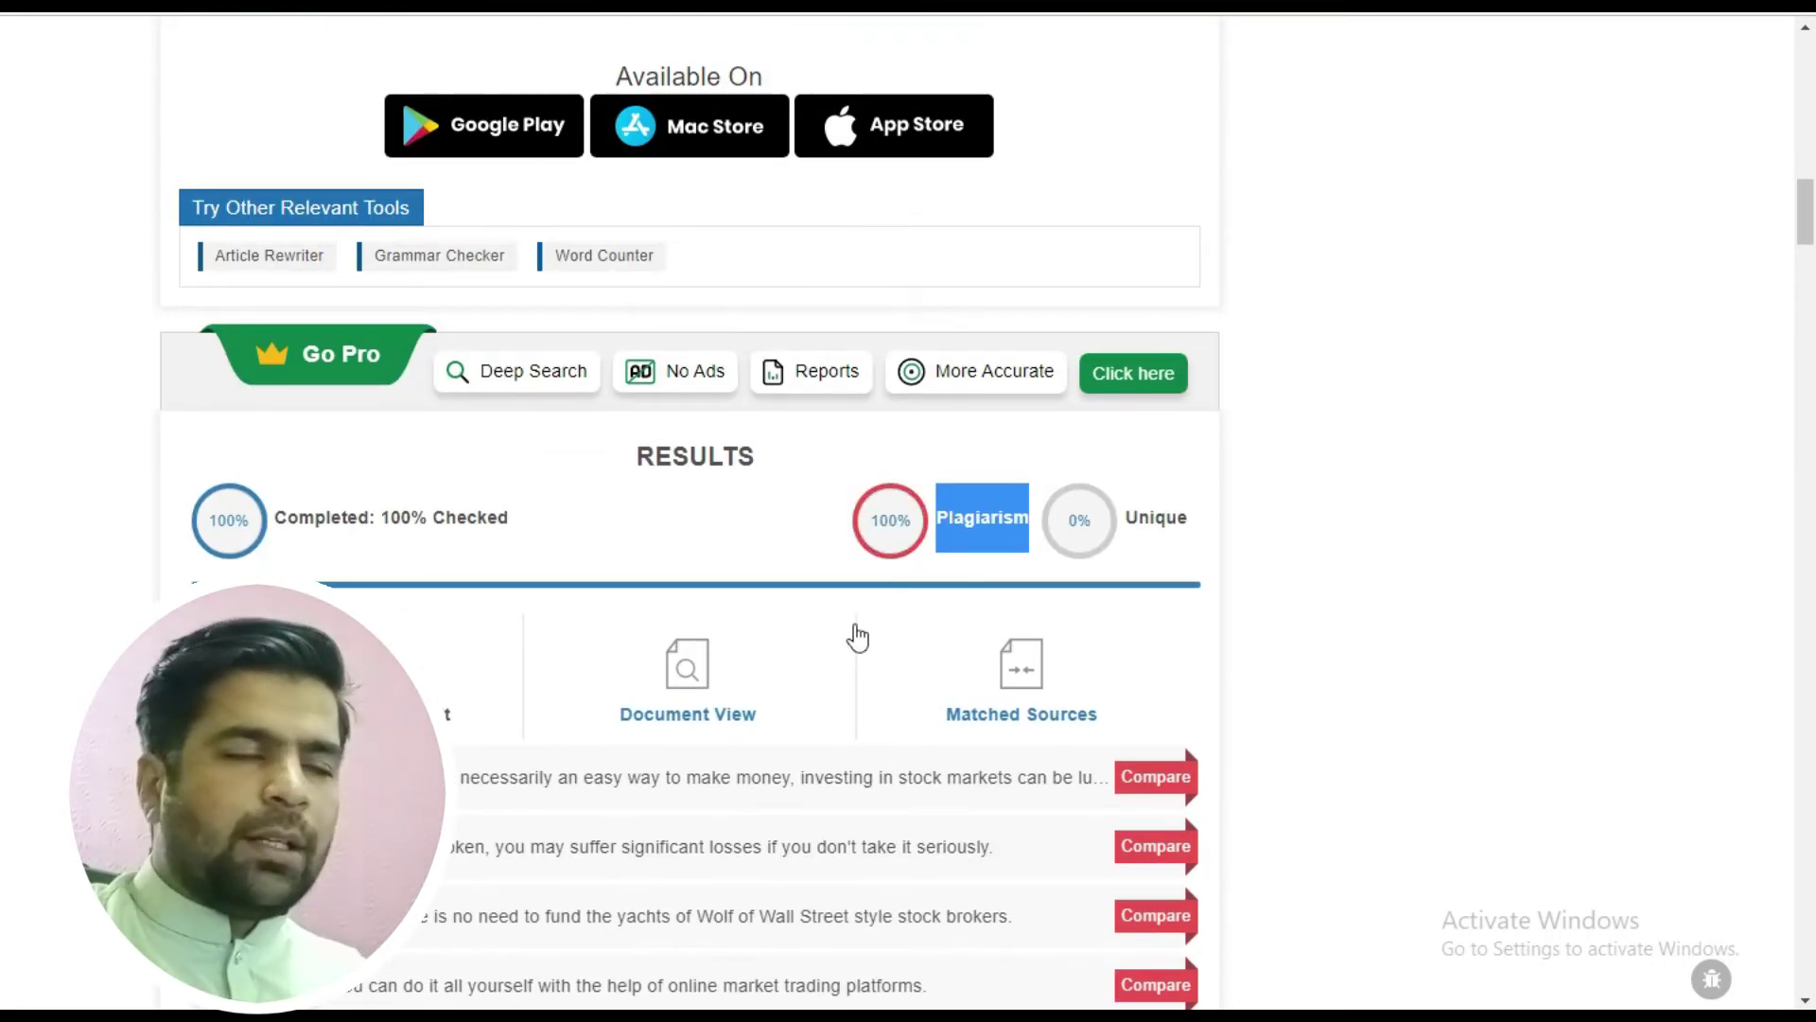
{"action": "scroll", "coordinate": [776, 615], "scroll_direction": "up", "scroll_amount": 4}
{"action": "scroll", "coordinate": [775, 615], "scroll_direction": "up", "scroll_amount": 7}
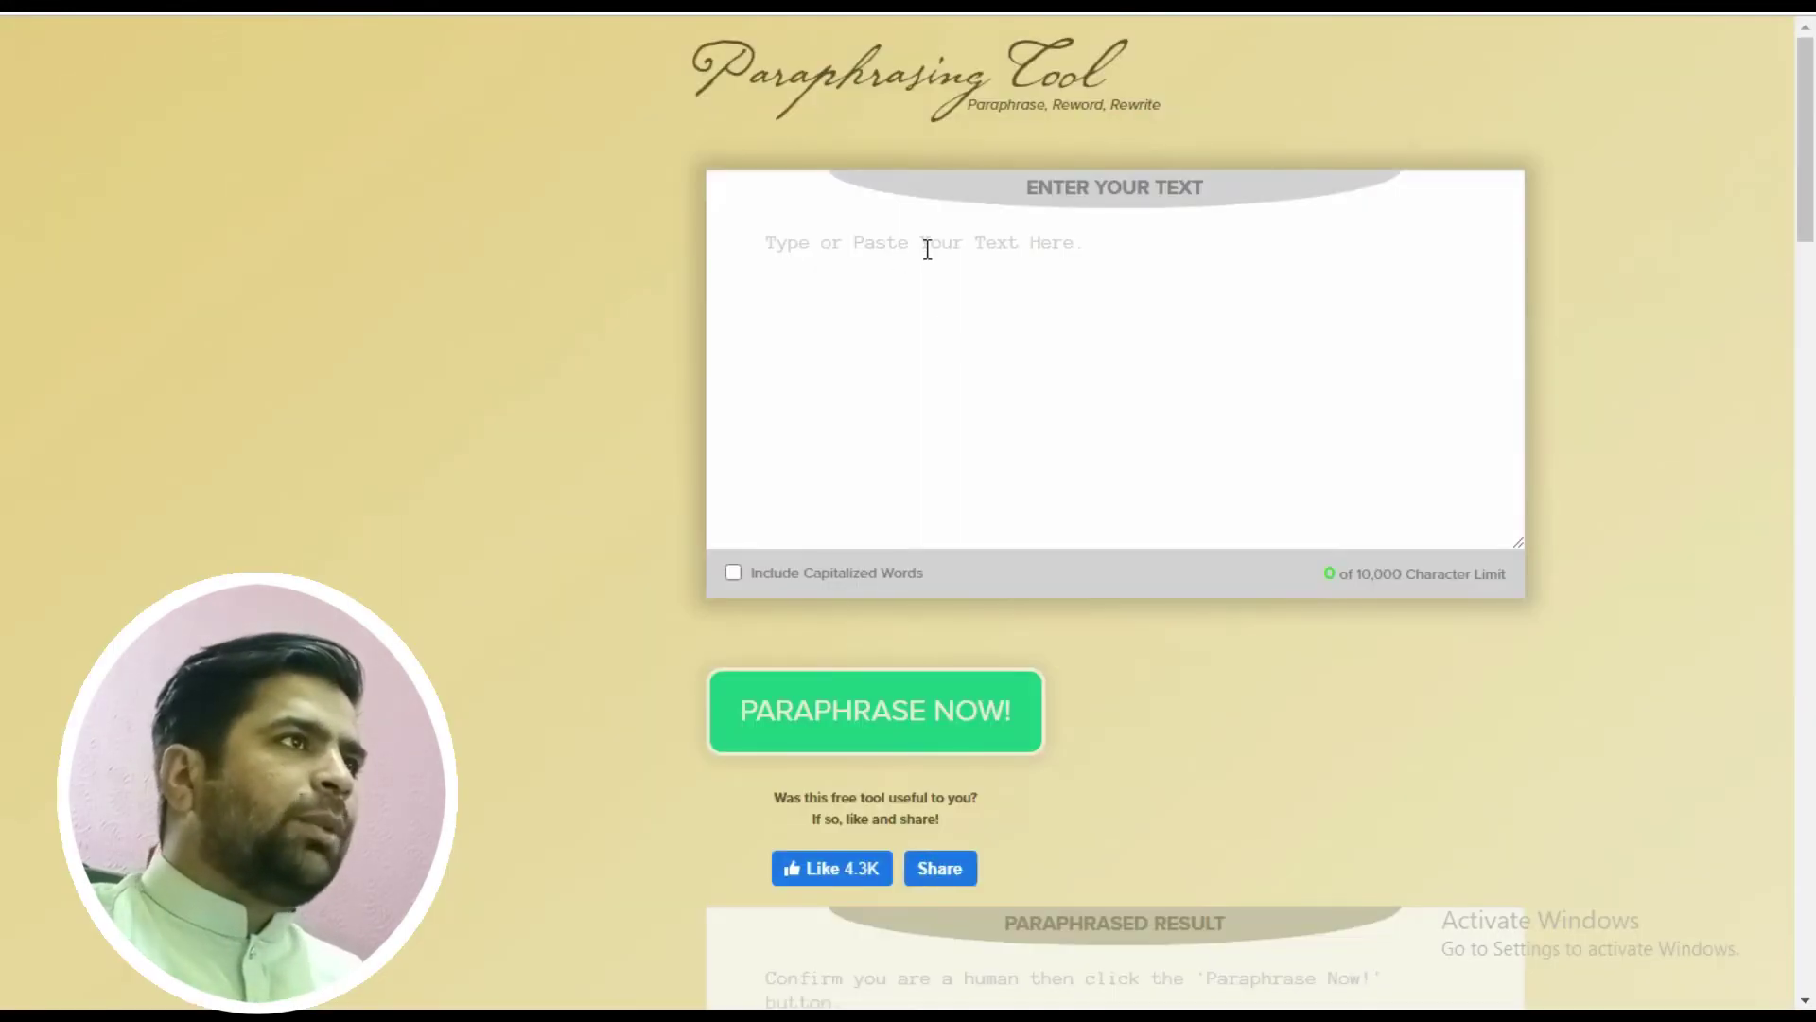
- Paste the copied Online market trading paragraphs into the Paraphrasing Tool and paraphrase them, solving the puzzle captcha
{"action": "left_click", "coordinate": [928, 249]}
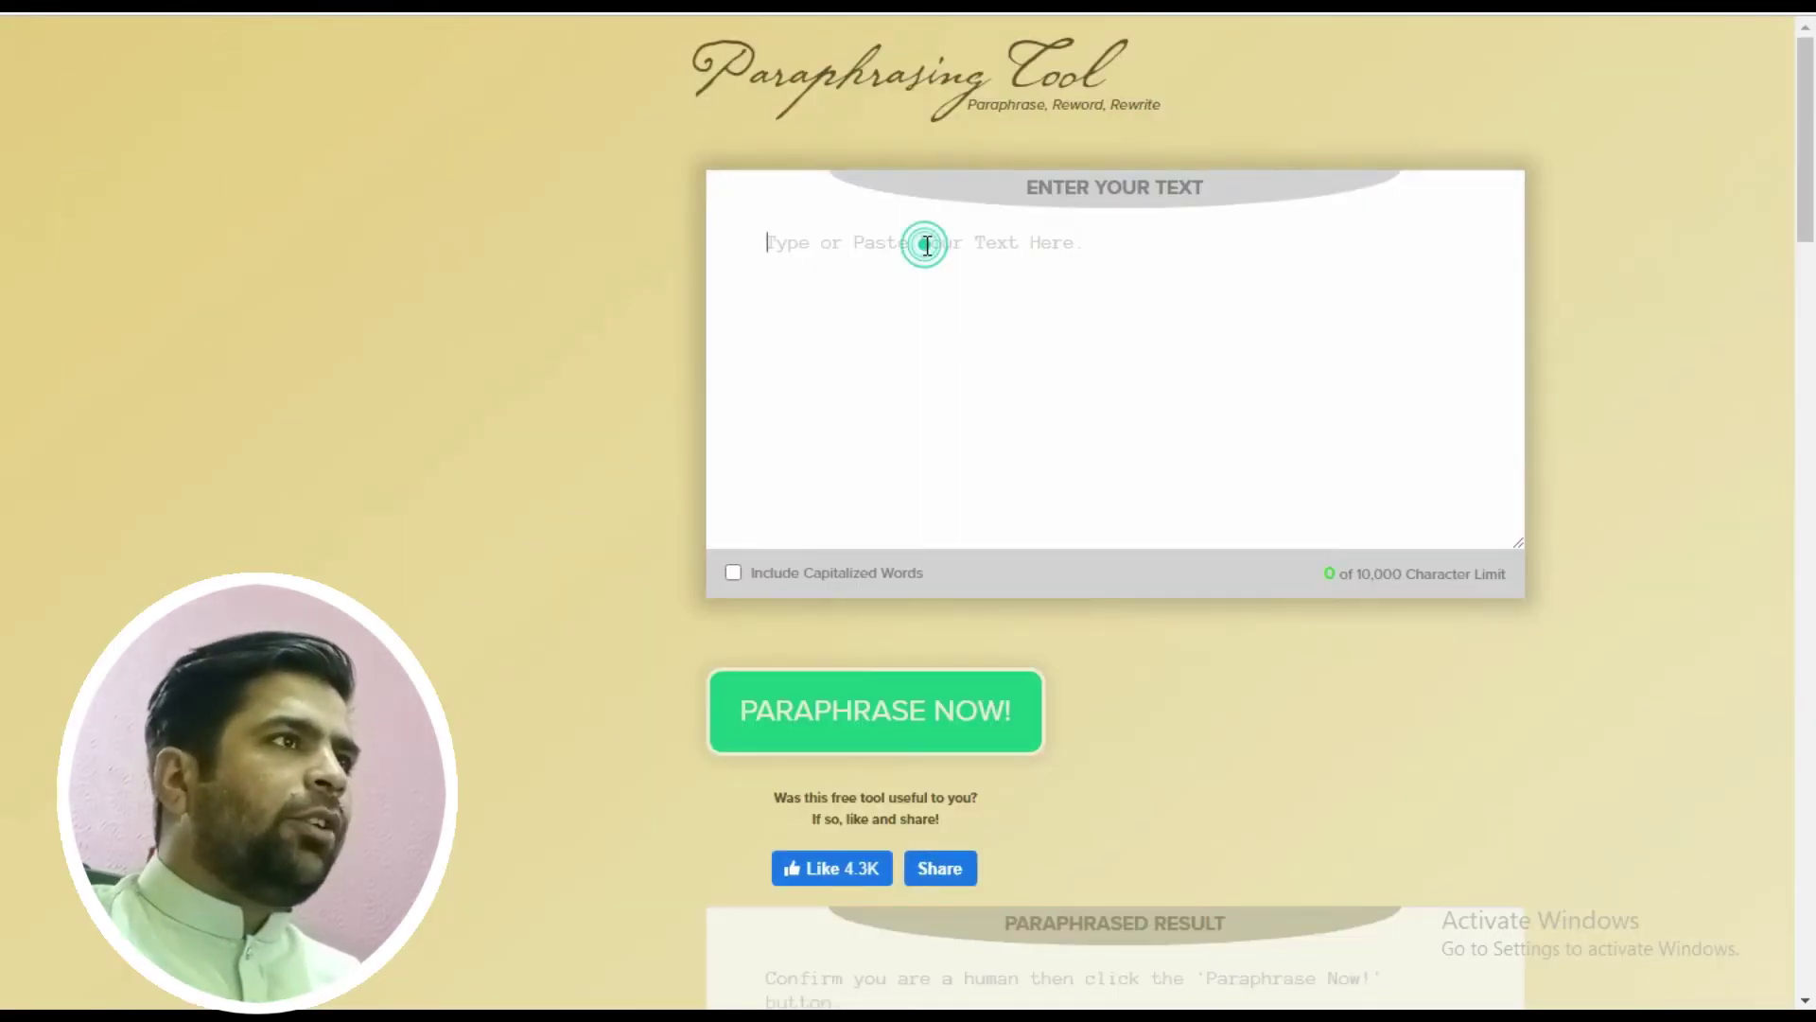
{"action": "key", "text": "ctrl+v"}
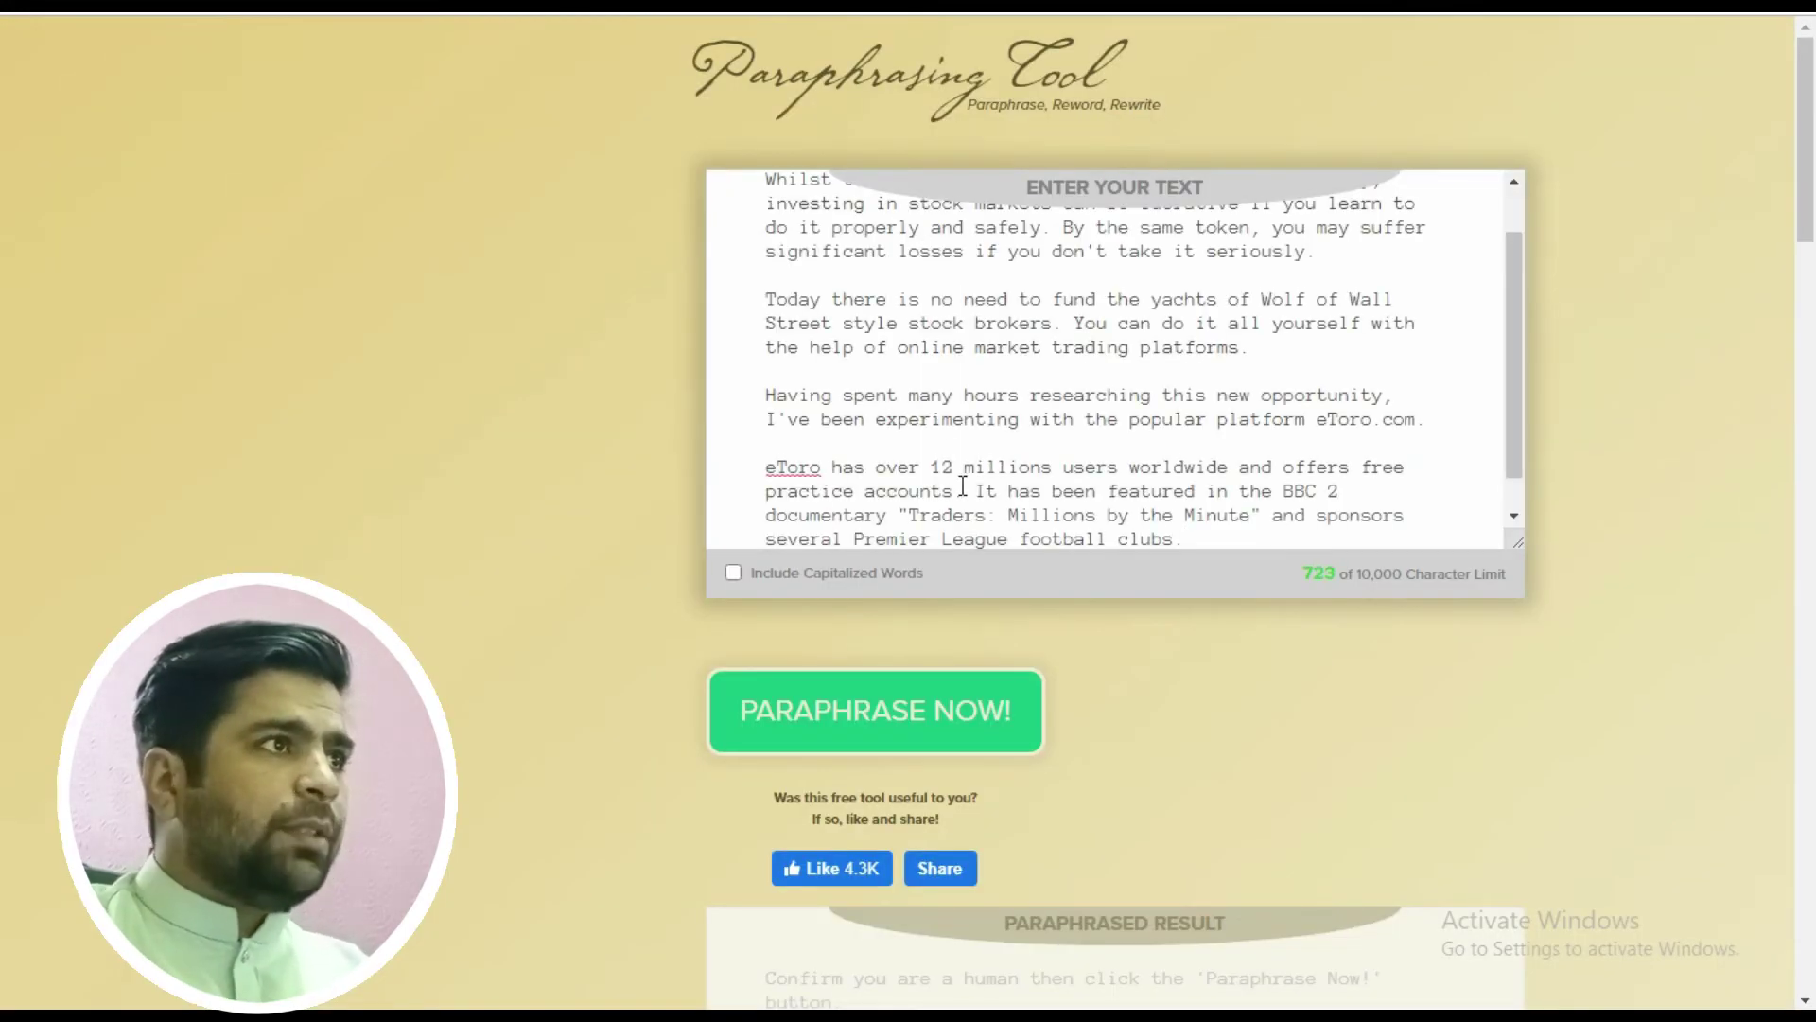
{"action": "scroll", "coordinate": [963, 487], "scroll_direction": "down", "scroll_amount": 1}
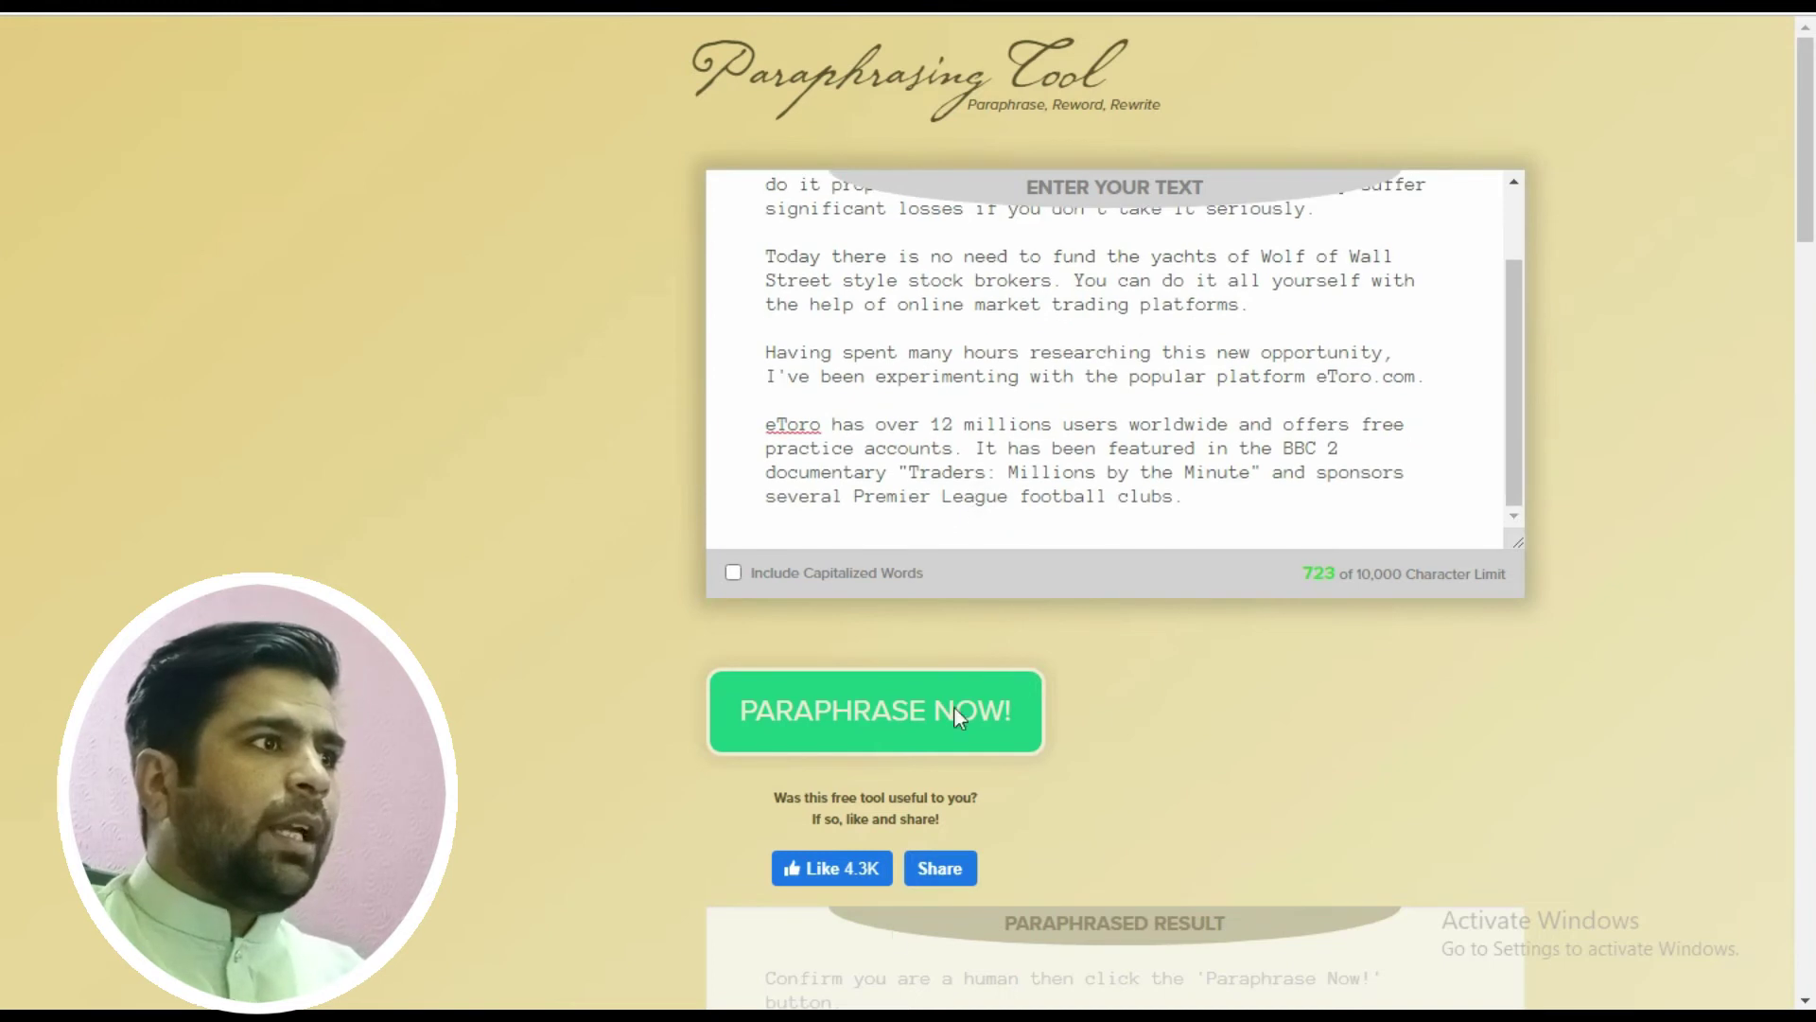
{"action": "left_click", "coordinate": [855, 720]}
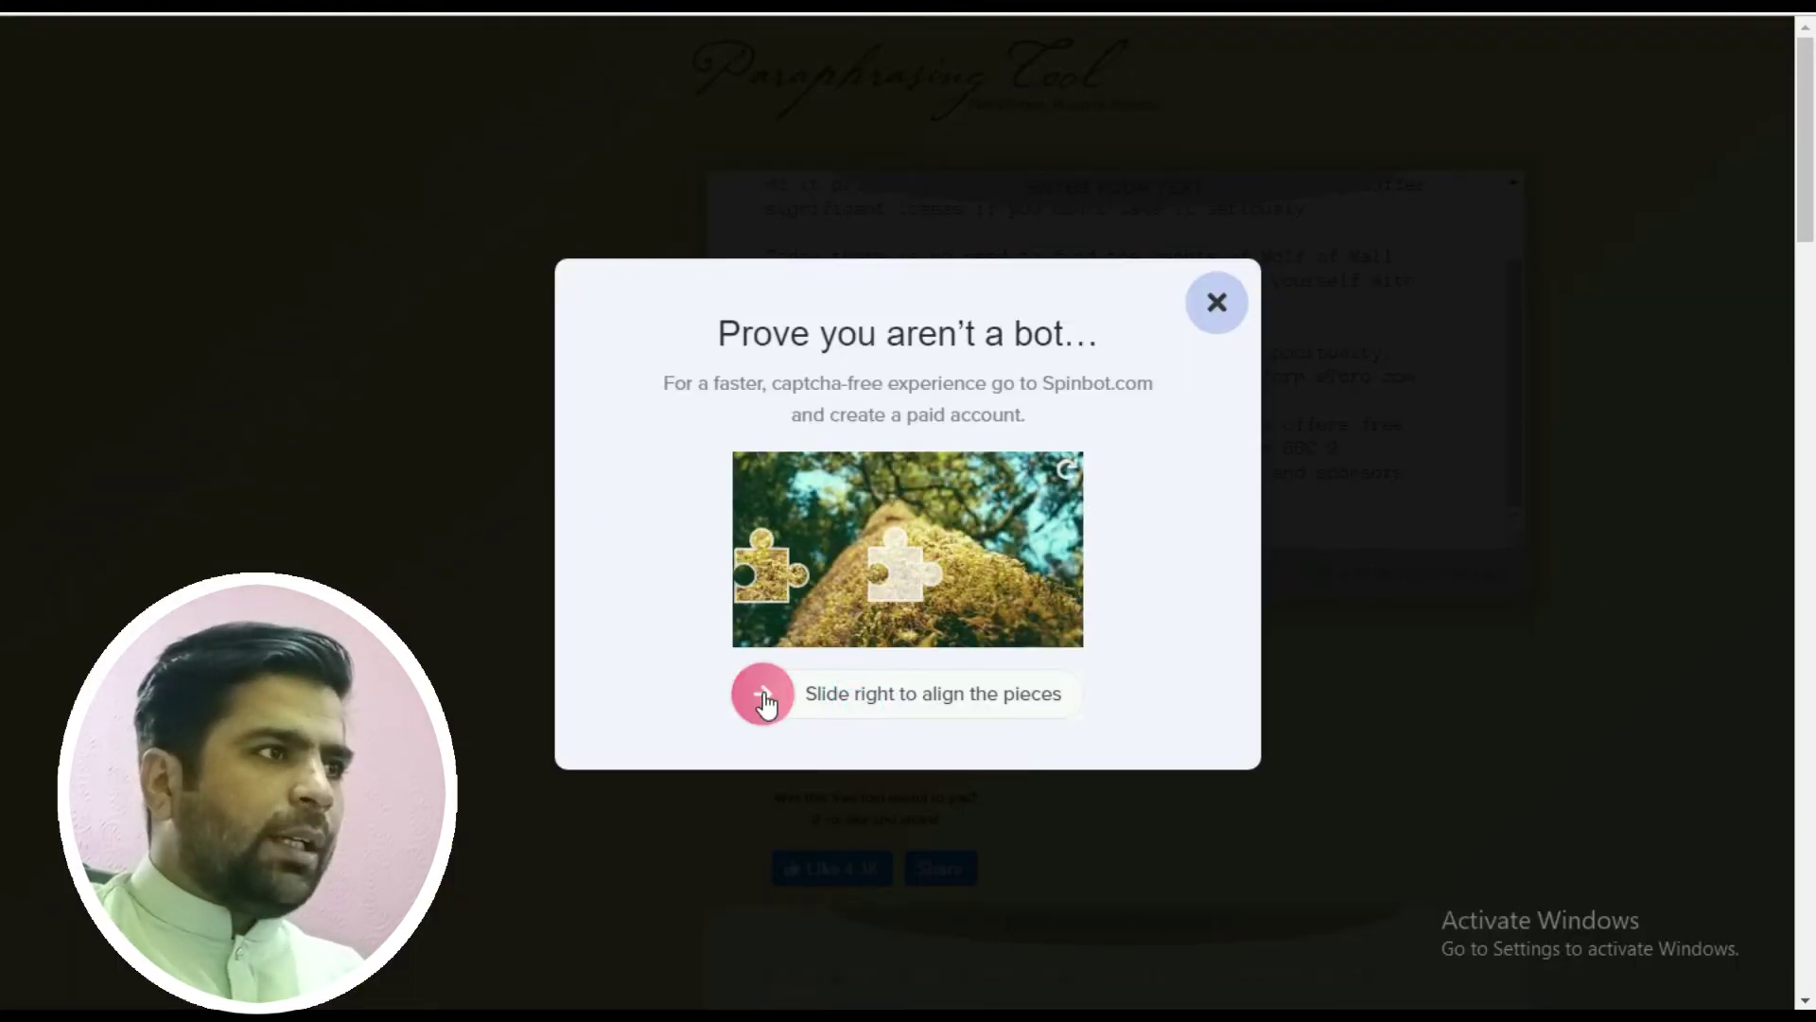
{"action": "left_click_drag", "start_coordinate": [762, 701], "coordinate": [912, 723]}
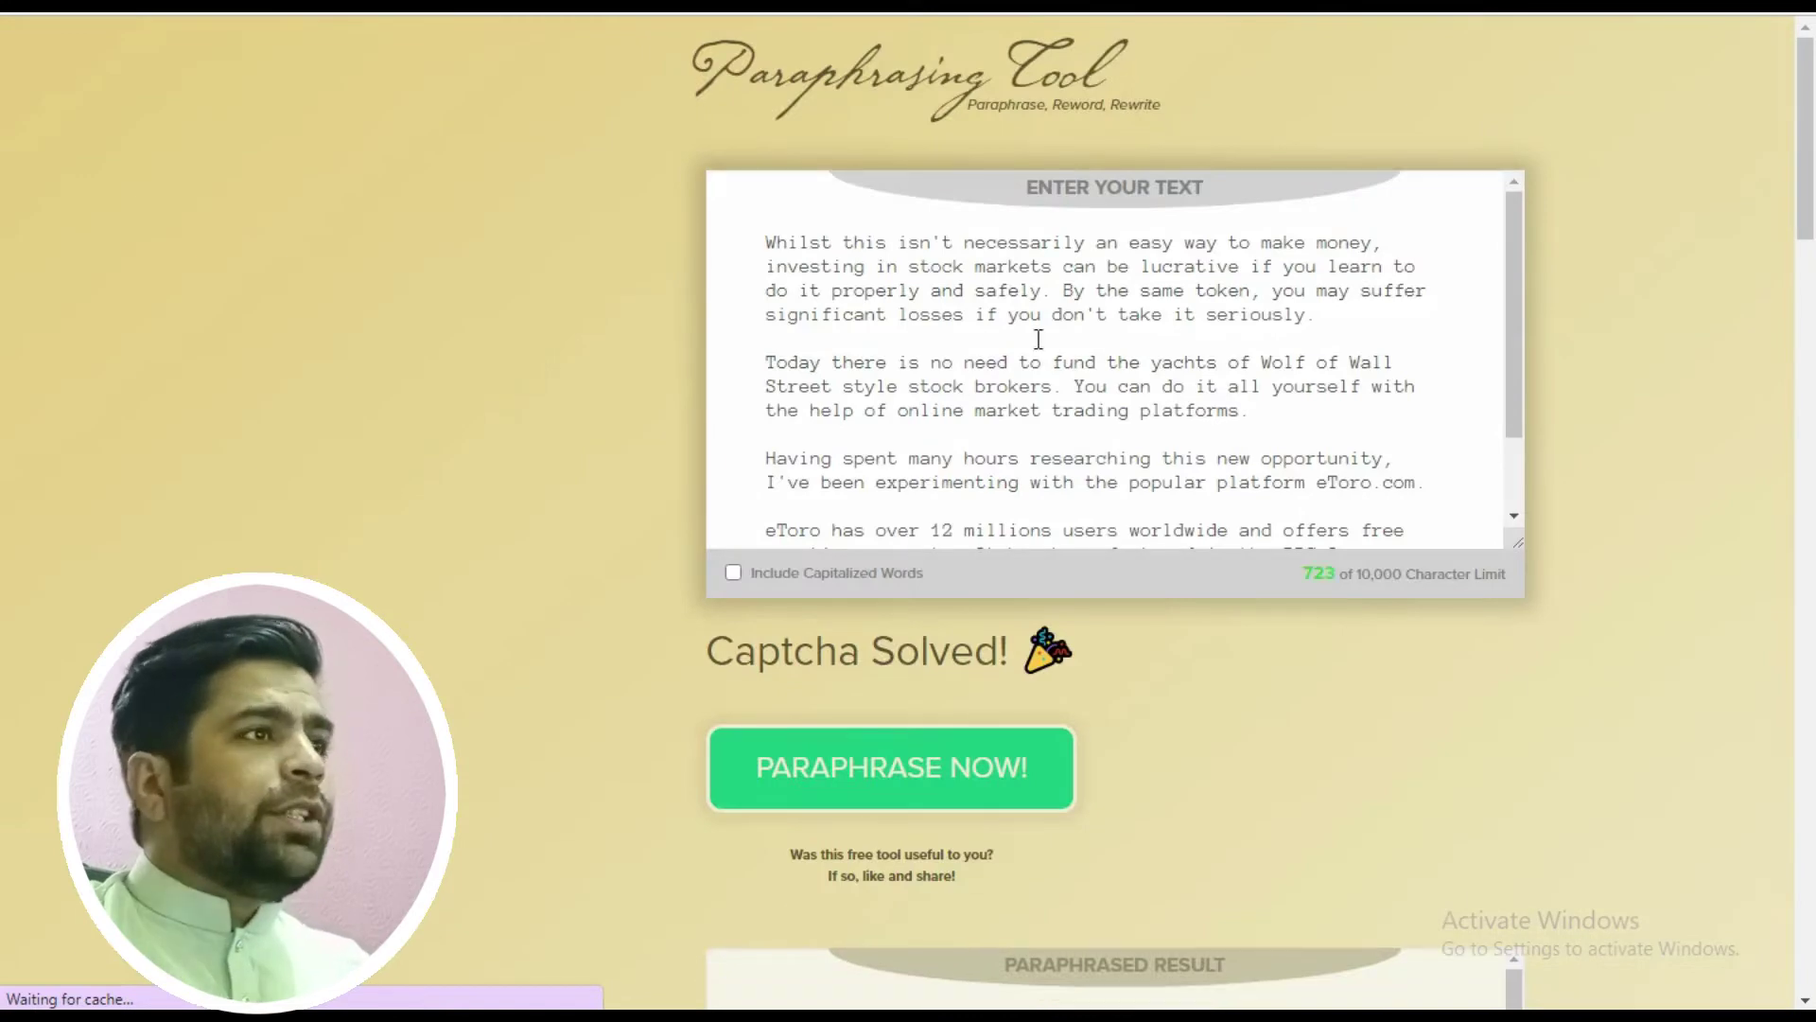
- Review the paraphrased result against the original text and copy the result to the clipboard
{"action": "scroll", "coordinate": [1038, 345], "scroll_direction": "down", "scroll_amount": 5}
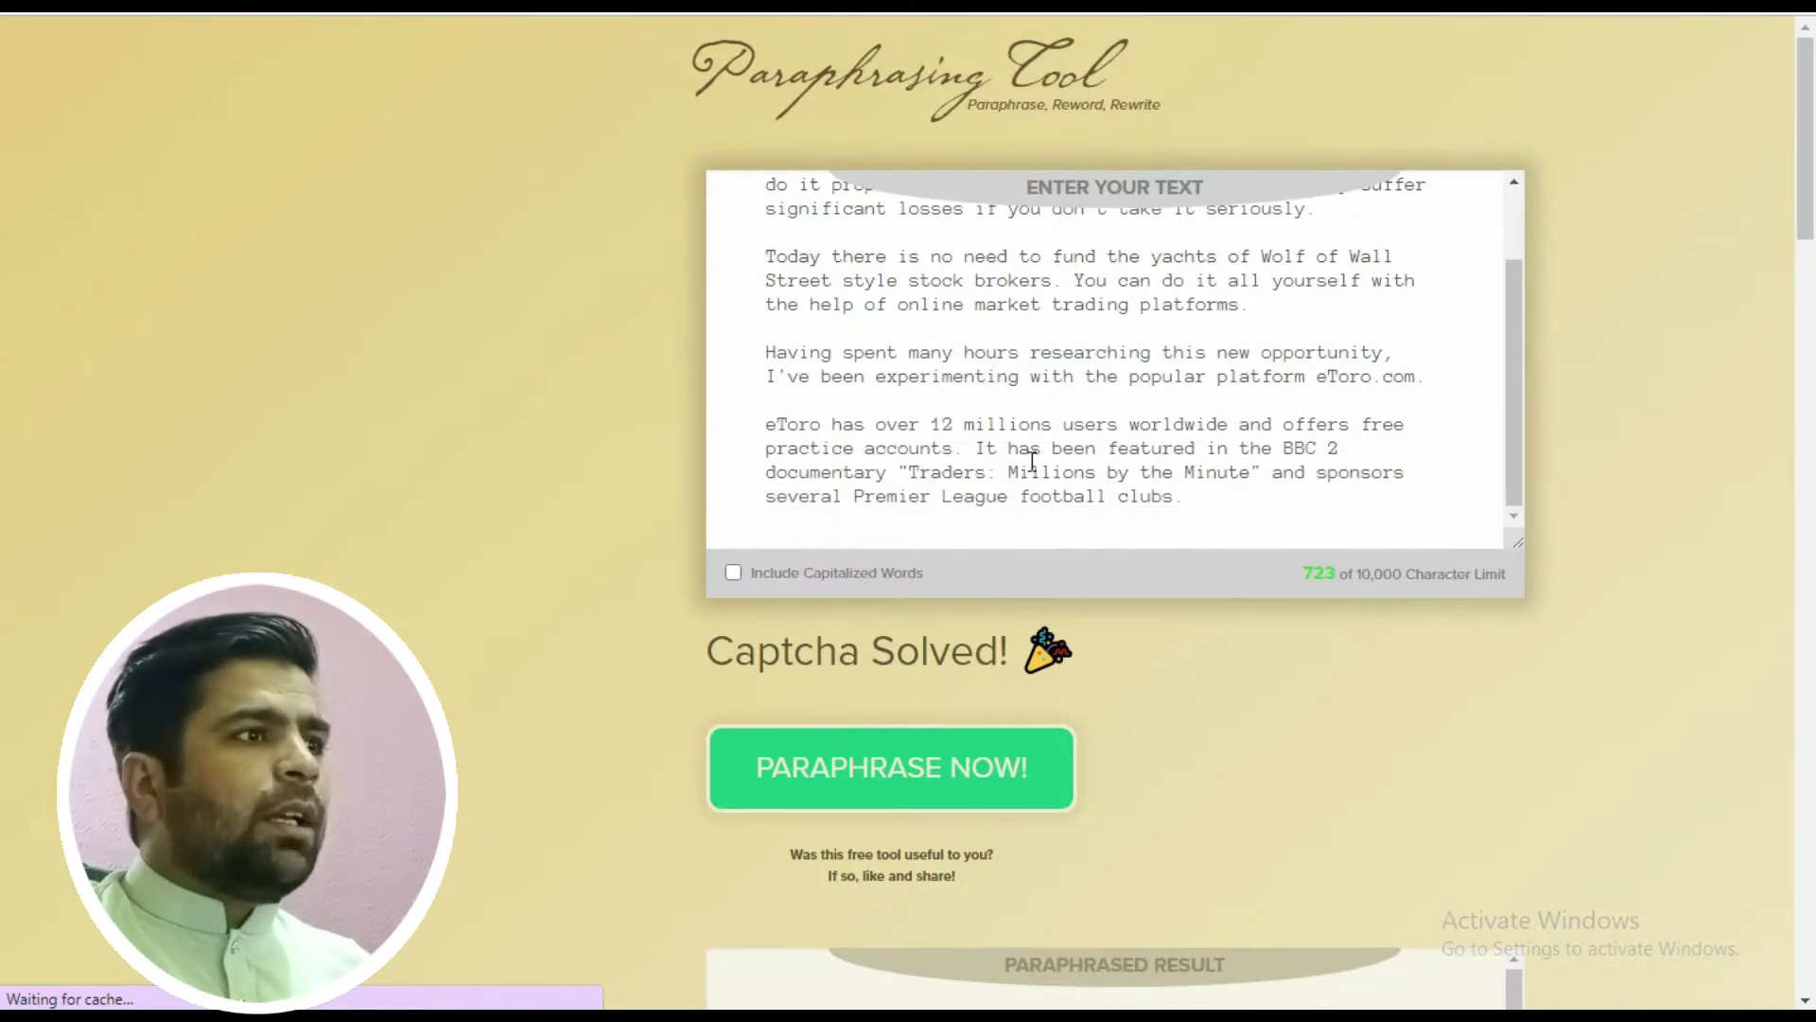
{"action": "scroll", "coordinate": [997, 592], "scroll_direction": "down", "scroll_amount": 9}
{"action": "scroll", "coordinate": [904, 296], "scroll_direction": "up", "scroll_amount": 5}
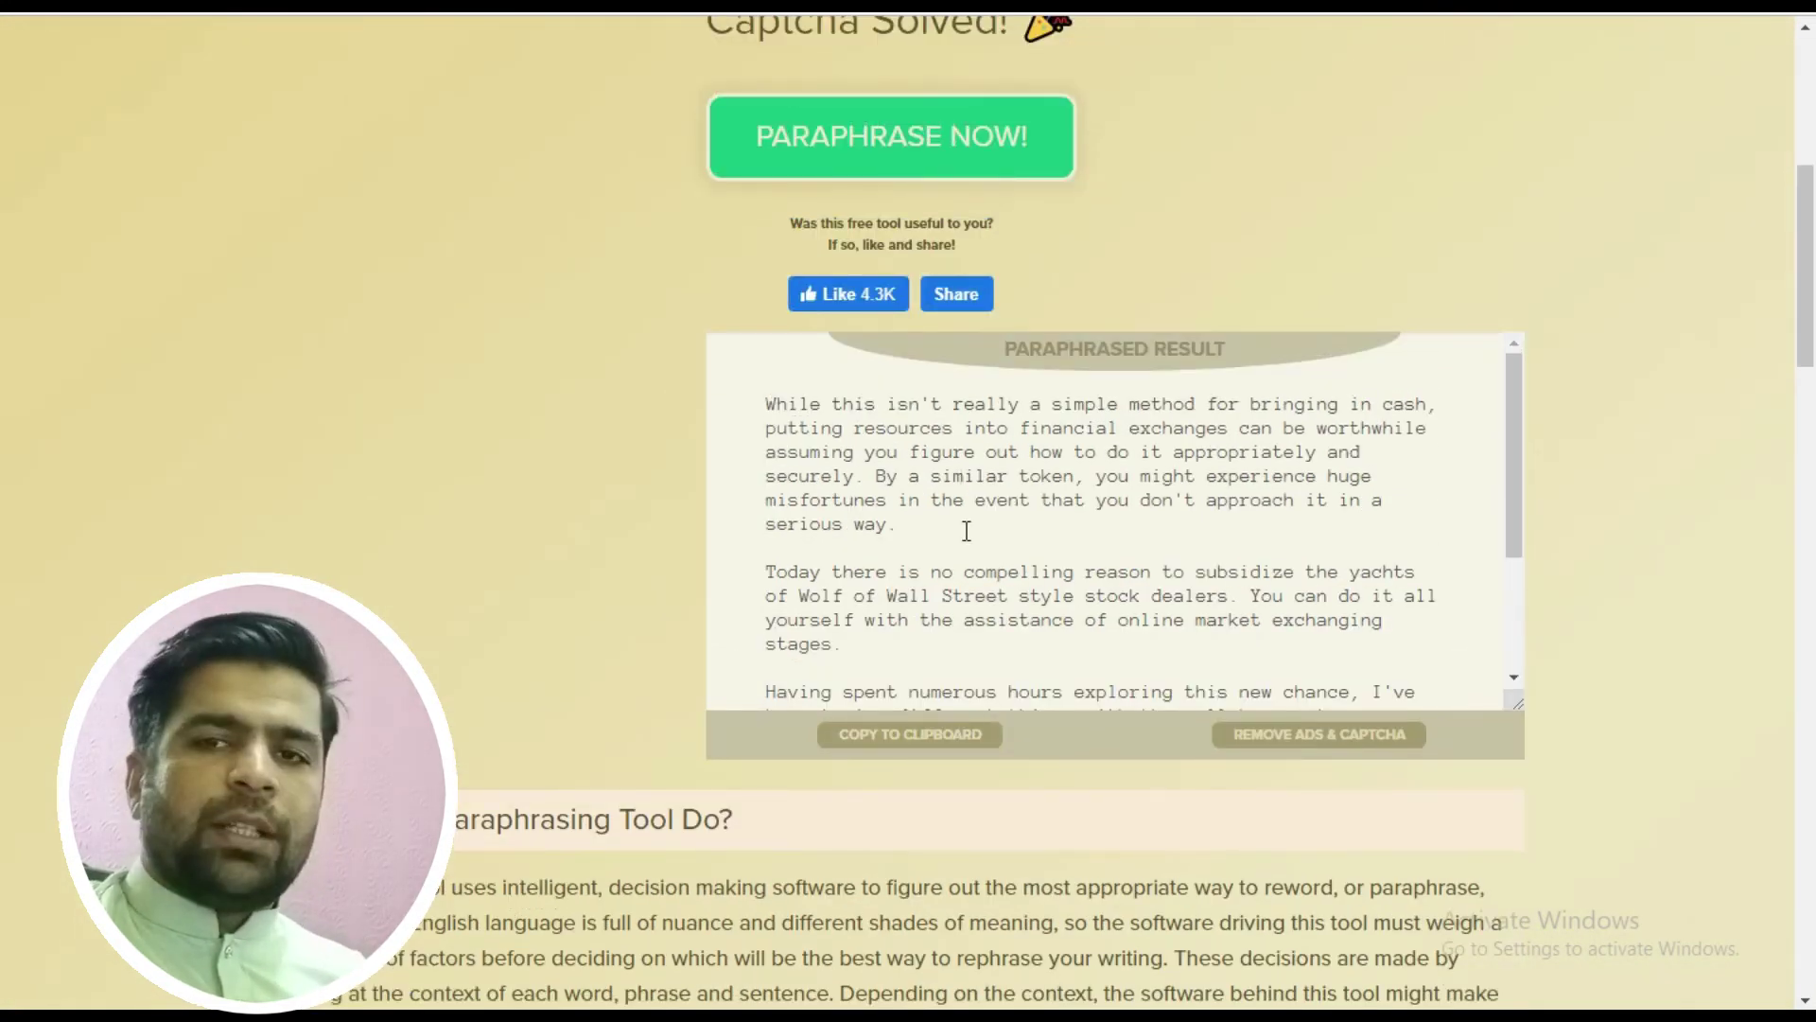
{"action": "left_click", "coordinate": [910, 734]}
{"action": "scroll", "coordinate": [916, 778], "scroll_direction": "down", "scroll_amount": 4}
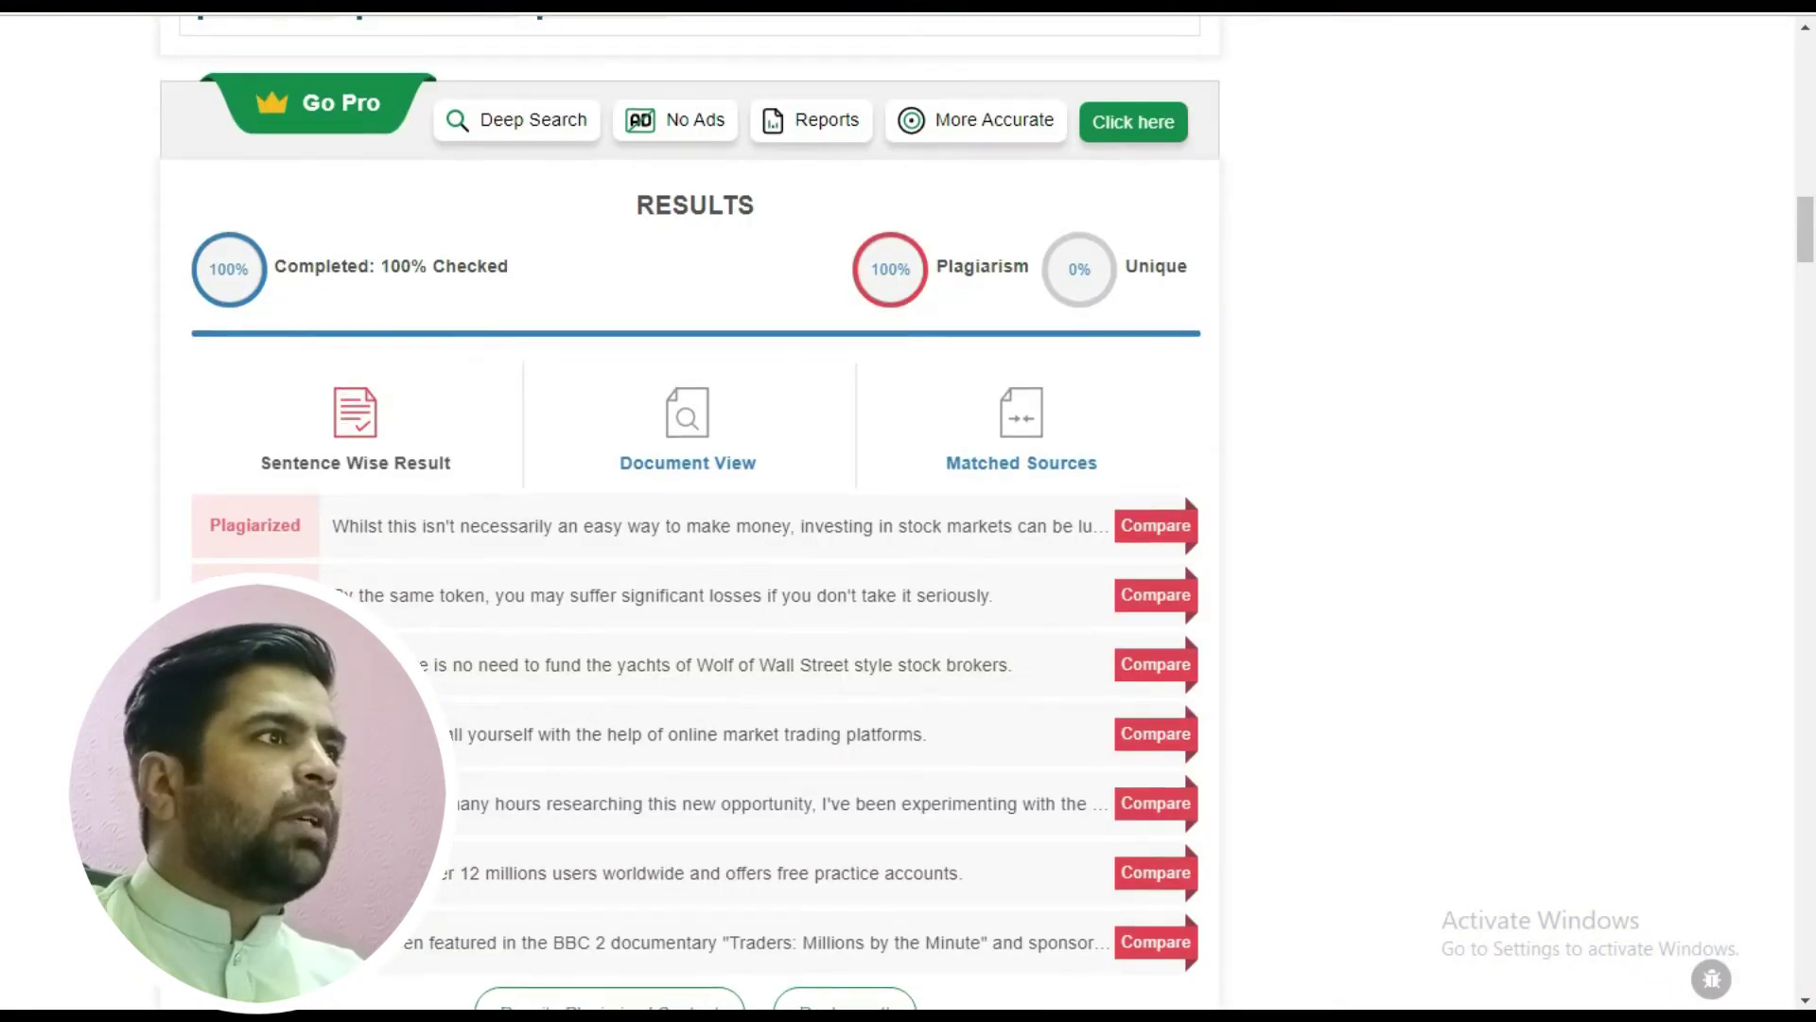
- Replace the whole text in the SmallSEOTools Plagiarism Checker with the copied paraphrased paragraphs
{"action": "scroll", "coordinate": [733, 627], "scroll_direction": "up", "scroll_amount": 15}
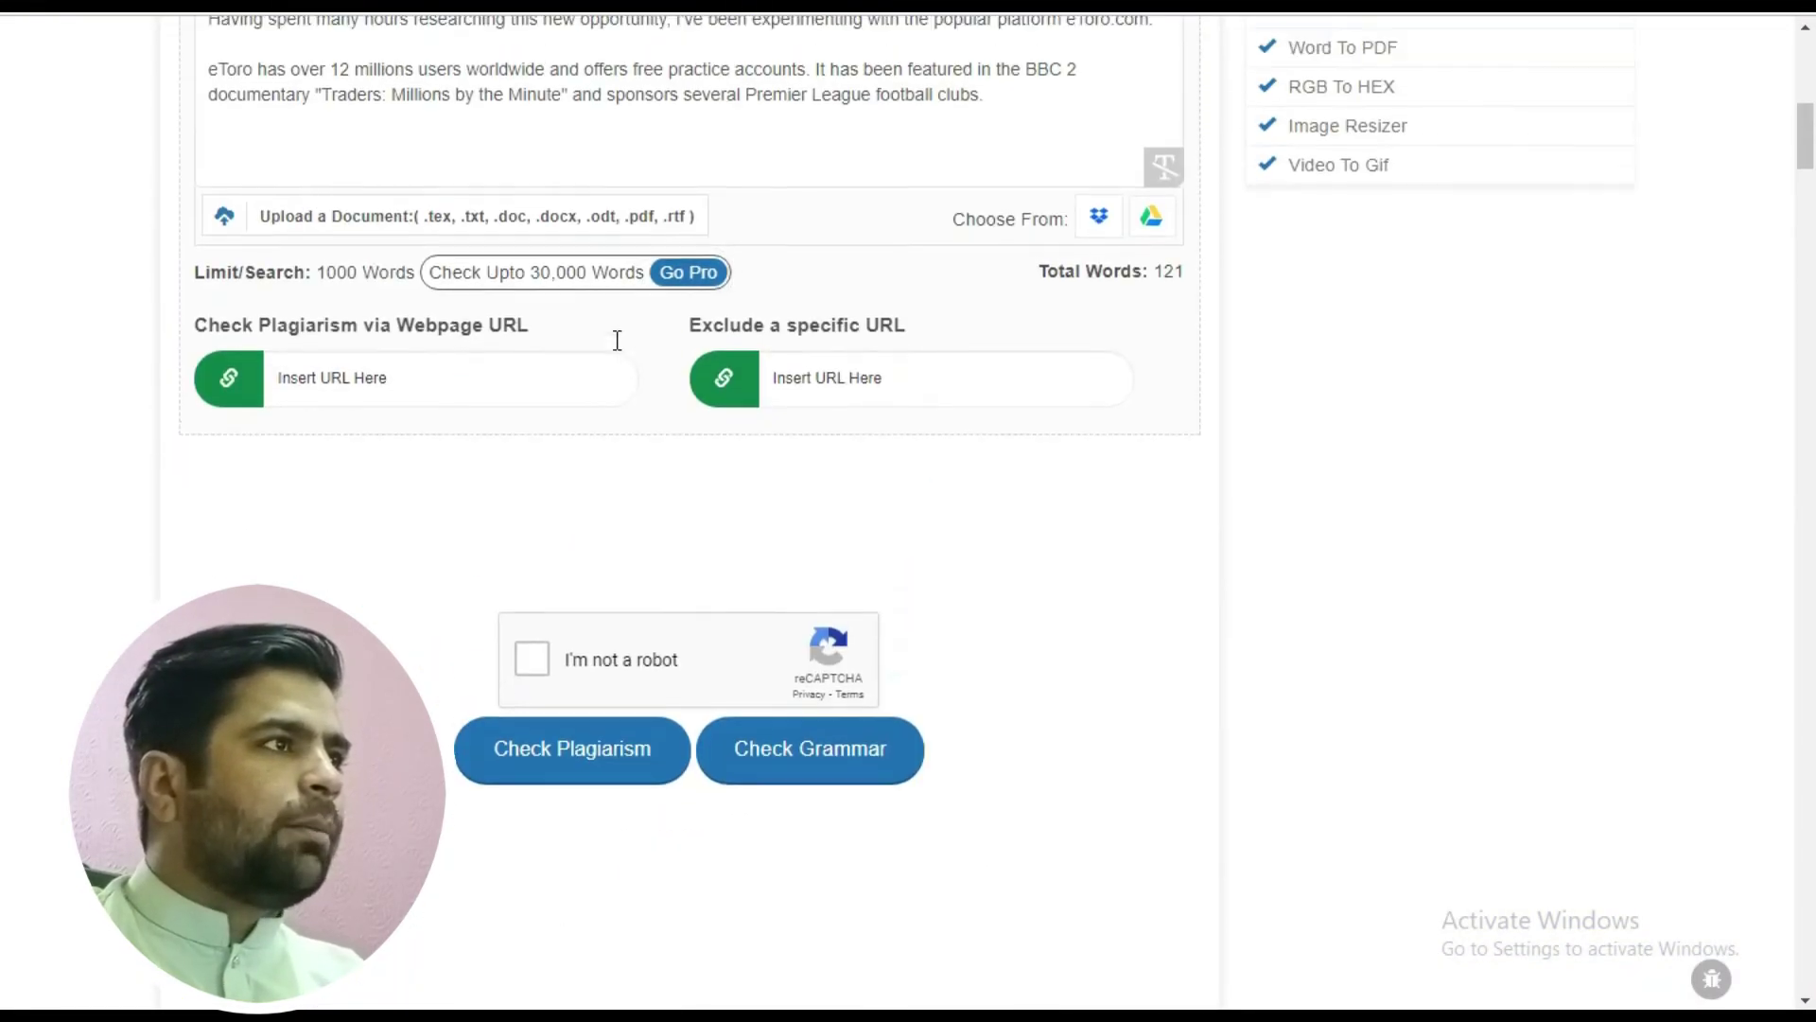
{"action": "left_click", "coordinate": [580, 376]}
{"action": "key", "text": "ctrl+a"}
{"action": "scroll", "coordinate": [600, 519], "scroll_direction": "down", "scroll_amount": 4}
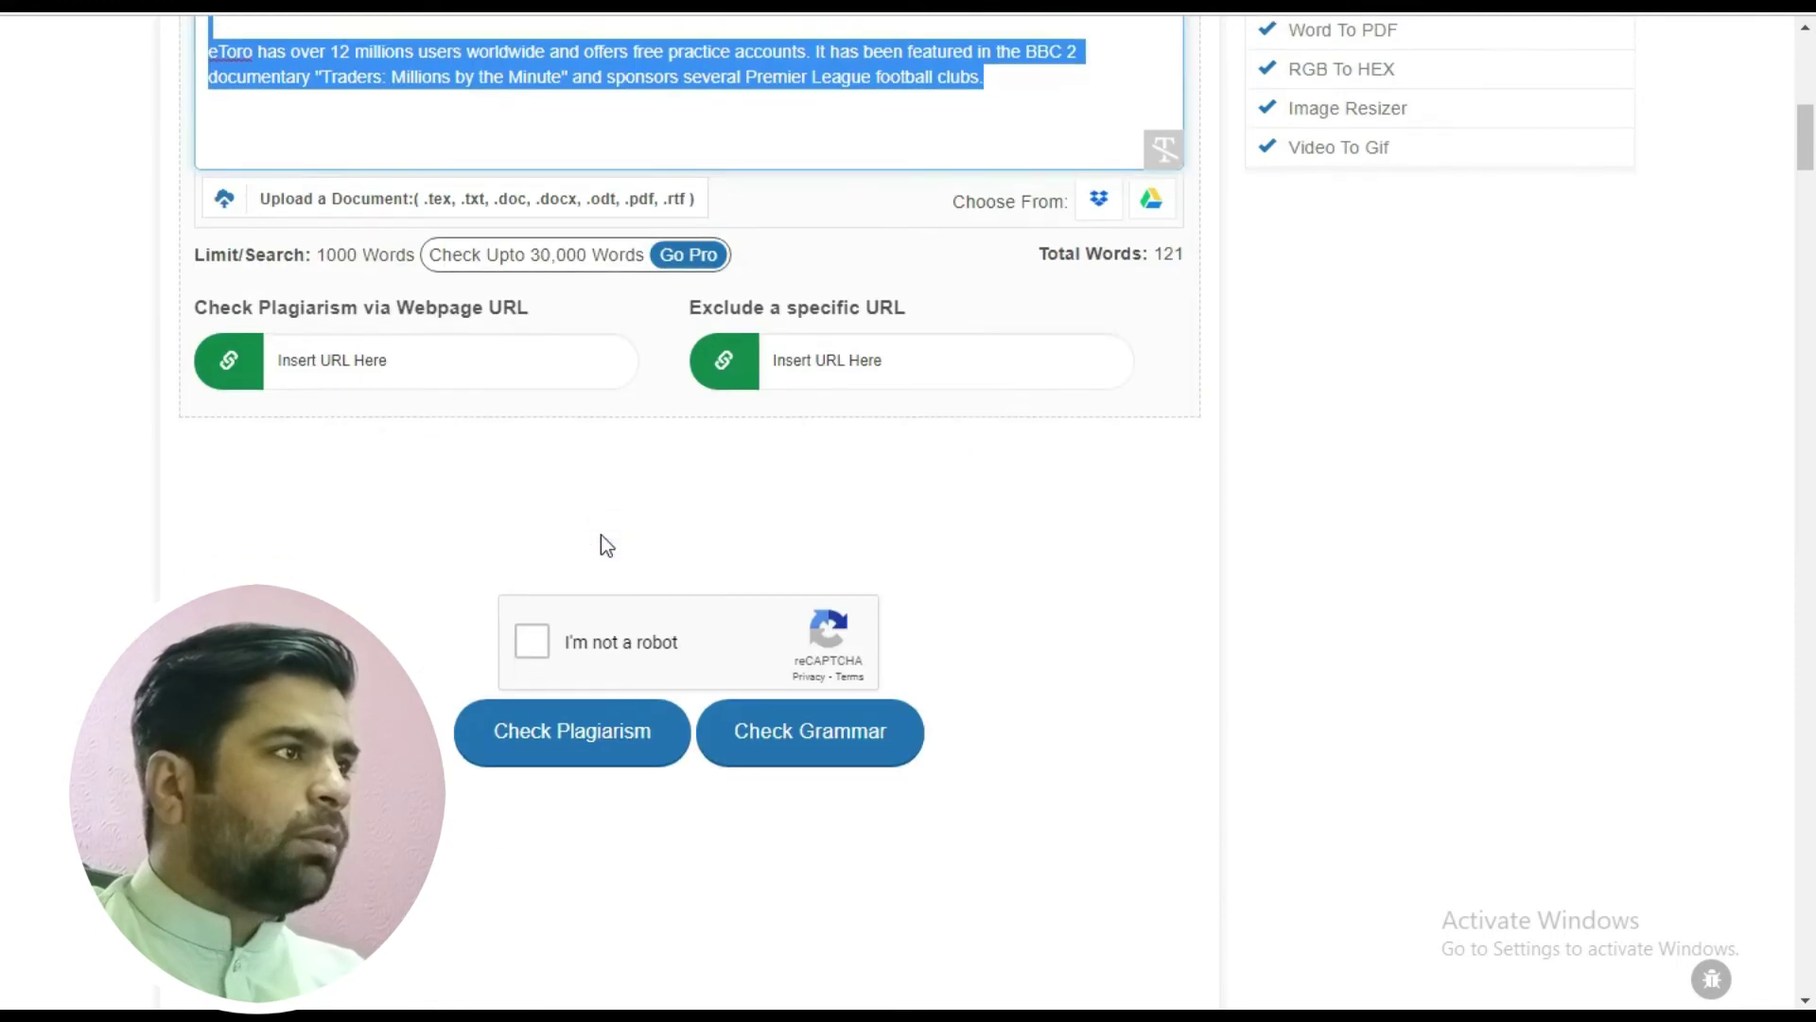
{"action": "key", "text": "ctrl+v"}
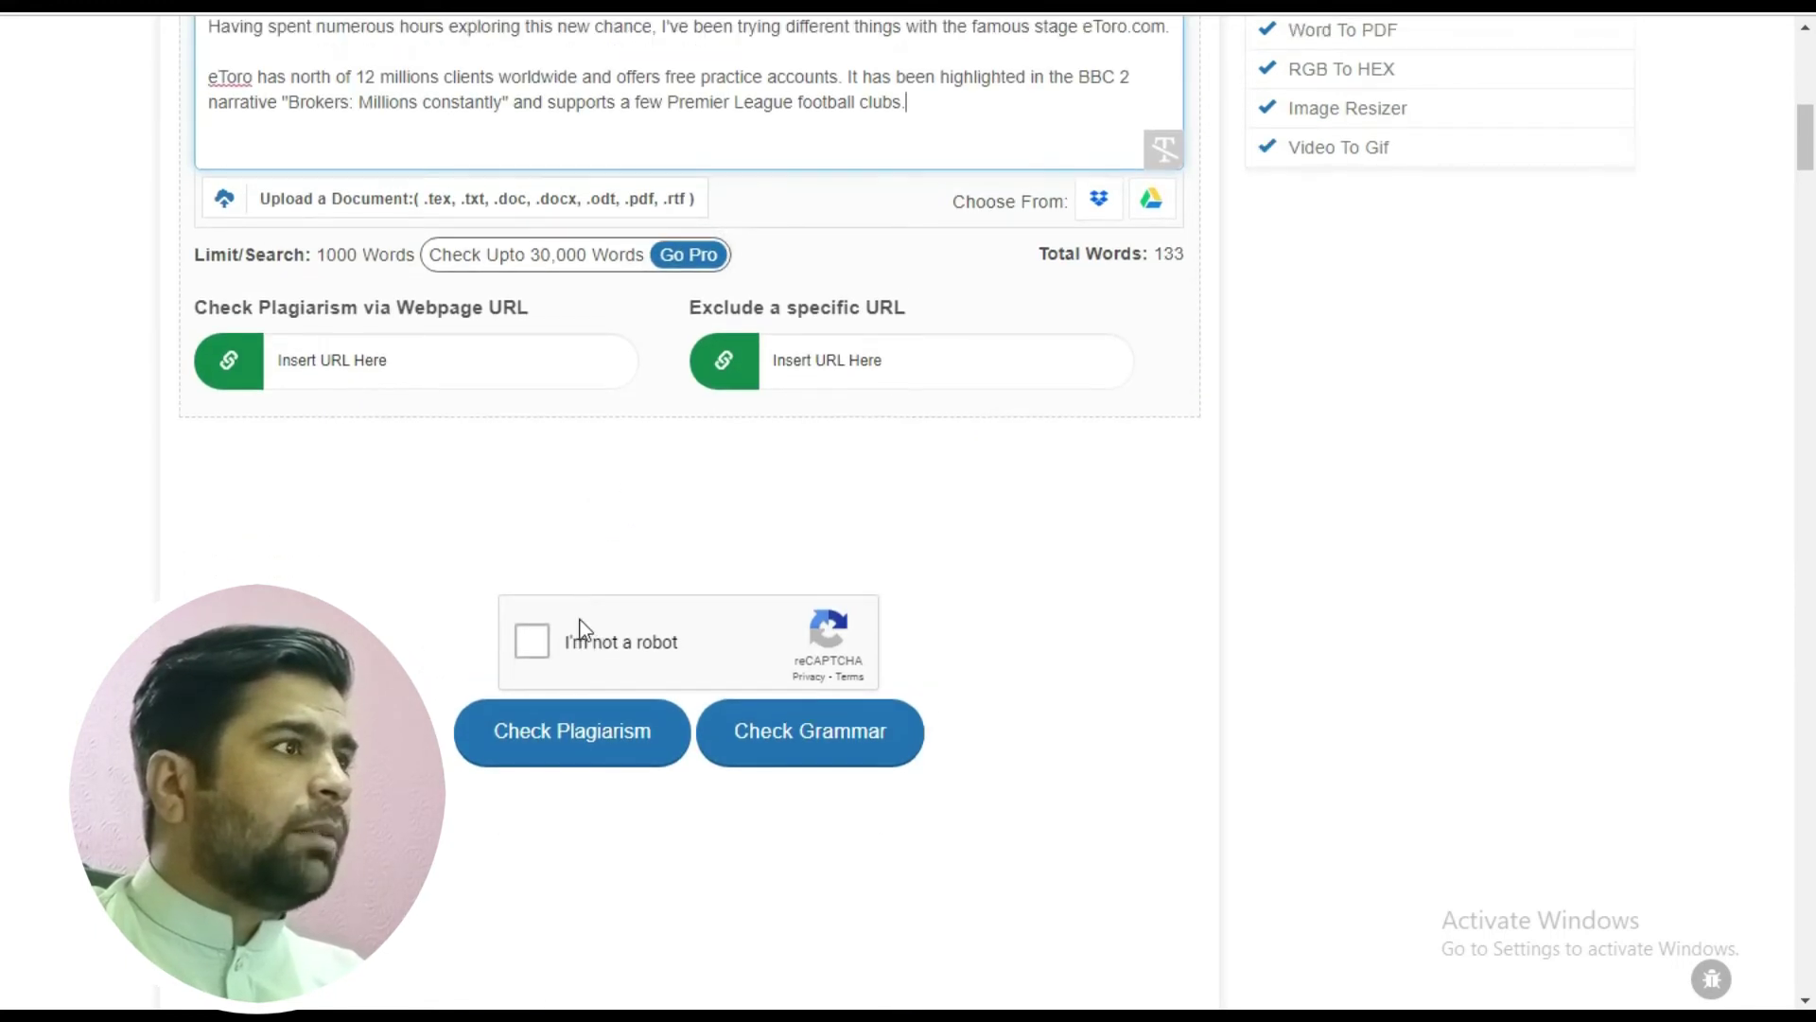
- Complete the "I'm not a robot" verification, run the plagiarism check on the paraphrased text, and view its plagiarism and unique percentages
{"action": "left_click", "coordinate": [543, 647]}
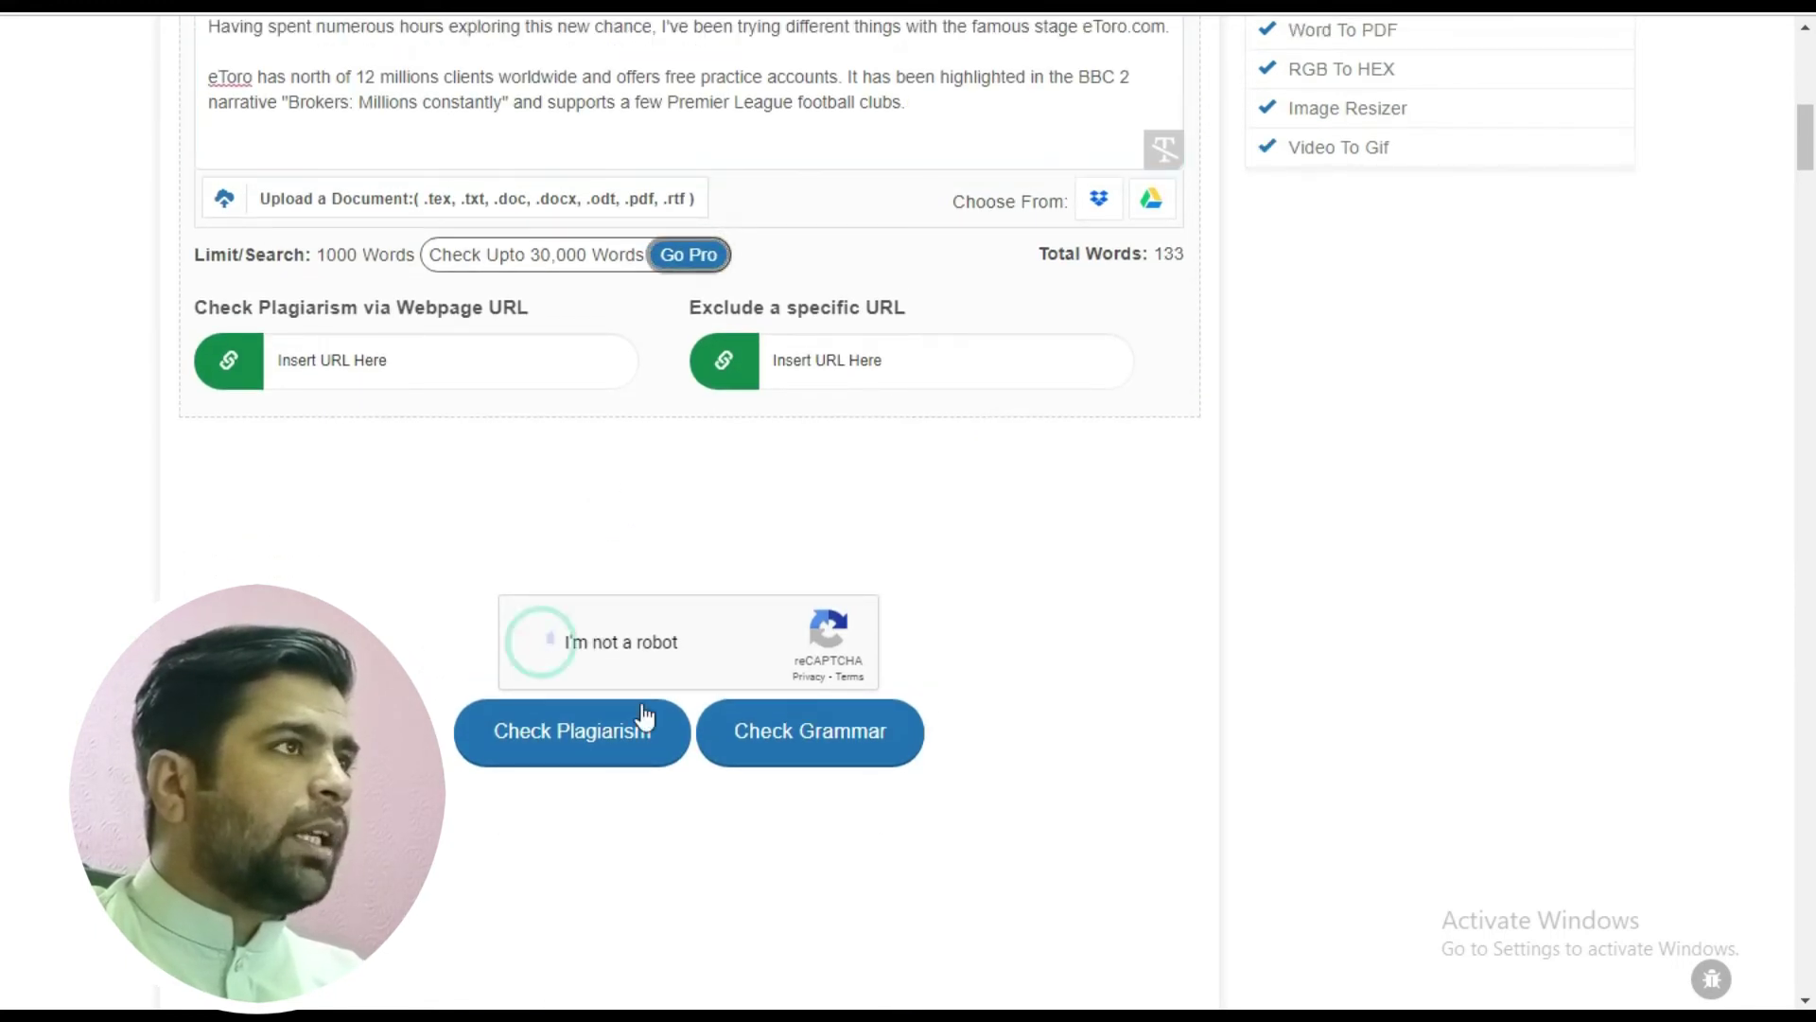
{"action": "left_click", "coordinate": [598, 755]}
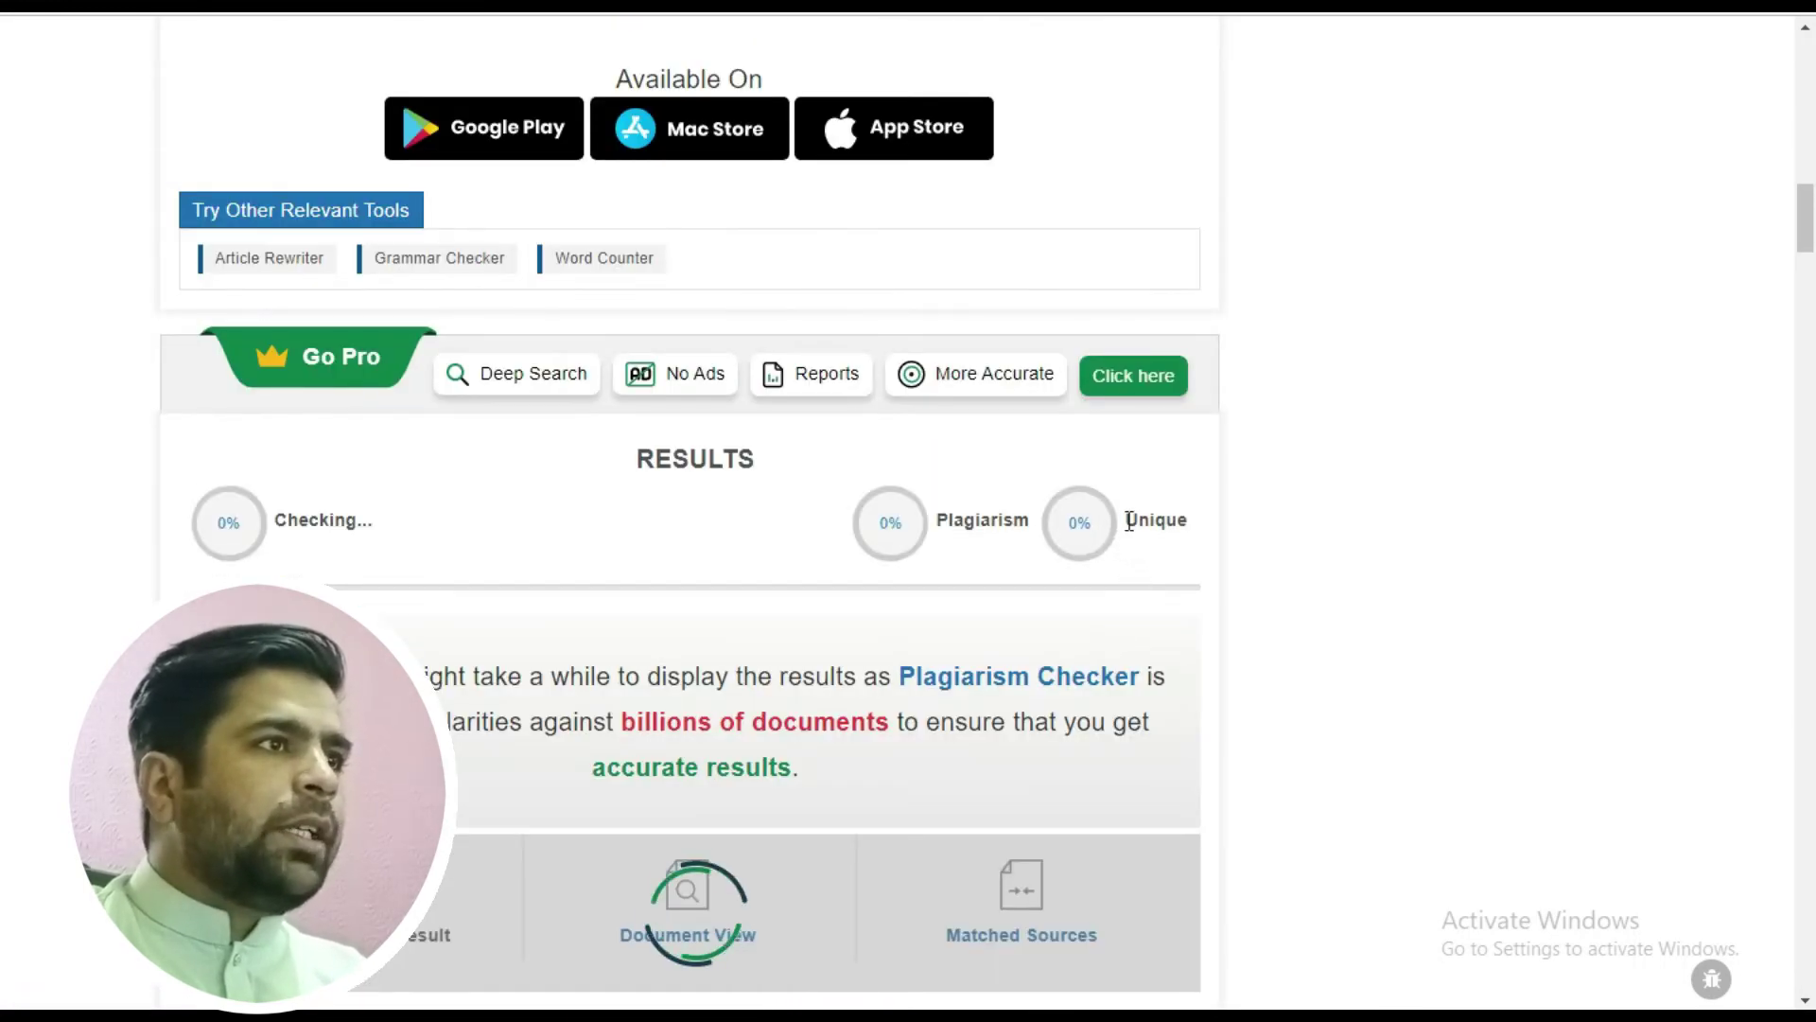
{"action": "left_click_drag", "start_coordinate": [1123, 529], "coordinate": [1173, 547]}
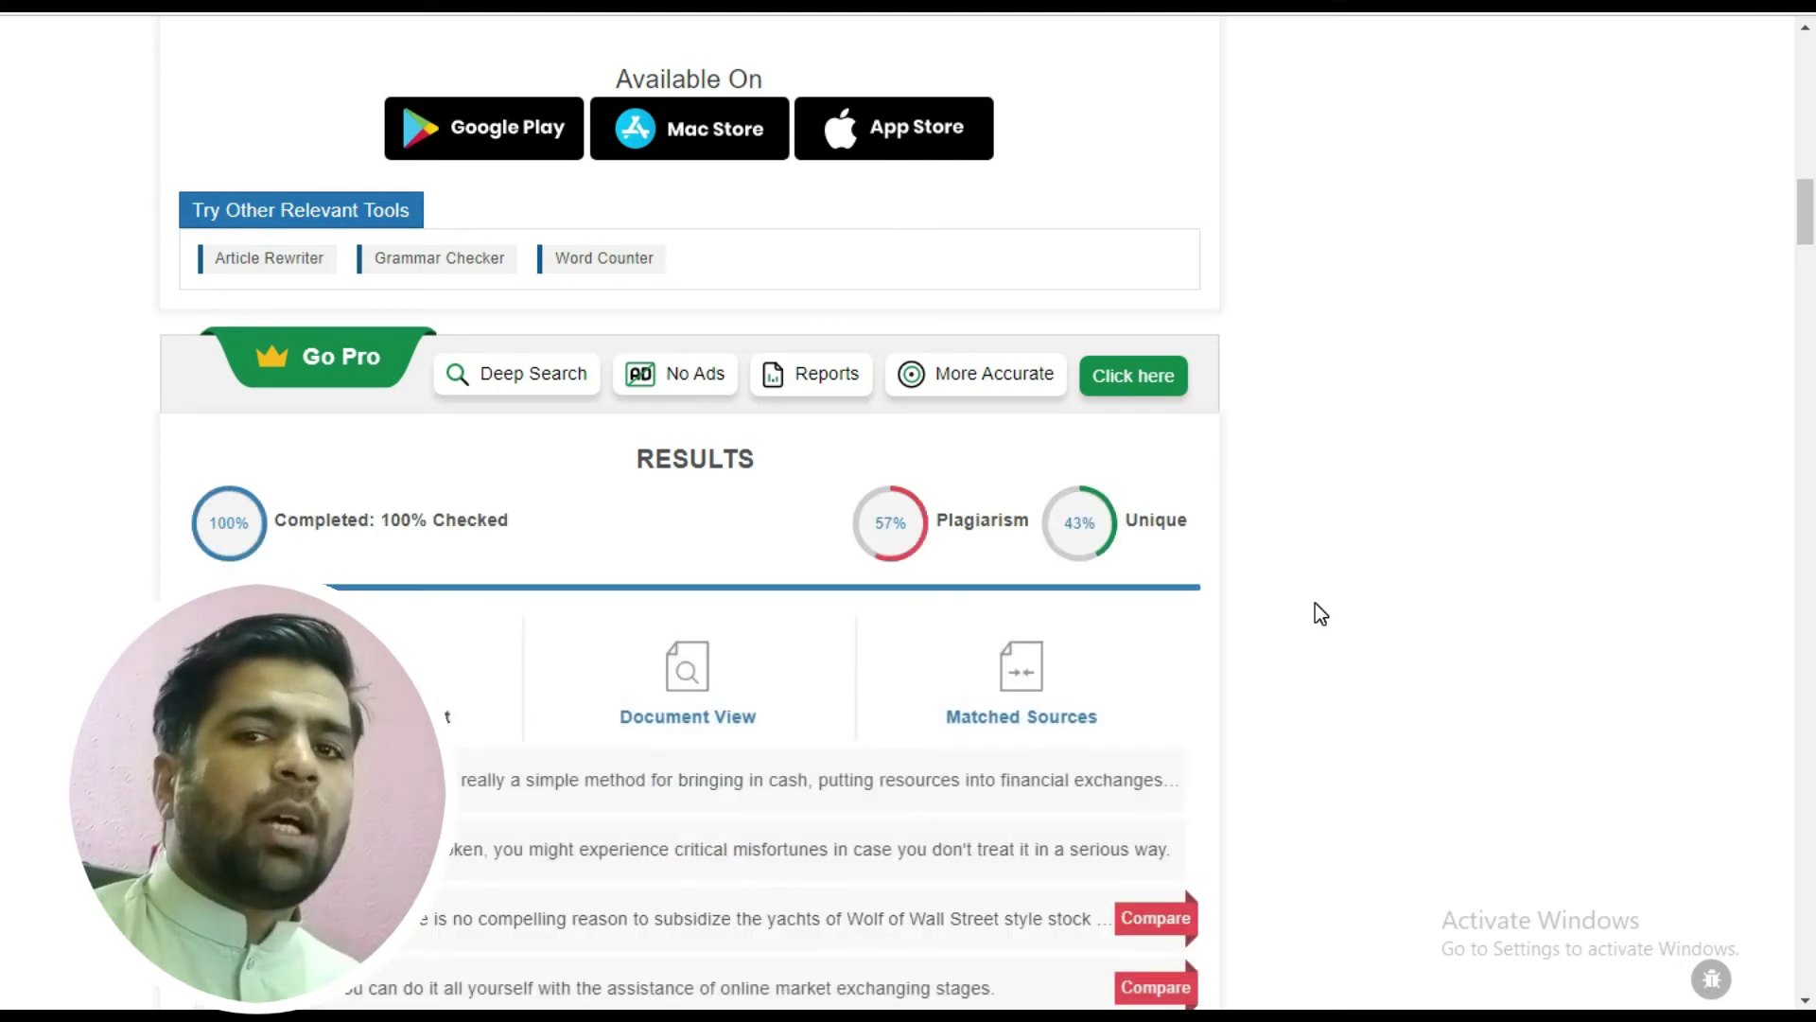
{"action": "scroll", "coordinate": [951, 799], "scroll_direction": "up", "scroll_amount": 3}
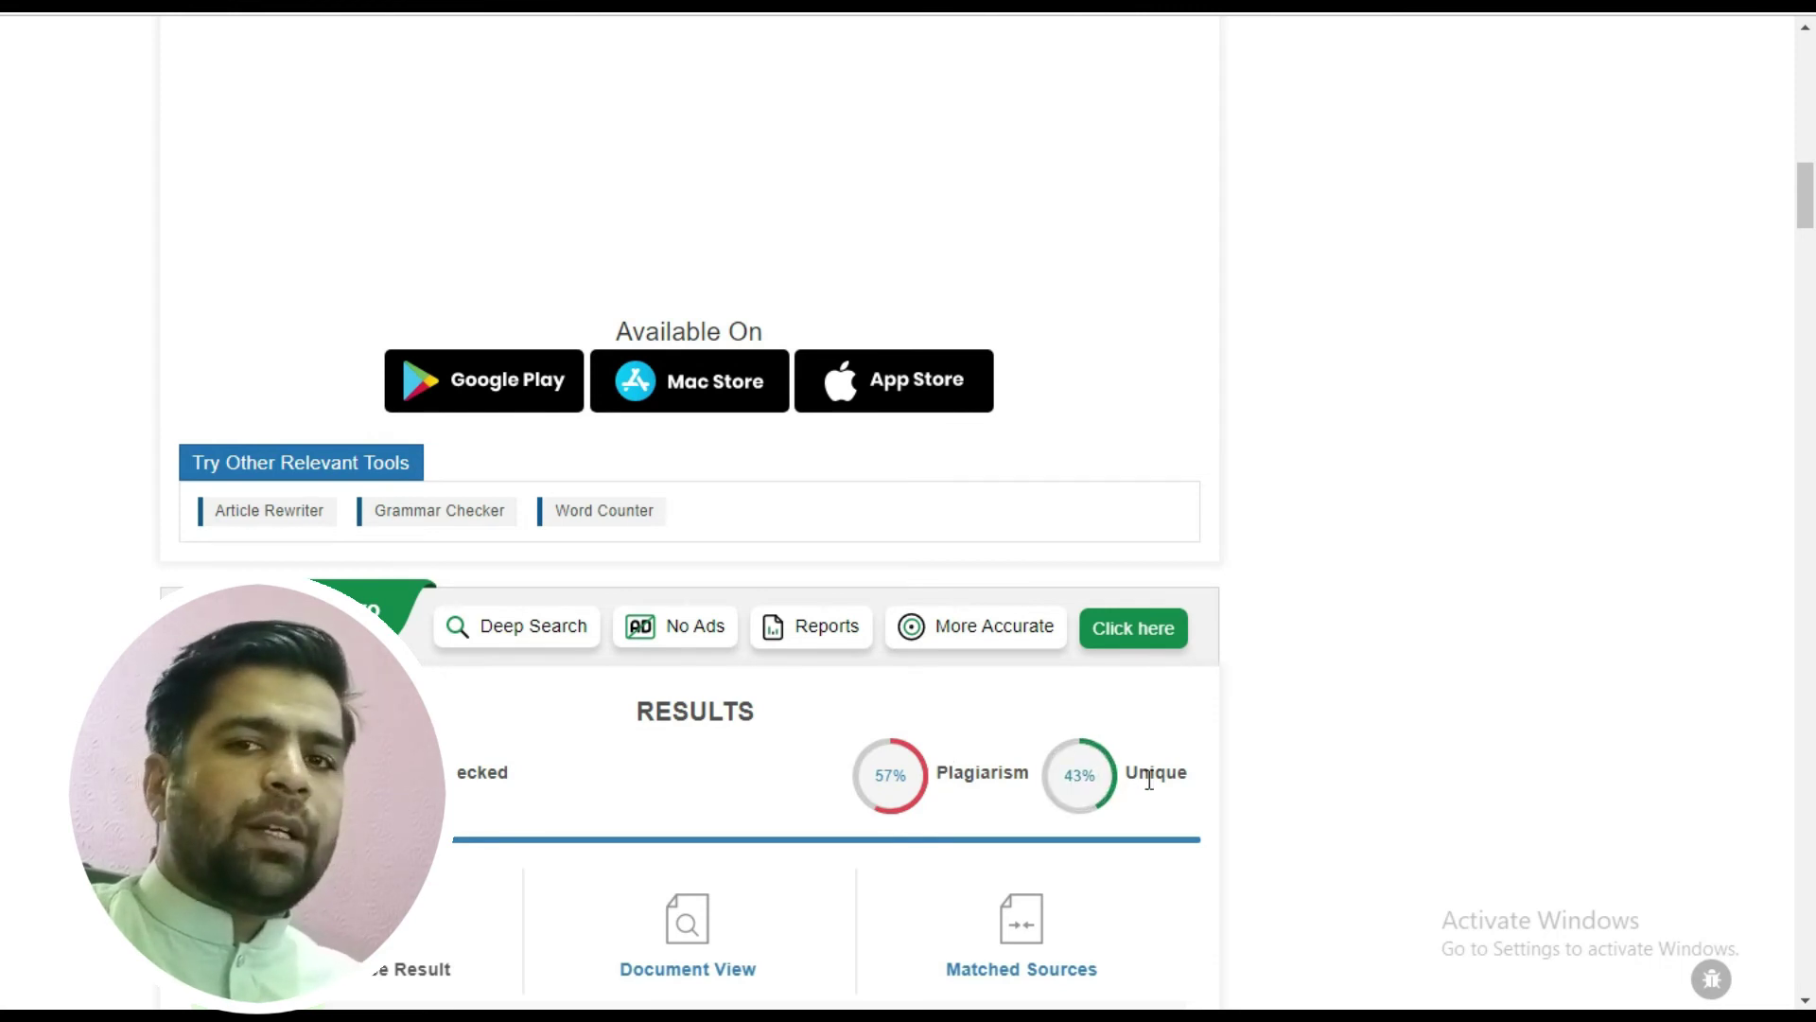
- Return to the Paraphrasing Tool and copy all of the original text from its input box
{"action": "scroll", "coordinate": [1149, 780], "scroll_direction": "up", "scroll_amount": 4}
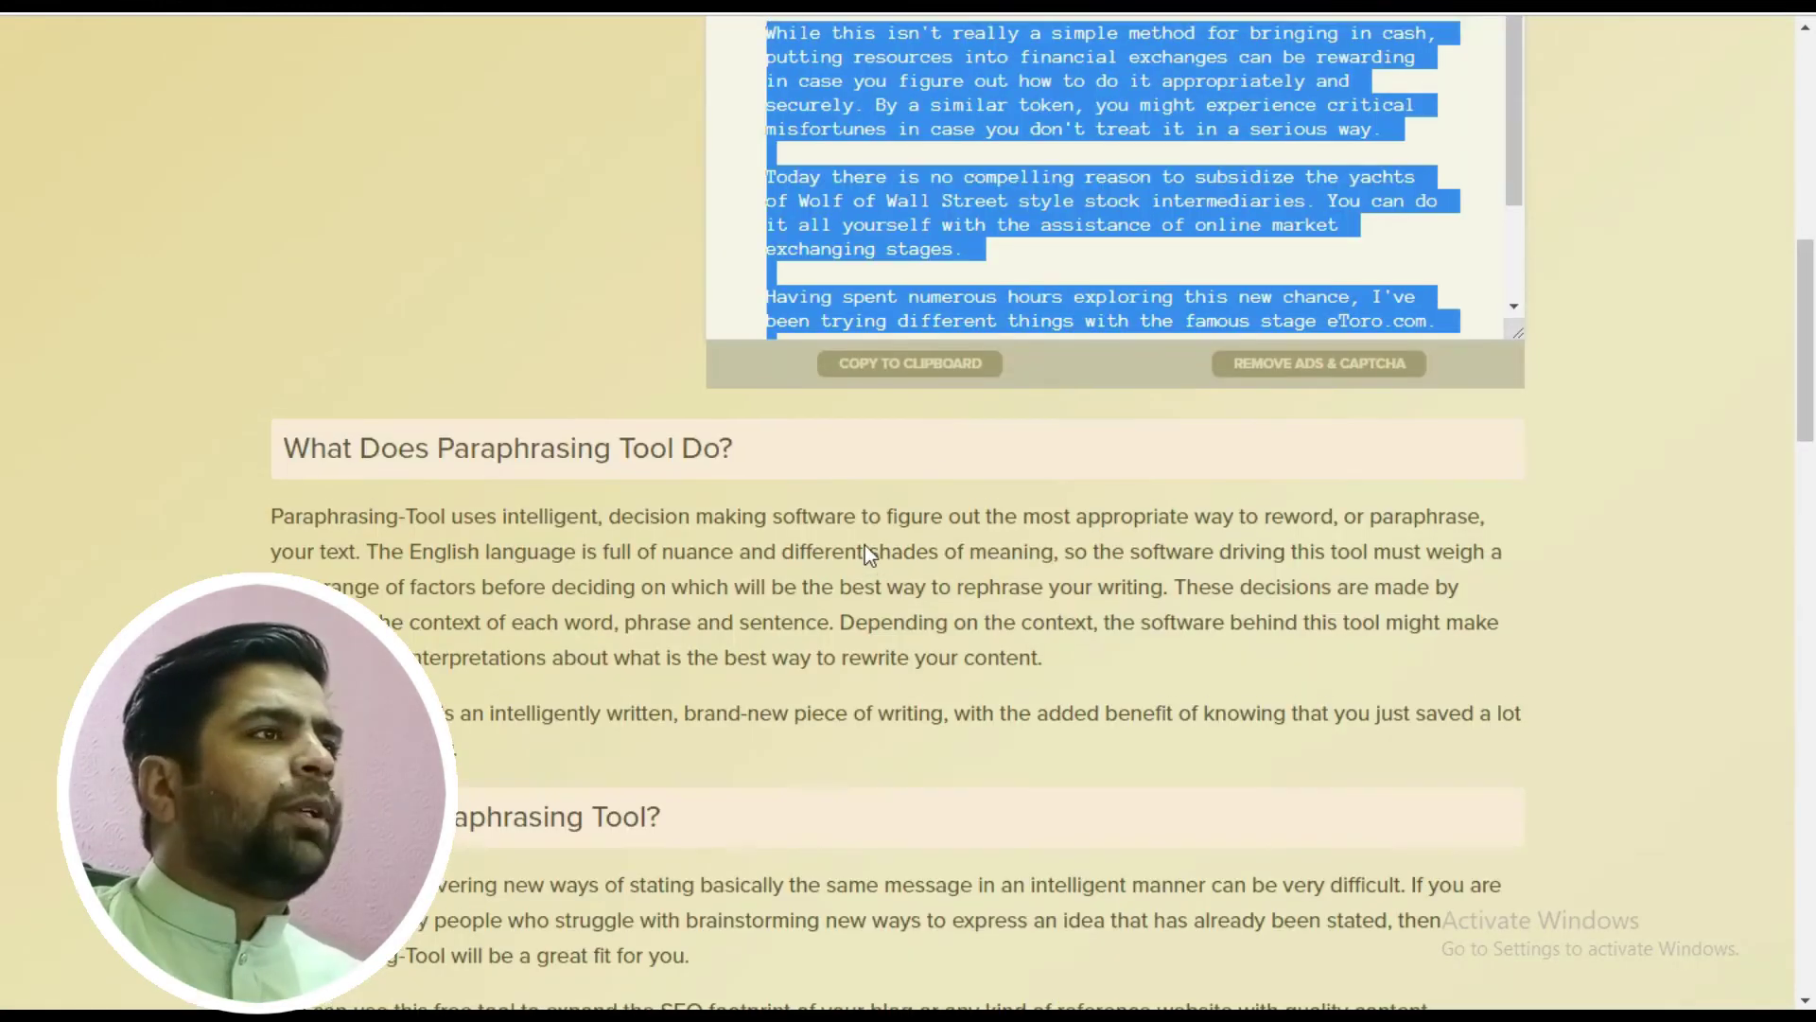
{"action": "scroll", "coordinate": [865, 545], "scroll_direction": "up", "scroll_amount": 8}
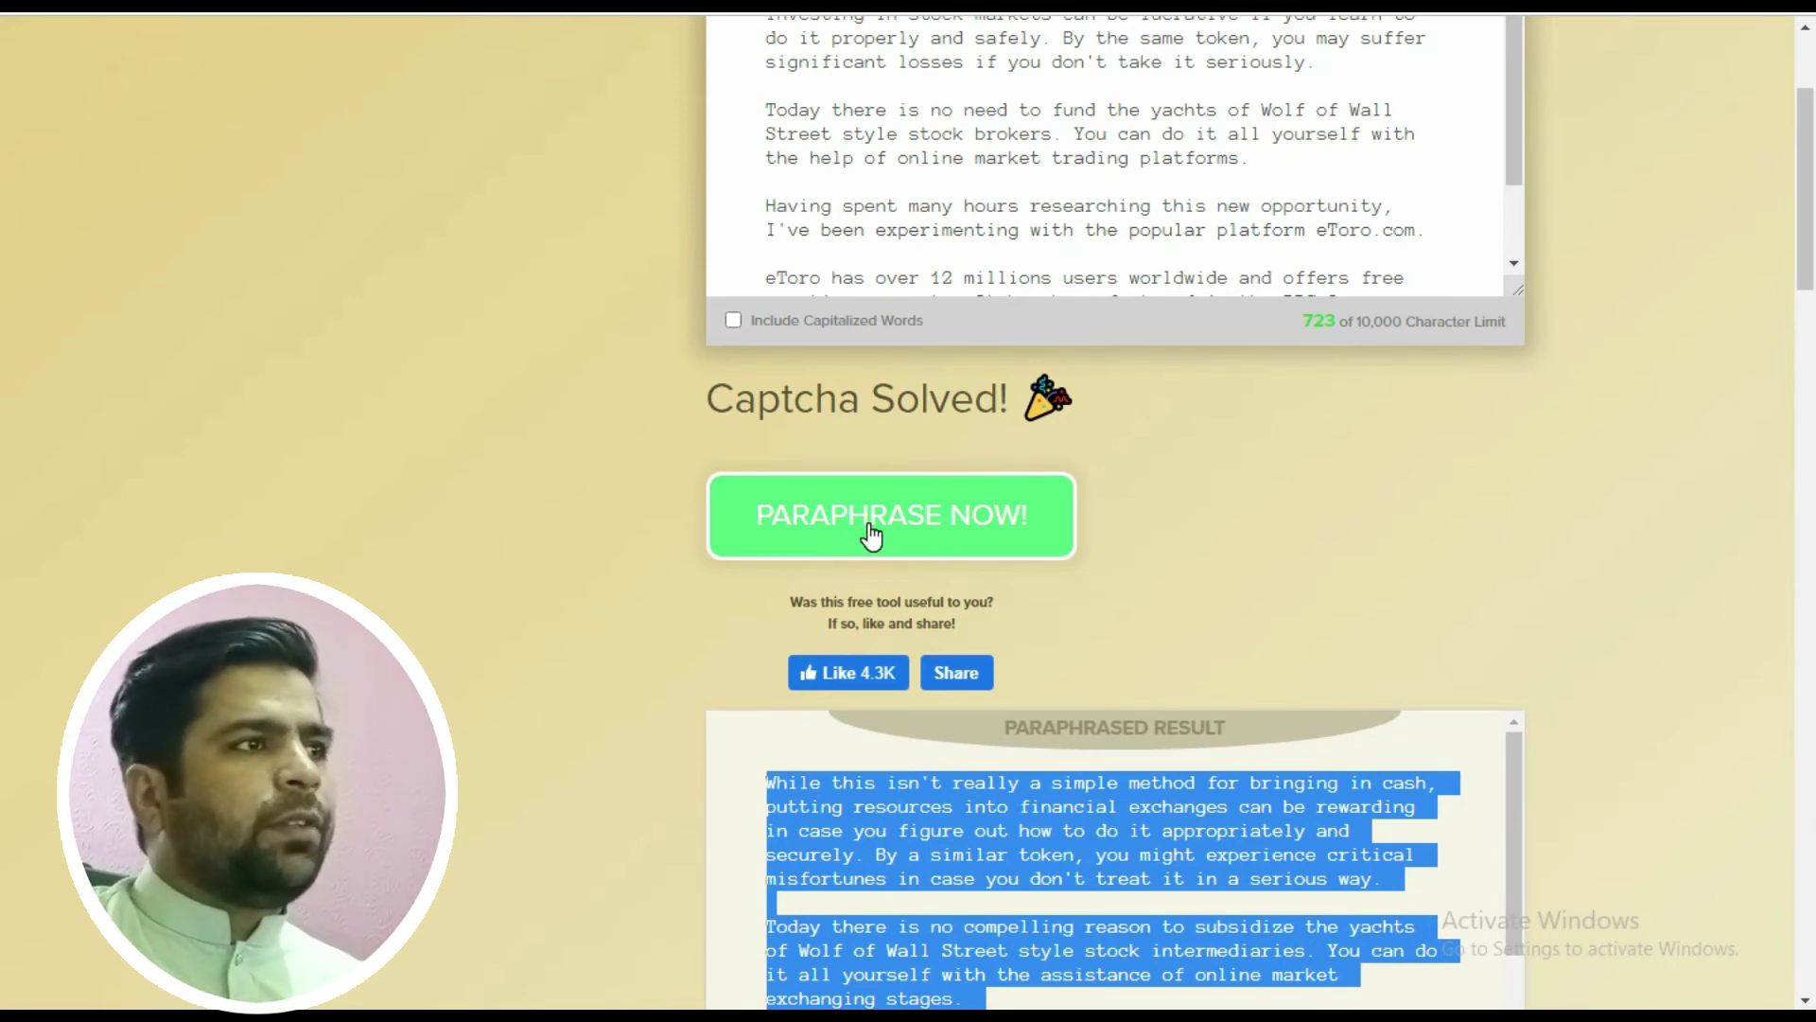
{"action": "scroll", "coordinate": [1139, 757], "scroll_direction": "up", "scroll_amount": 3}
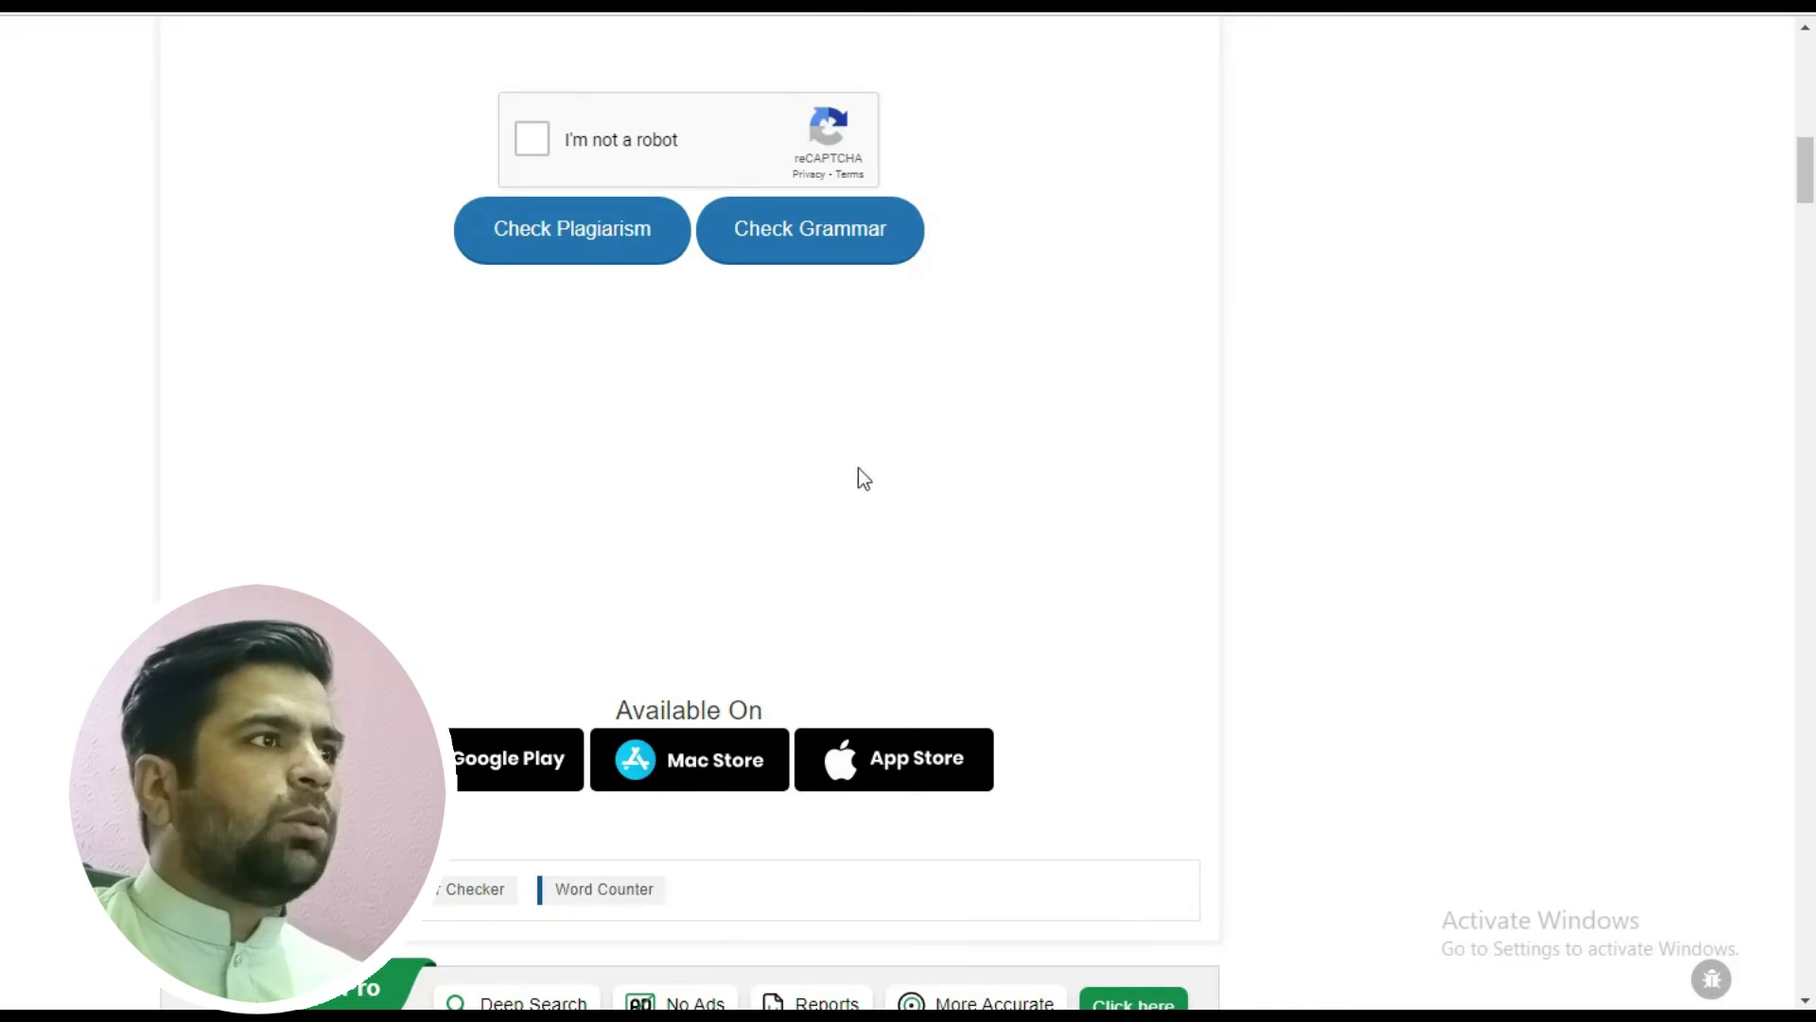
{"action": "scroll", "coordinate": [851, 478], "scroll_direction": "up", "scroll_amount": 6}
{"action": "scroll", "coordinate": [1052, 588], "scroll_direction": "down", "scroll_amount": 1}
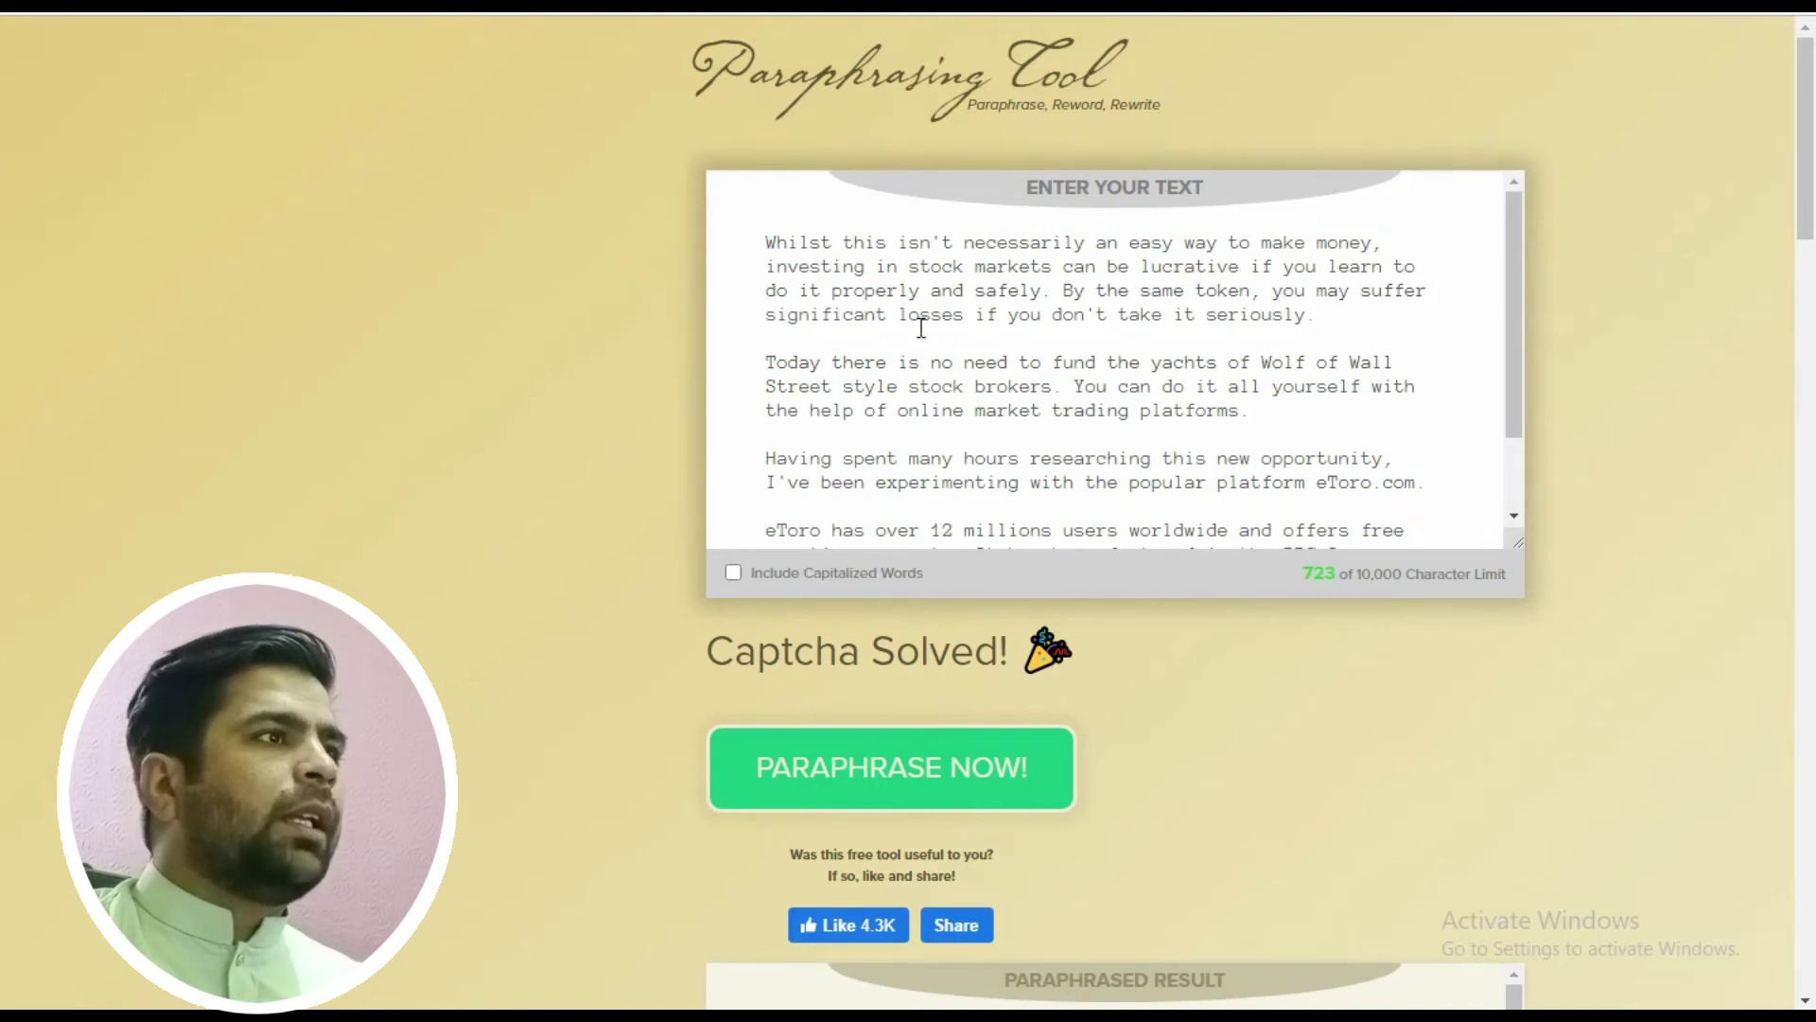
{"action": "scroll", "coordinate": [921, 327], "scroll_direction": "down", "scroll_amount": 1}
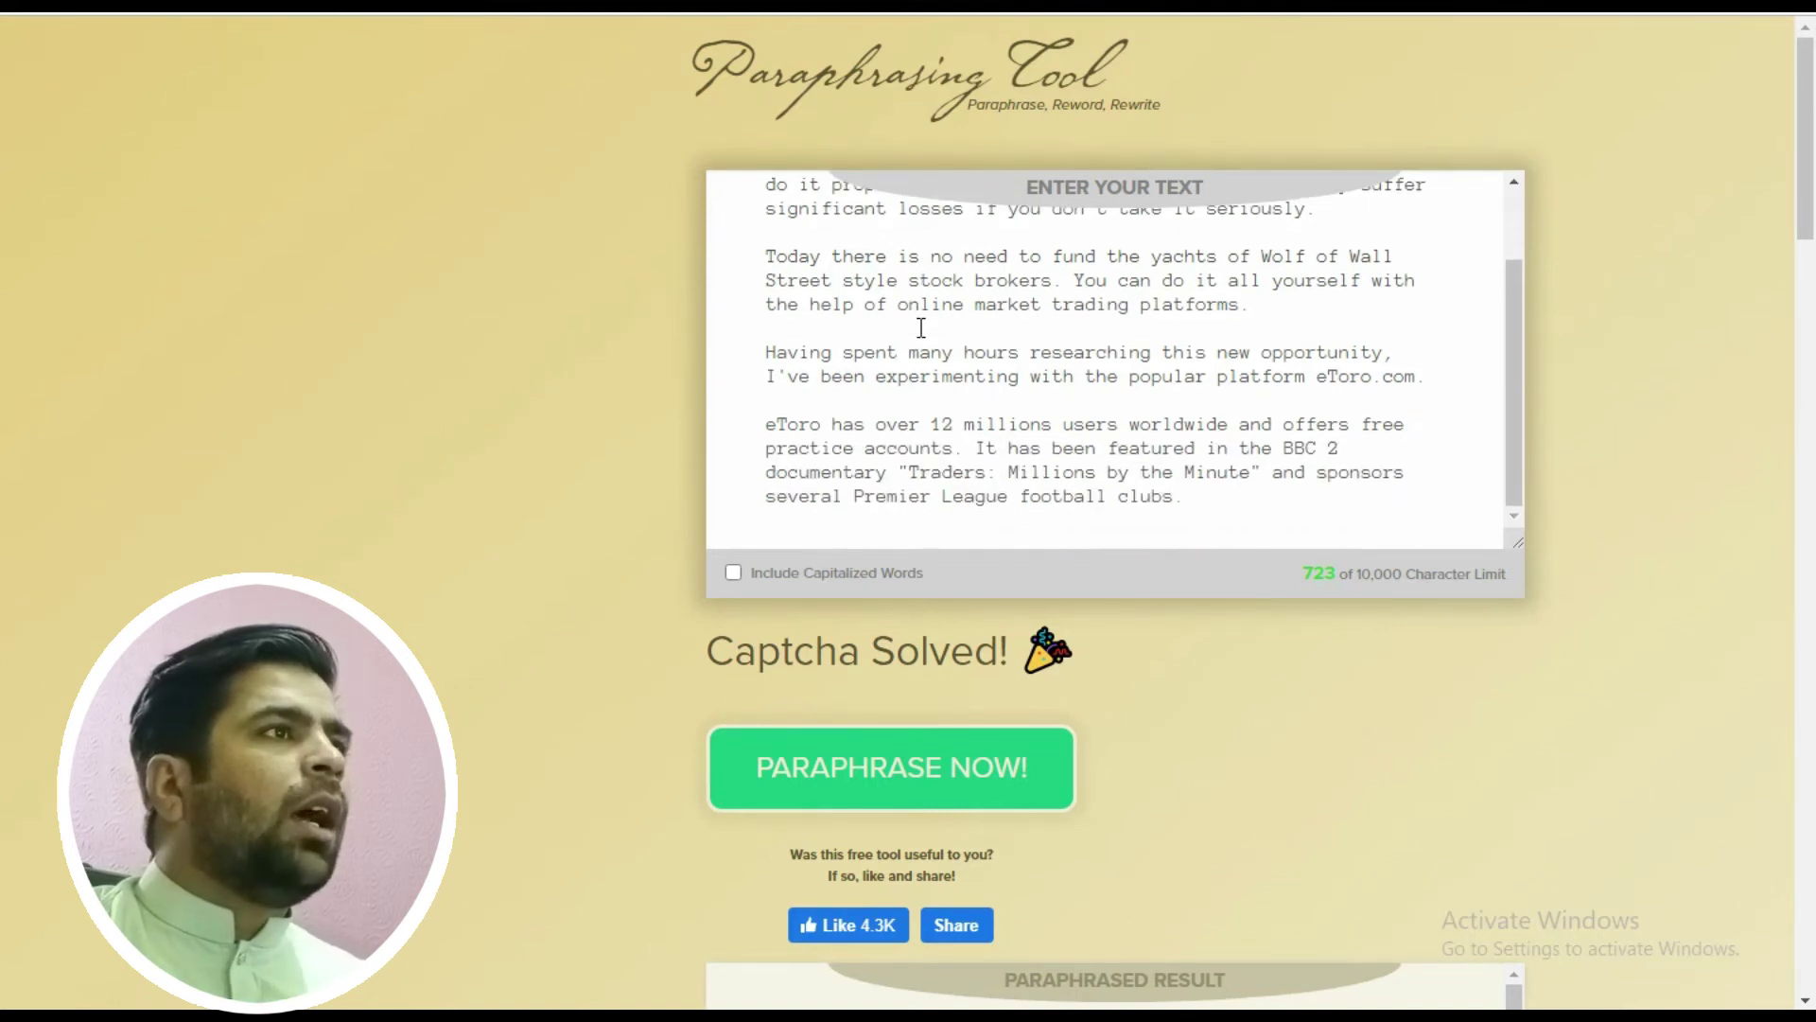
{"action": "left_click", "coordinate": [921, 327]}
{"action": "key", "text": "ctrl+a"}
{"action": "key", "text": "ctrl+c"}
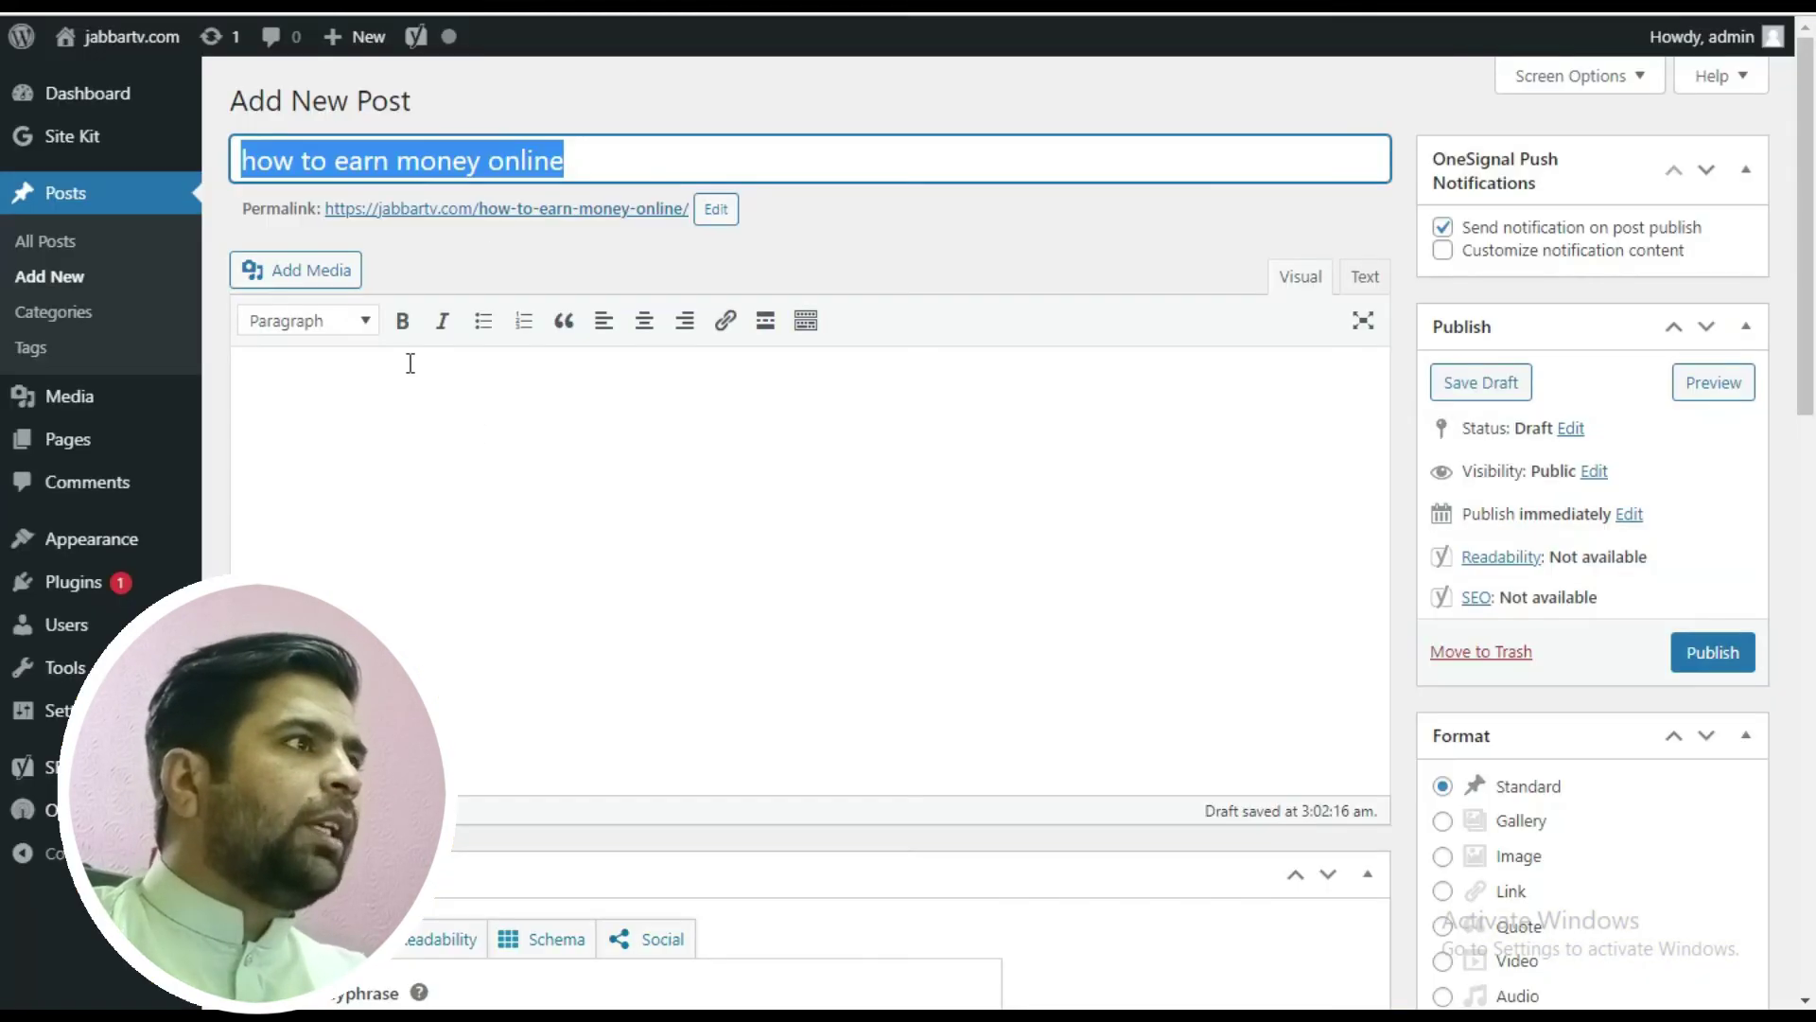
- Switch to the WordPress Add New Post page and paste the copied Online market trading text into the post body
{"action": "left_click", "coordinate": [406, 364]}
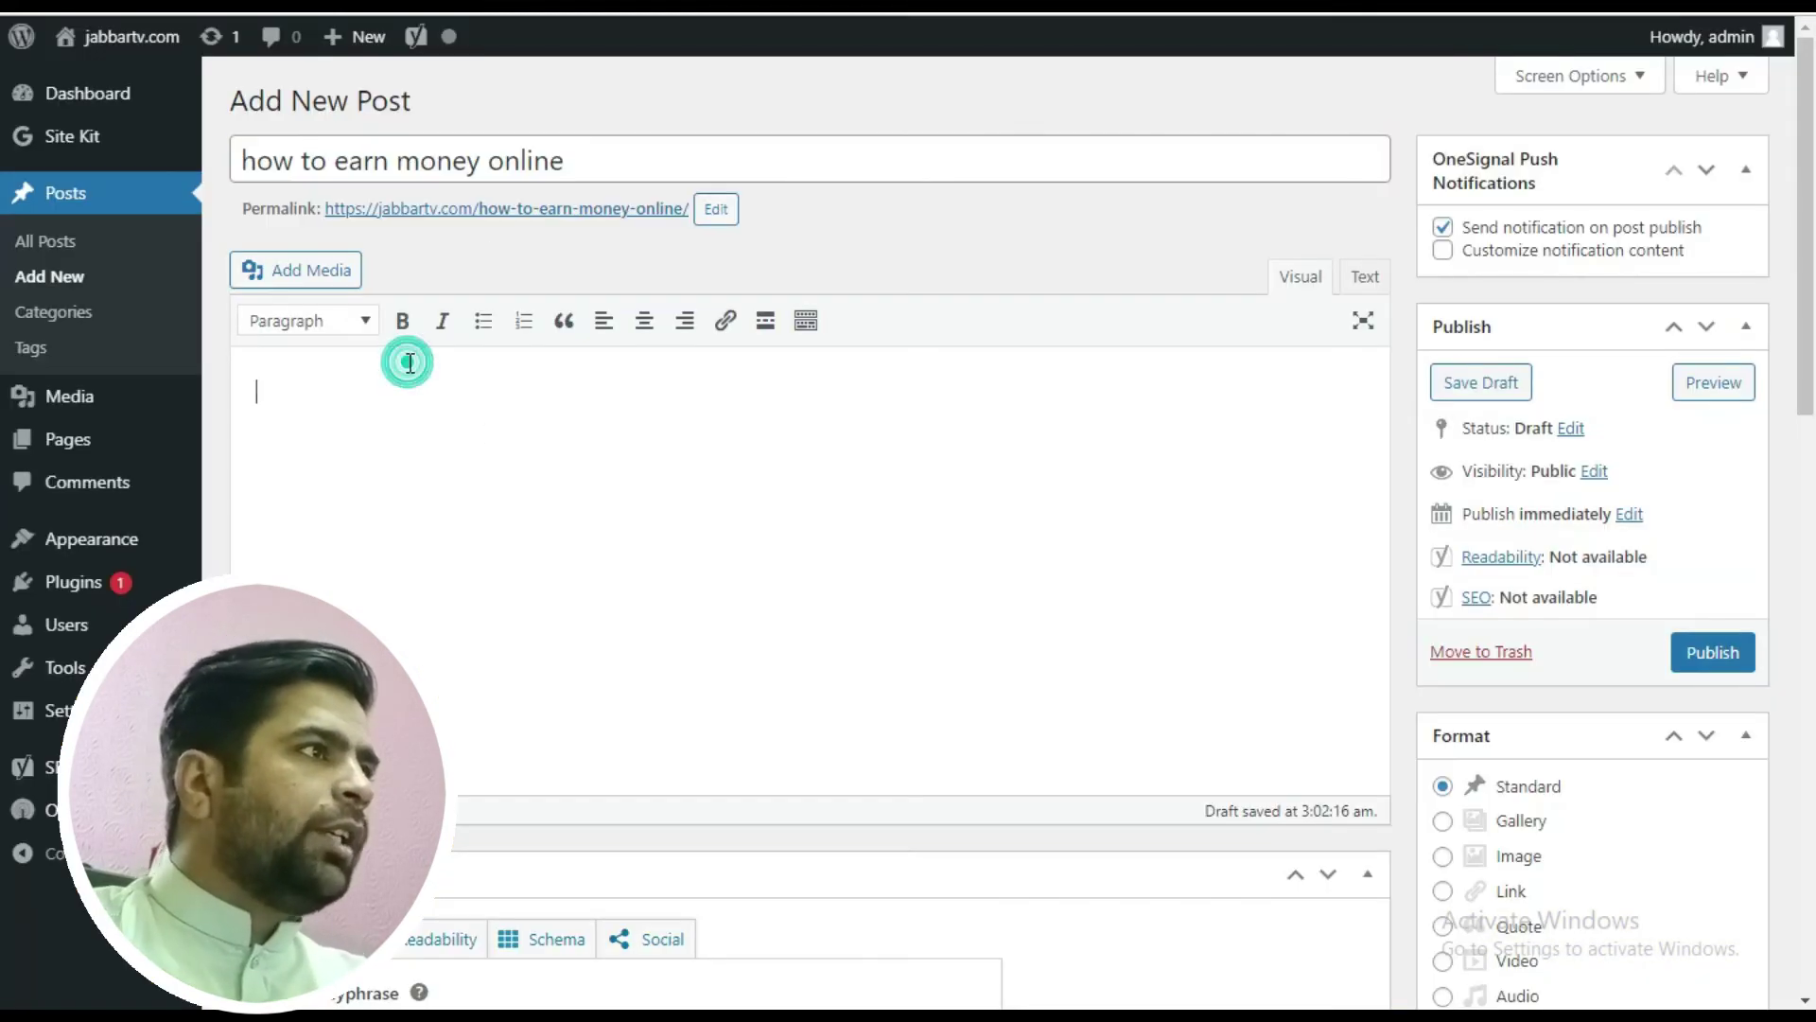
{"action": "key", "text": "ctrl+v"}
{"action": "scroll", "coordinate": [428, 577], "scroll_direction": "down", "scroll_amount": 1}
{"action": "scroll", "coordinate": [287, 440], "scroll_direction": "up", "scroll_amount": 1}
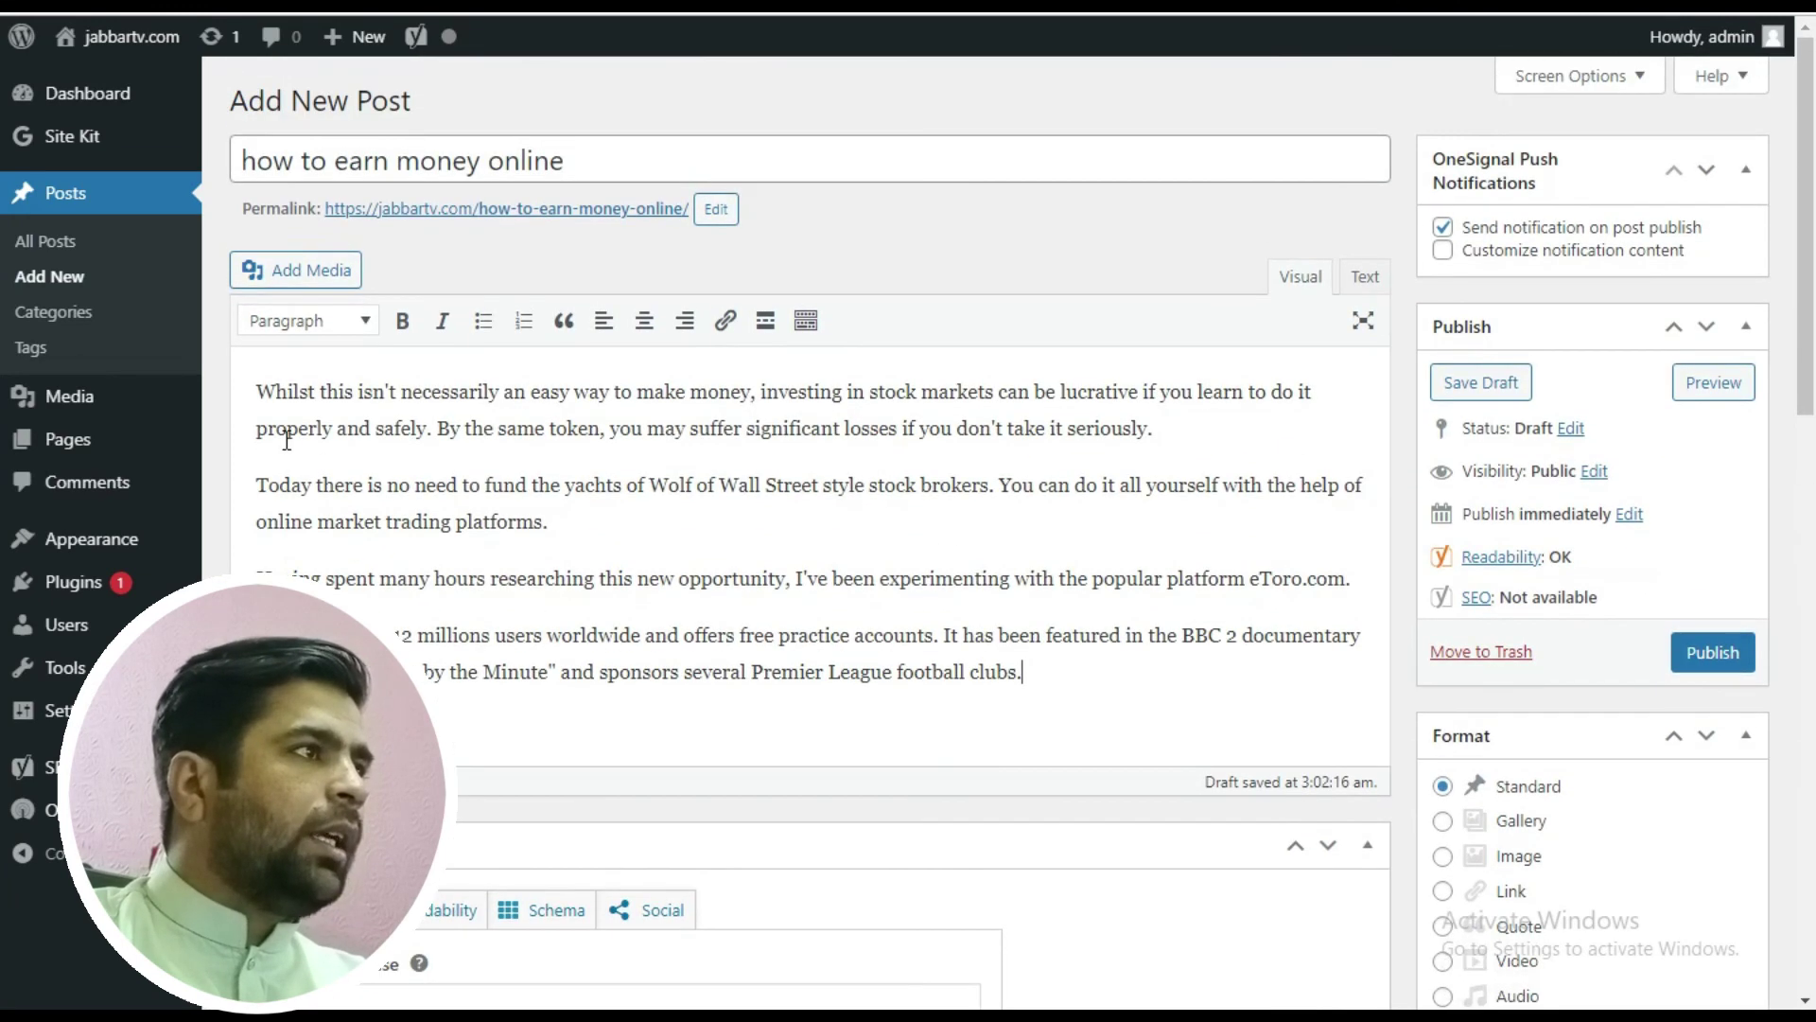
- Add a new line above the first paragraph of the post body containing the post title "how to earn money online"
{"action": "left_click", "coordinate": [249, 392]}
{"action": "key", "text": "Return"}
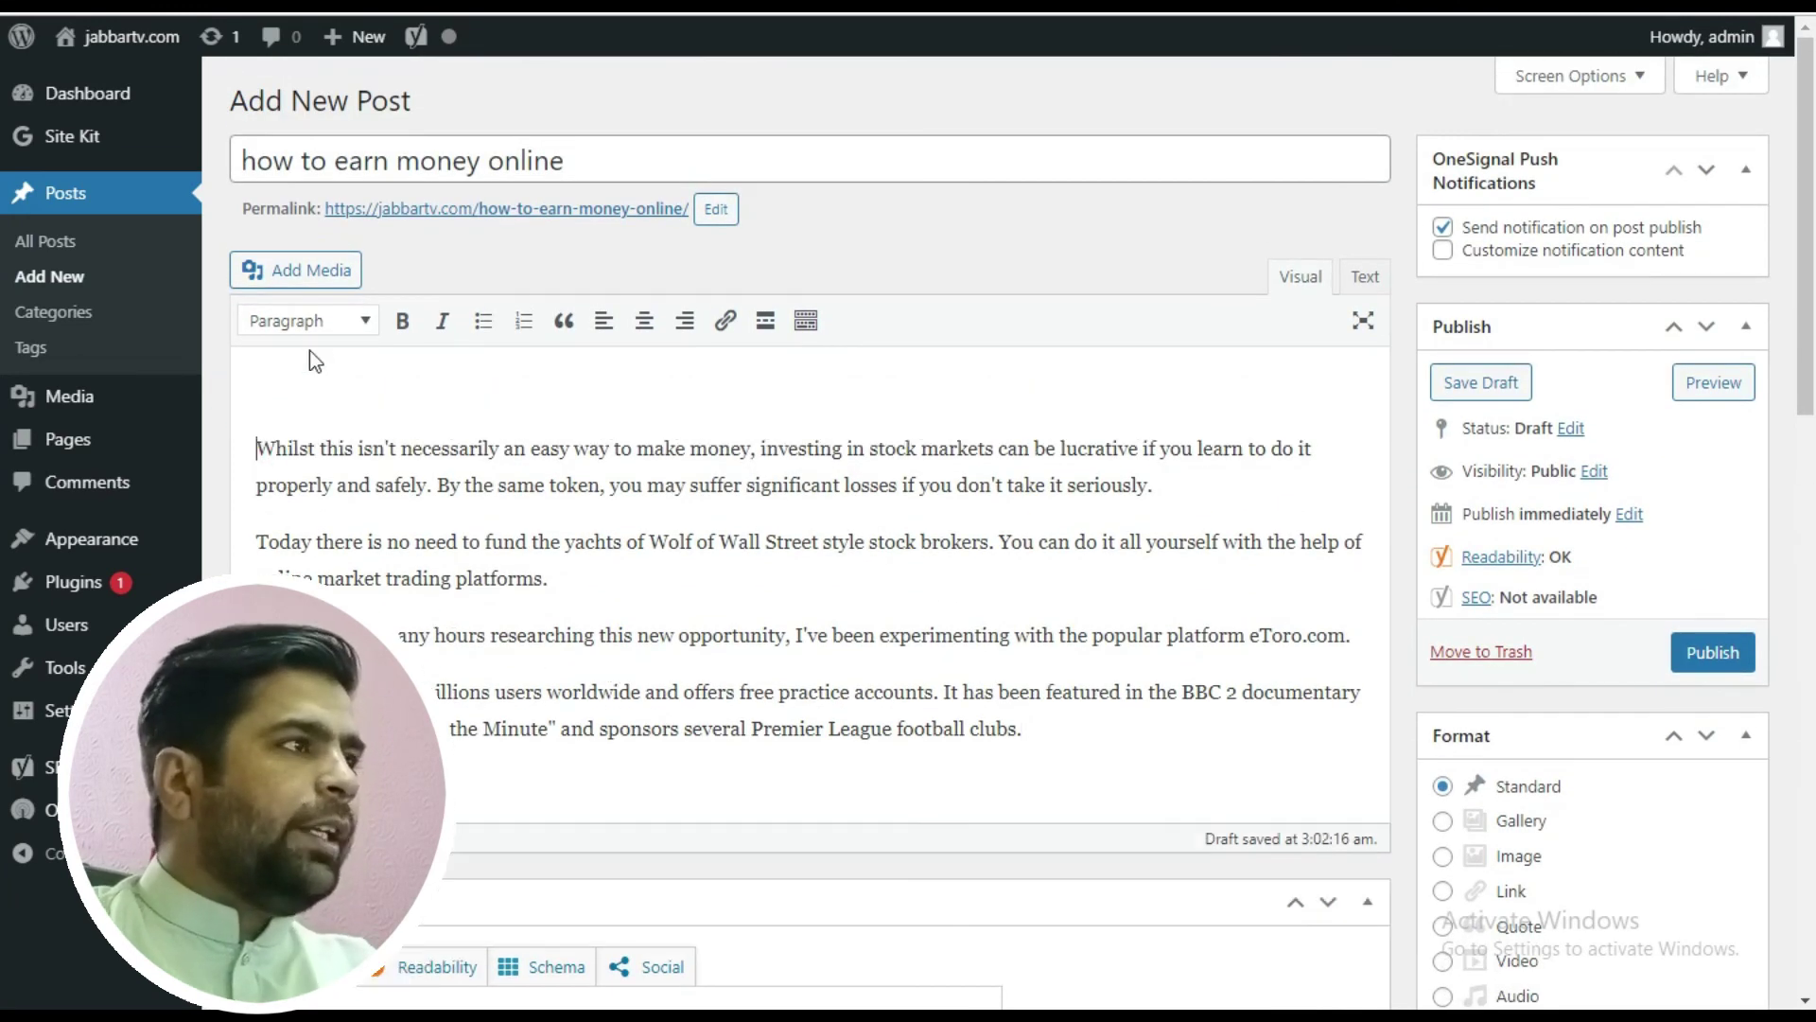
{"action": "left_click", "coordinate": [301, 371]}
{"action": "type", "text": "fgfgfdgf"}
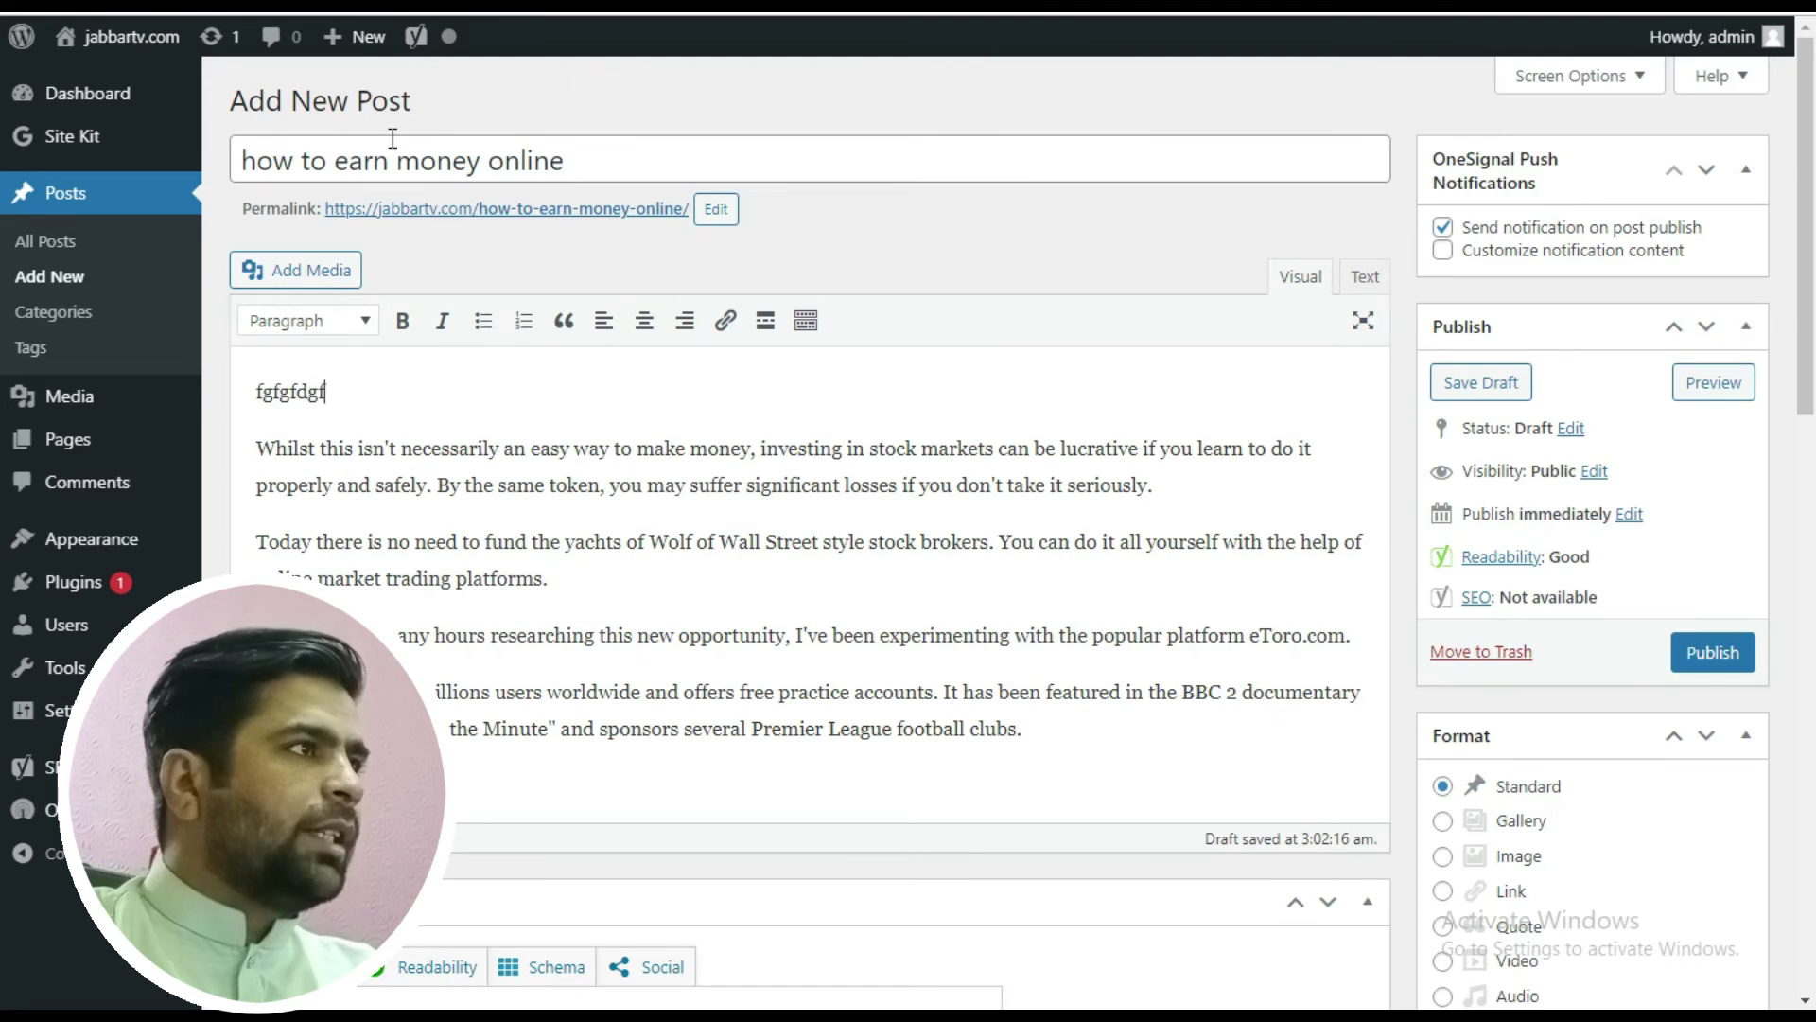
{"action": "triple_click", "coordinate": [379, 161]}
{"action": "key", "text": "ctrl+c"}
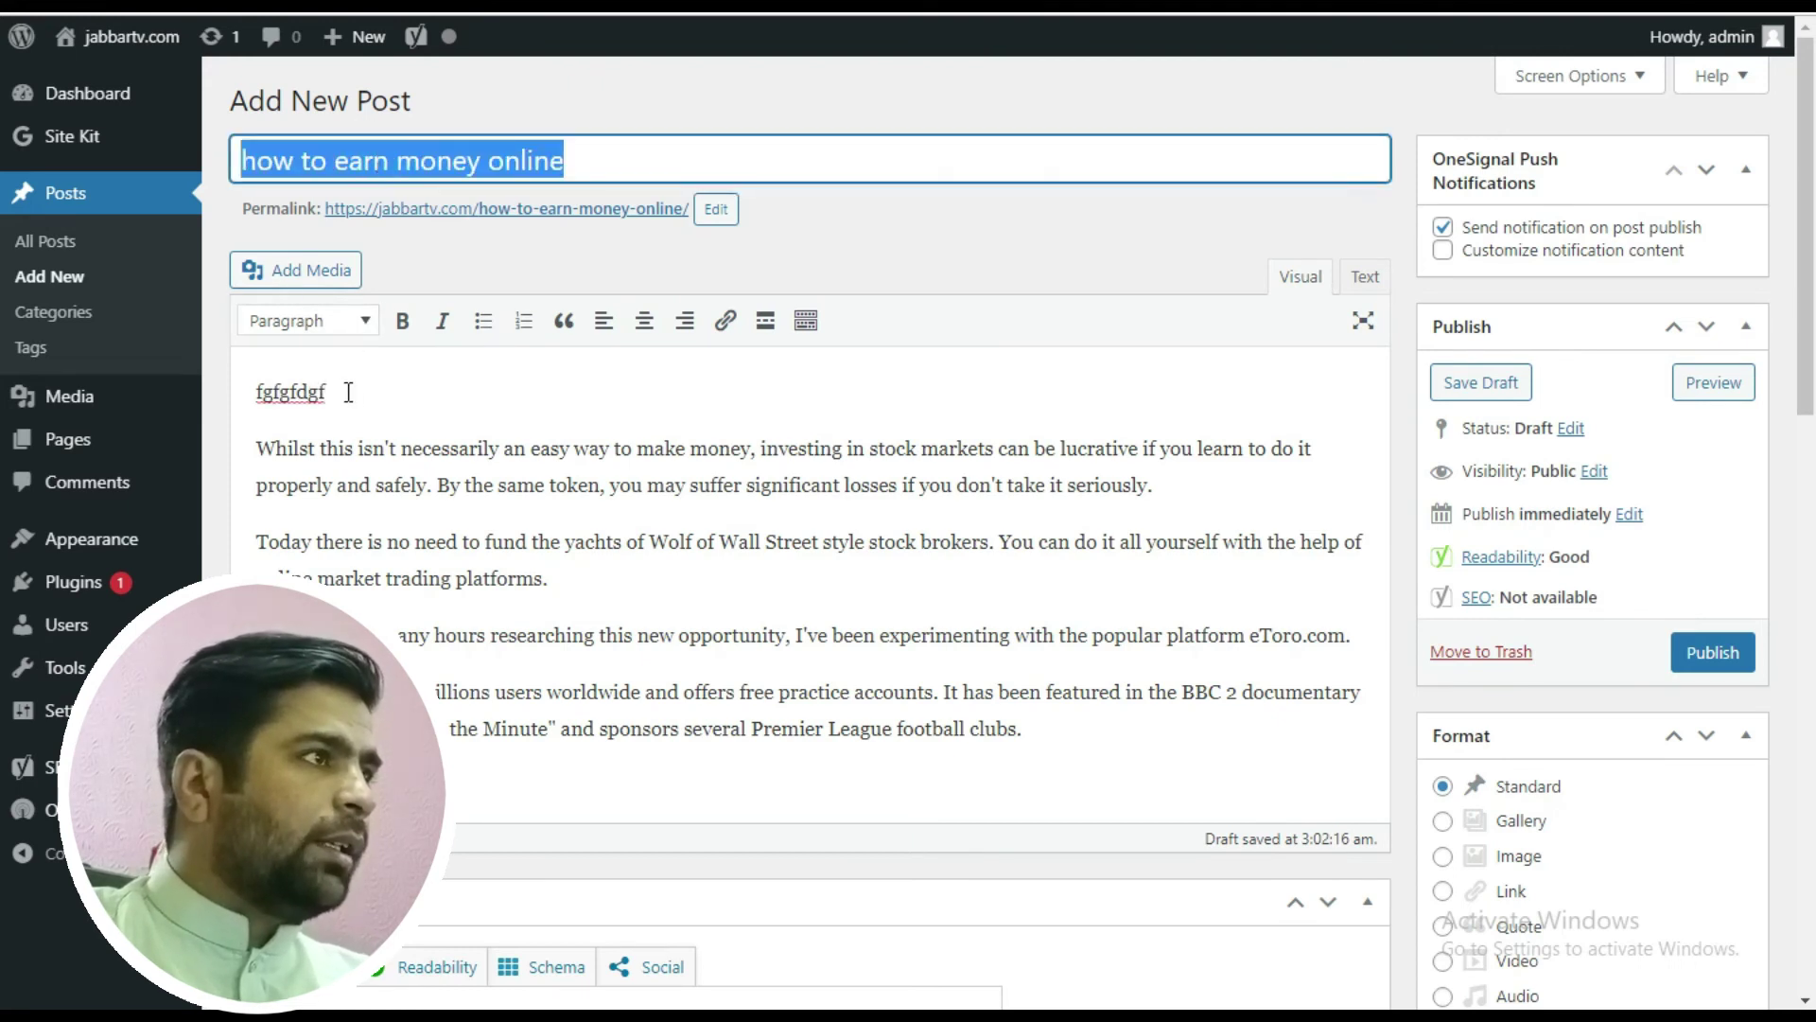
{"action": "double_click", "coordinate": [317, 393]}
{"action": "key", "text": "ctrl+v"}
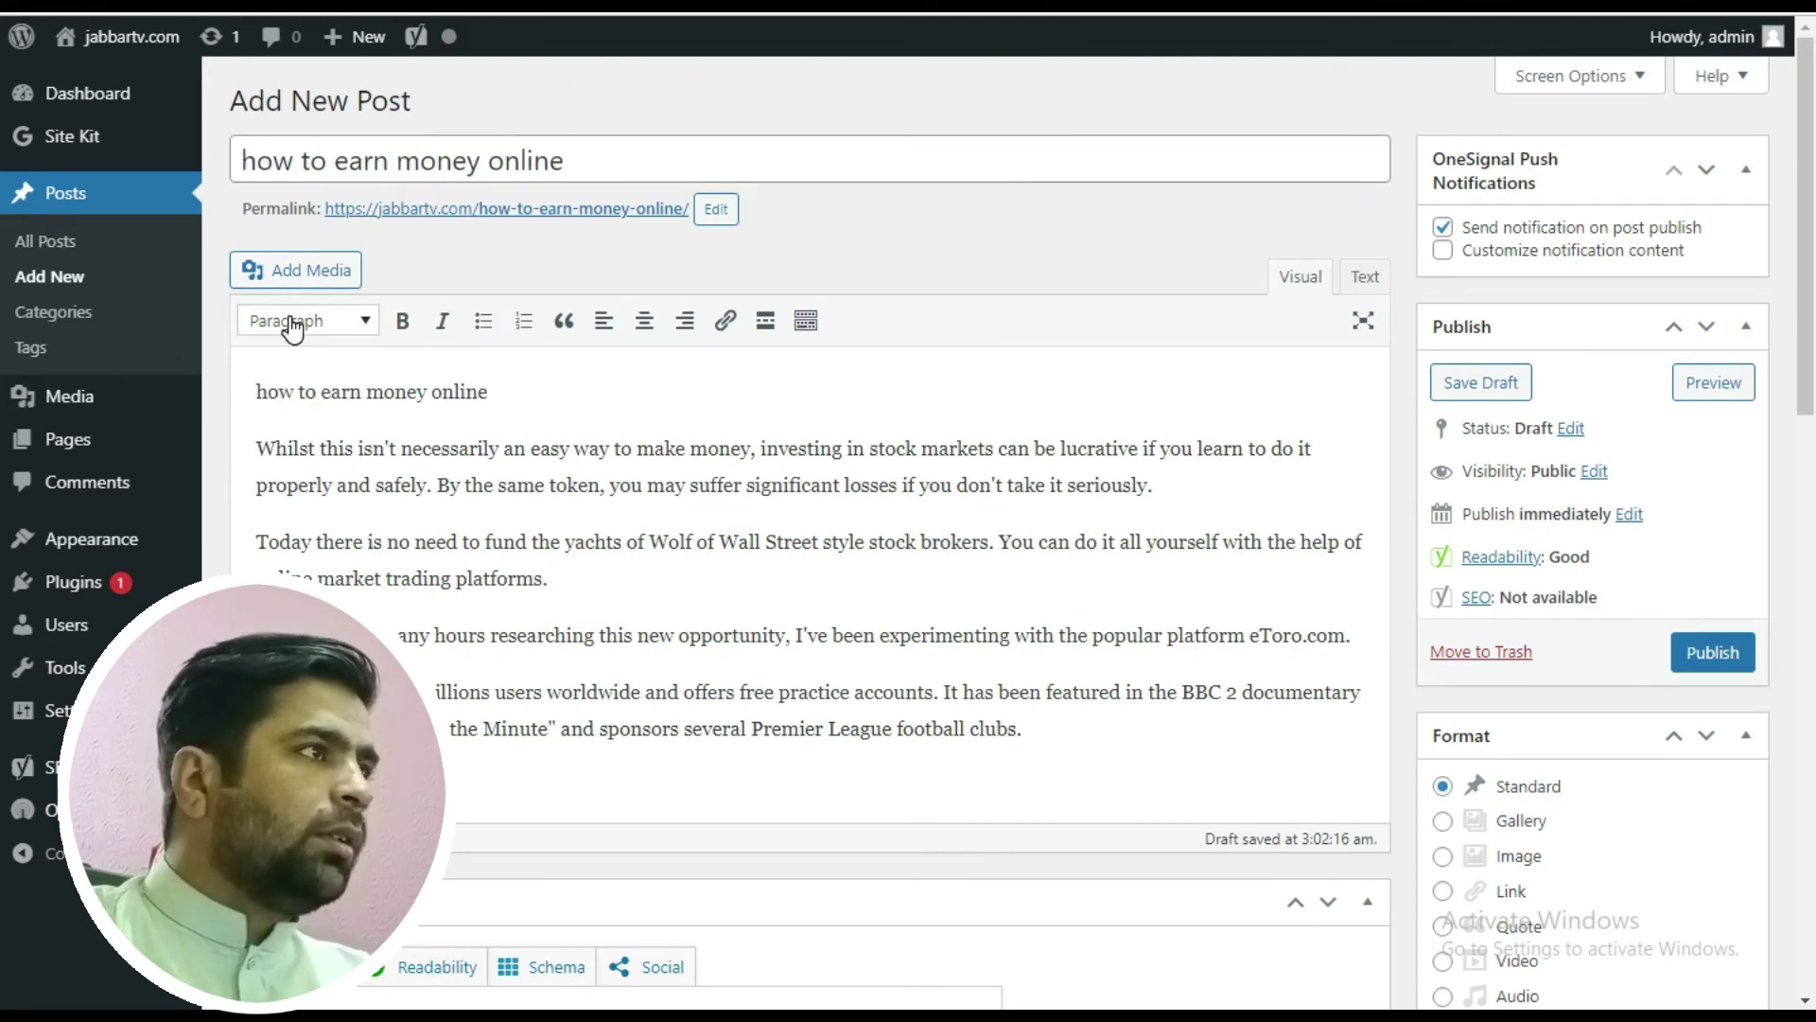
- Format the "how to earn money online" line in the post body as Heading 2
{"action": "left_click", "coordinate": [294, 322]}
{"action": "left_click", "coordinate": [364, 465]}
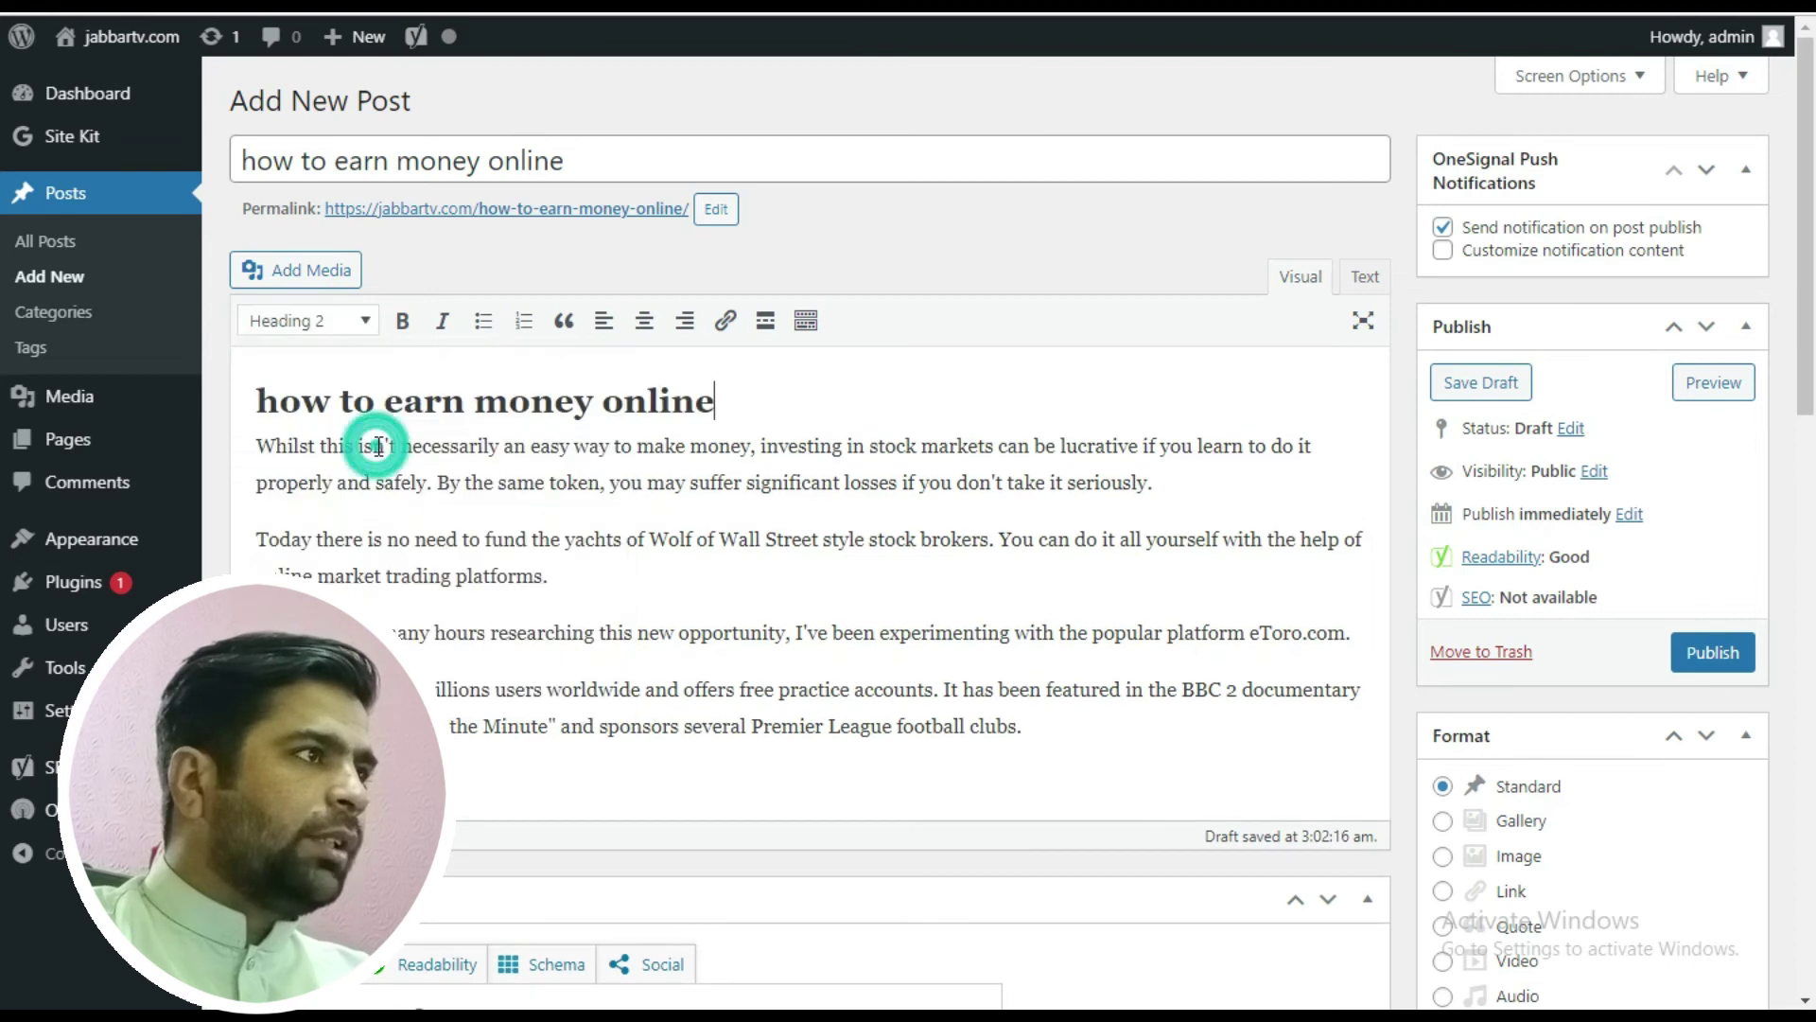
{"action": "left_click", "coordinate": [729, 394]}
- Look over the post's publishing, Yoast SEO, Categories and Tags settings
{"action": "scroll", "coordinate": [1524, 442], "scroll_direction": "down", "scroll_amount": 1}
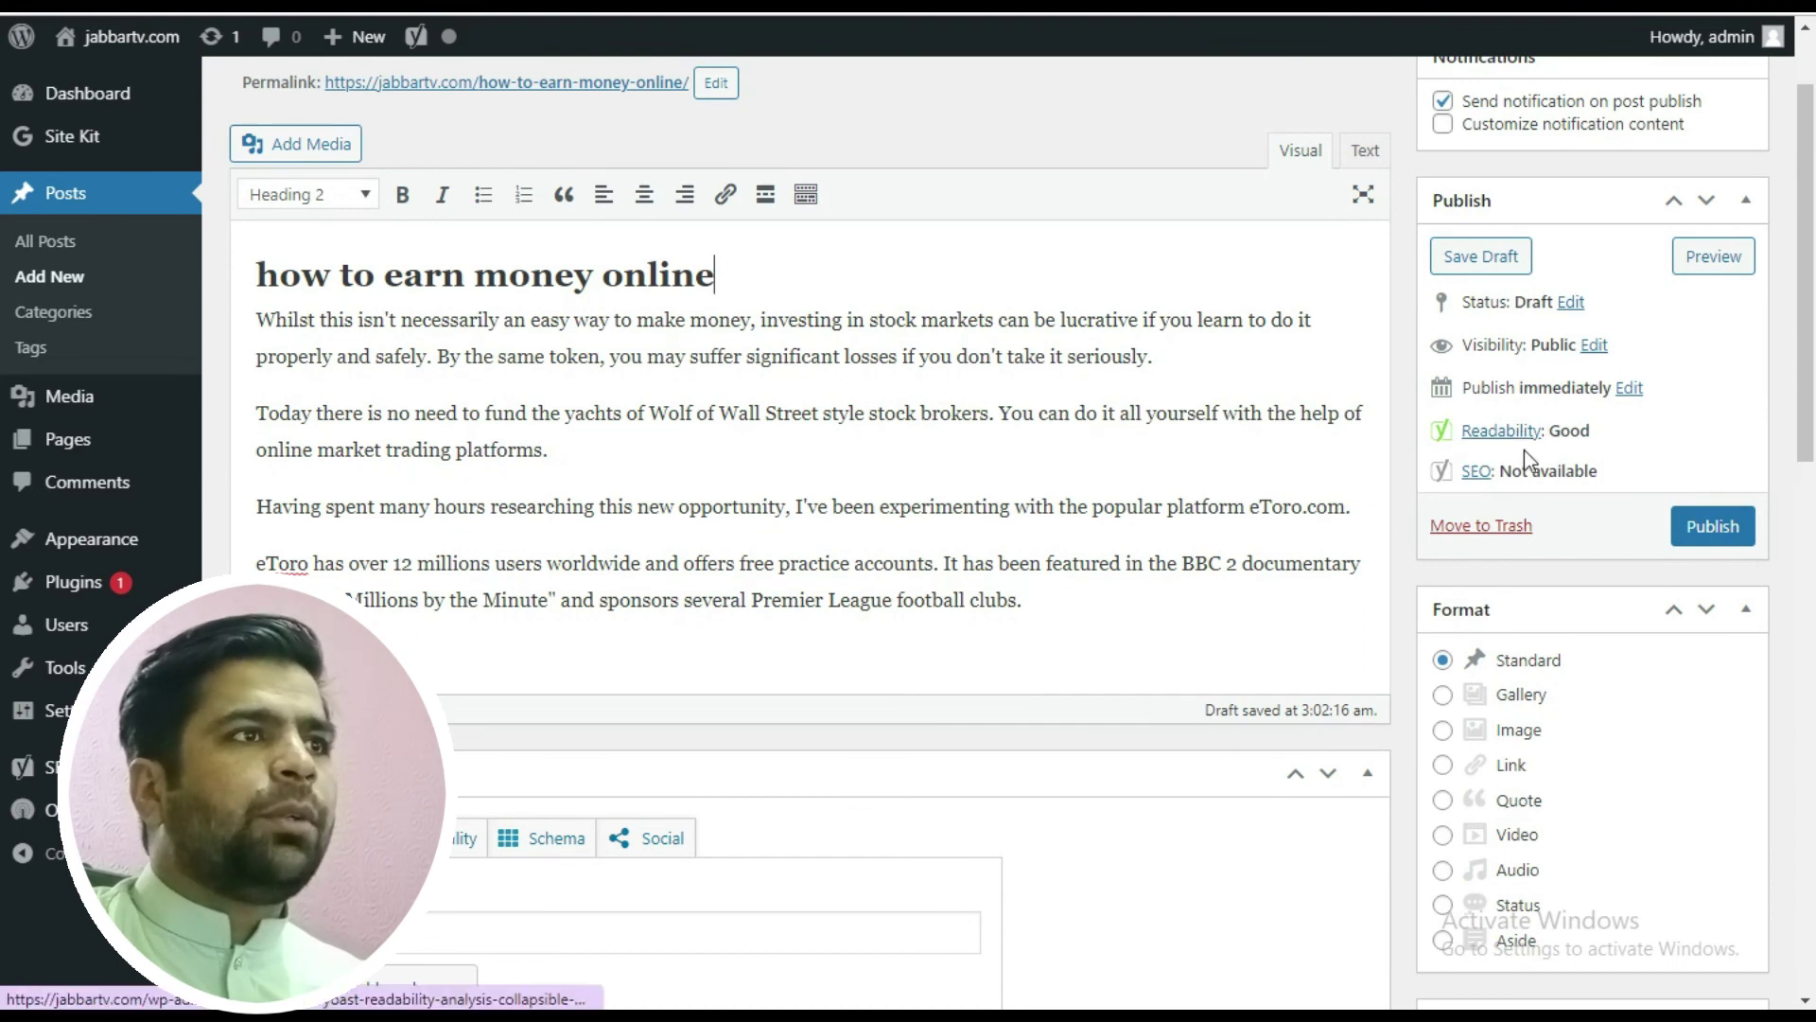
{"action": "scroll", "coordinate": [1527, 463], "scroll_direction": "down", "scroll_amount": 4}
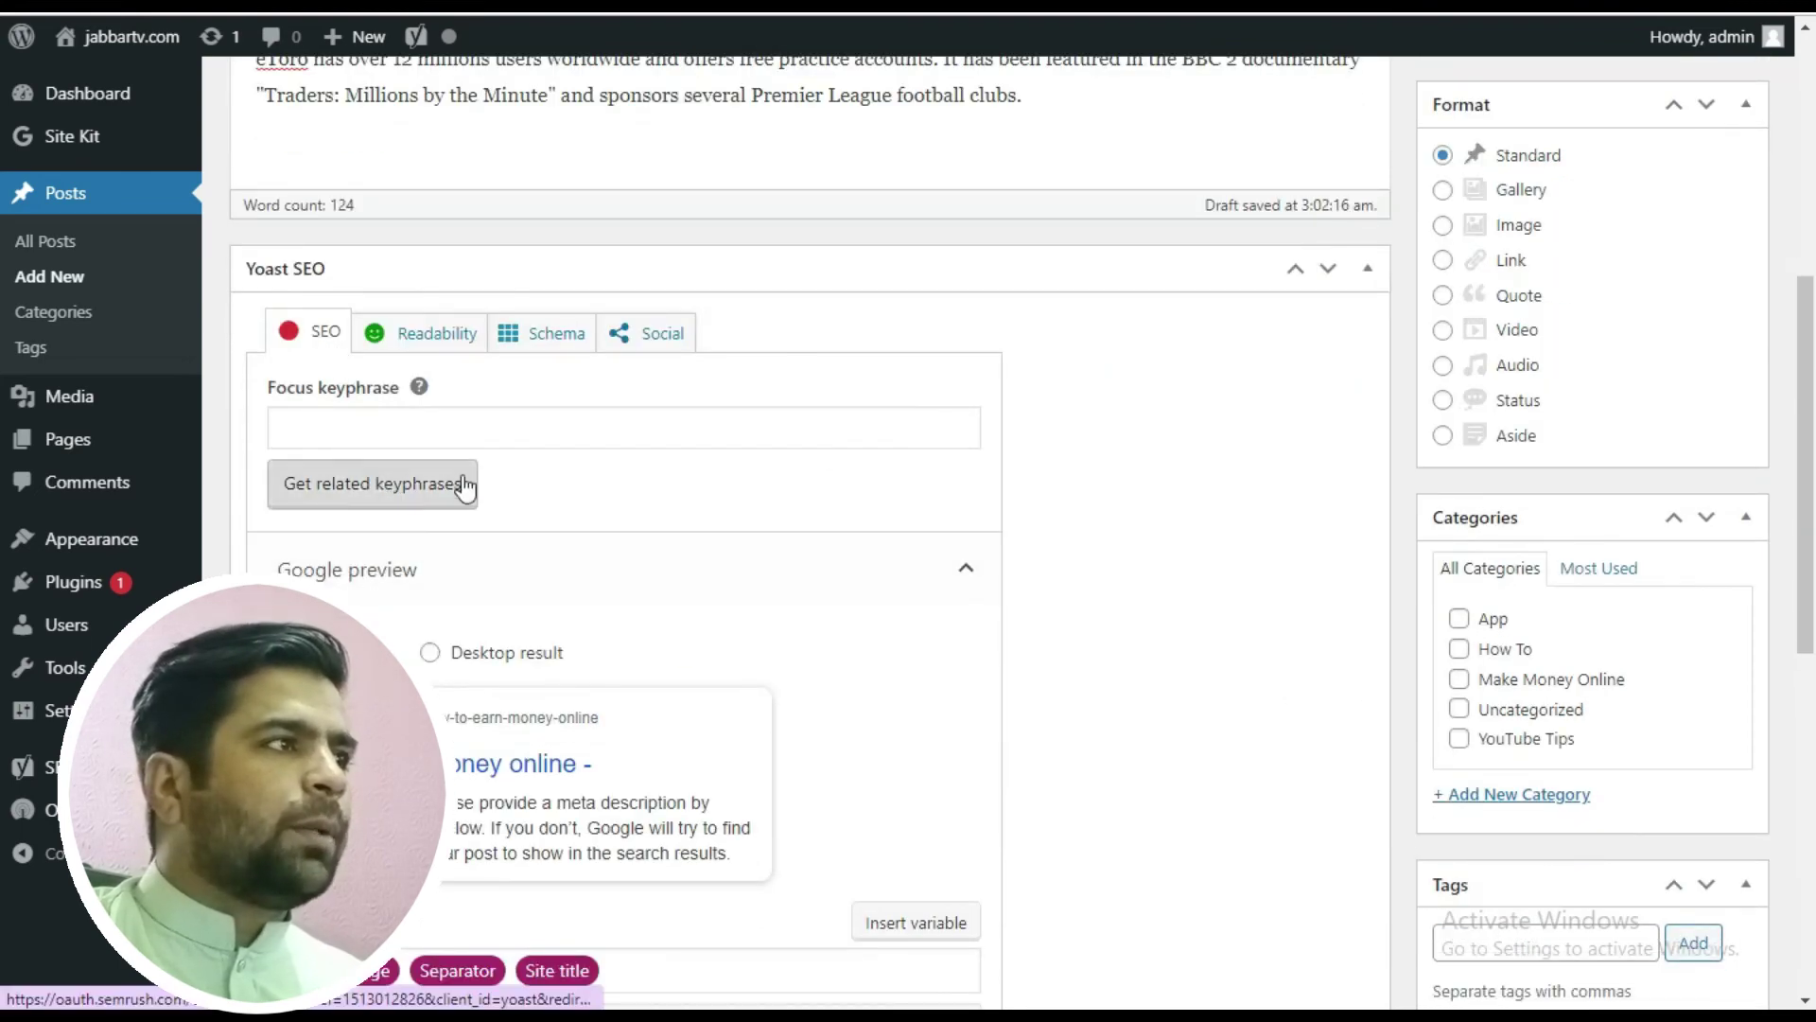
{"action": "scroll", "coordinate": [1520, 815], "scroll_direction": "down", "scroll_amount": 2}
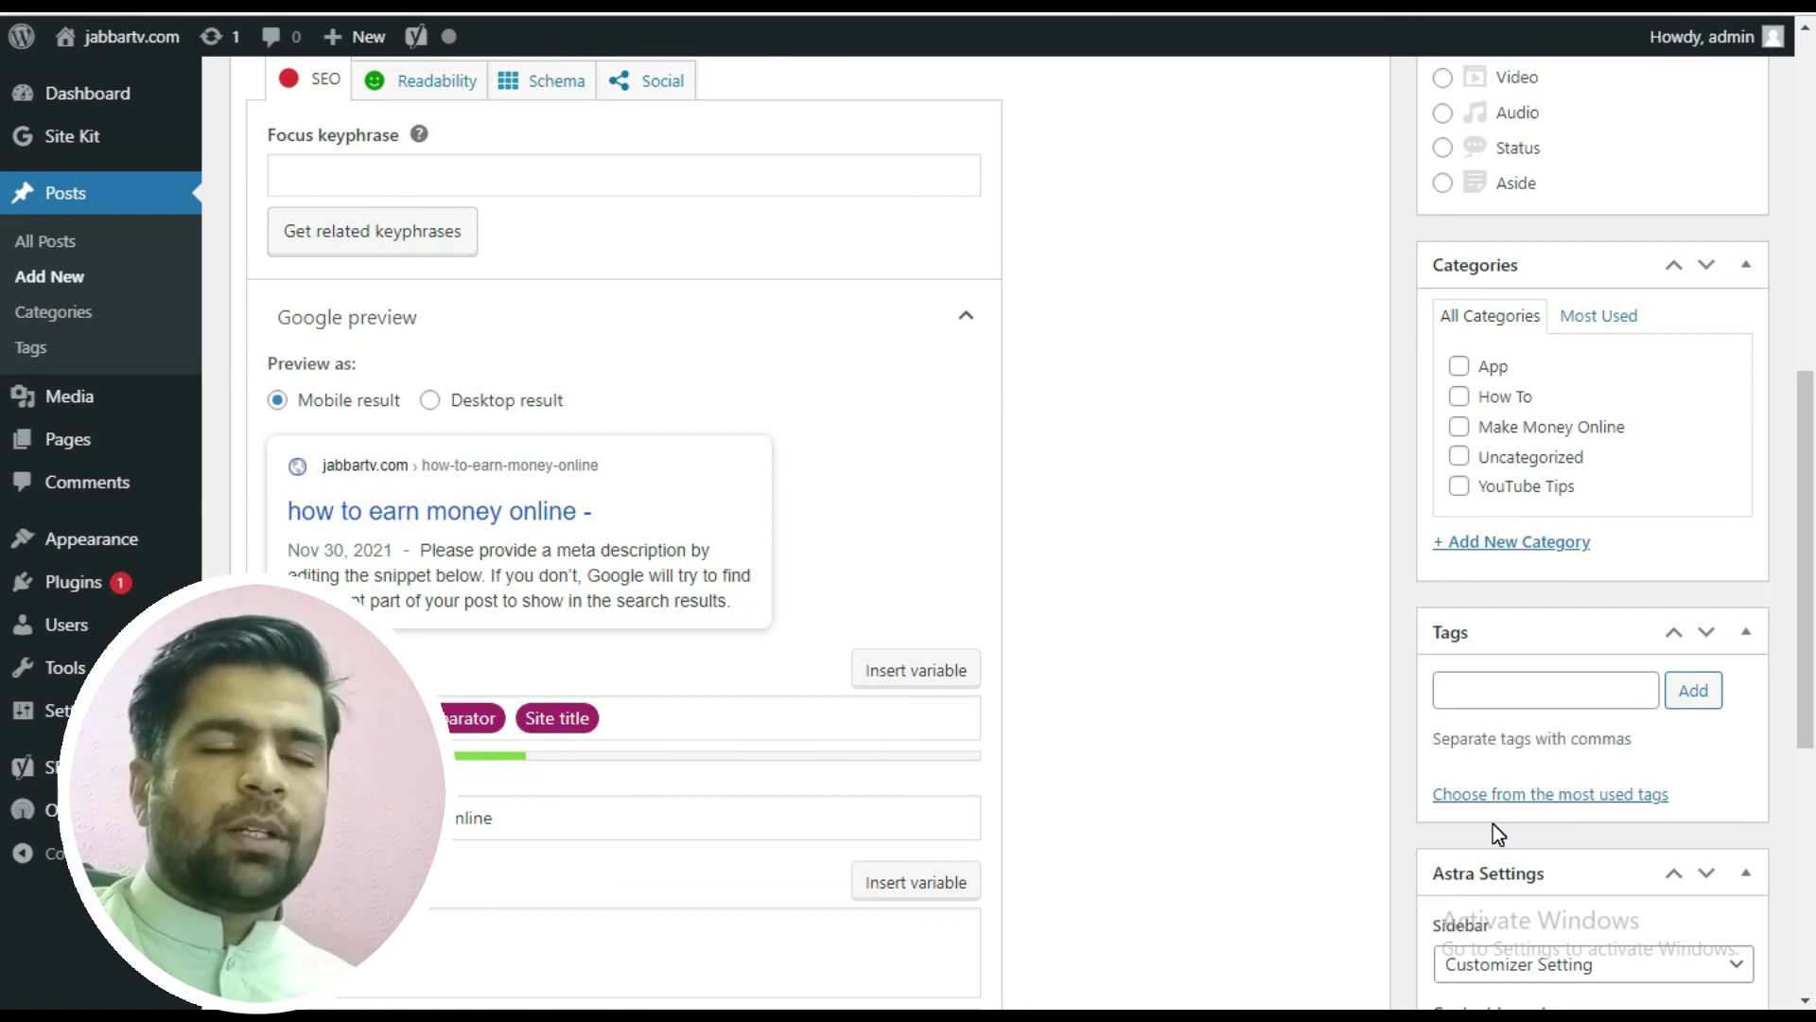
{"action": "scroll", "coordinate": [1233, 689], "scroll_direction": "up", "scroll_amount": 1}
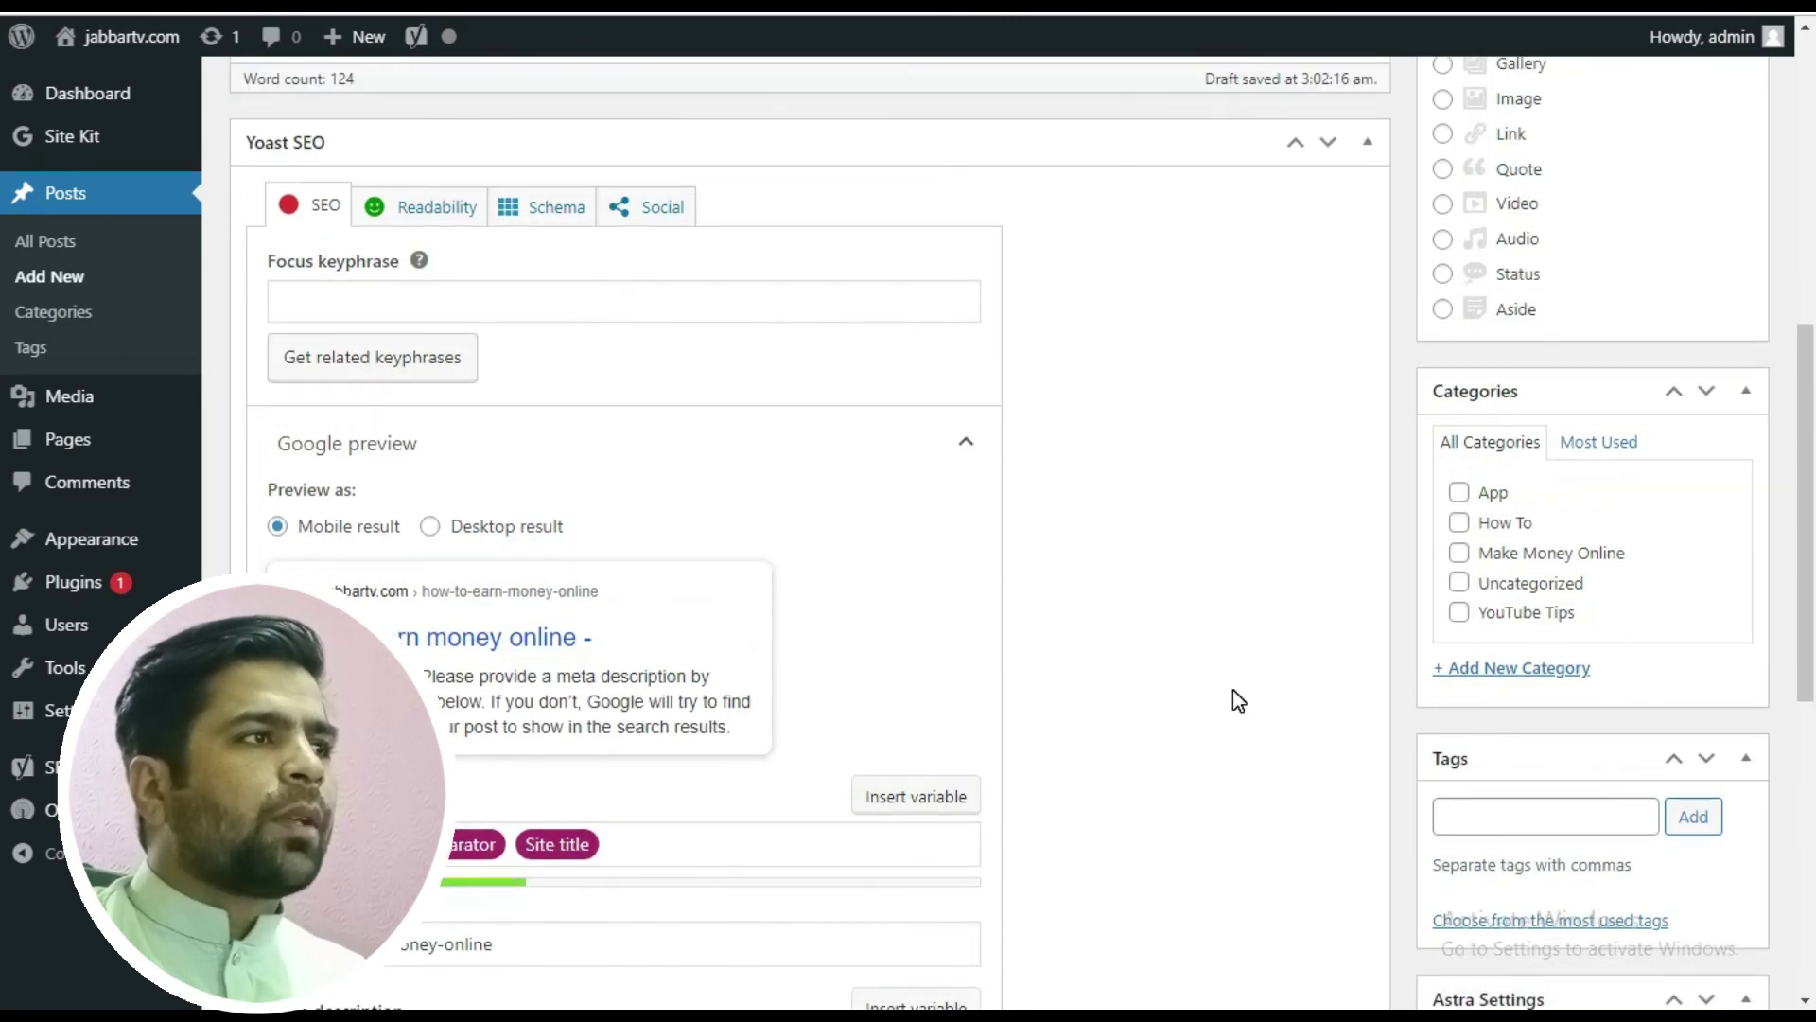